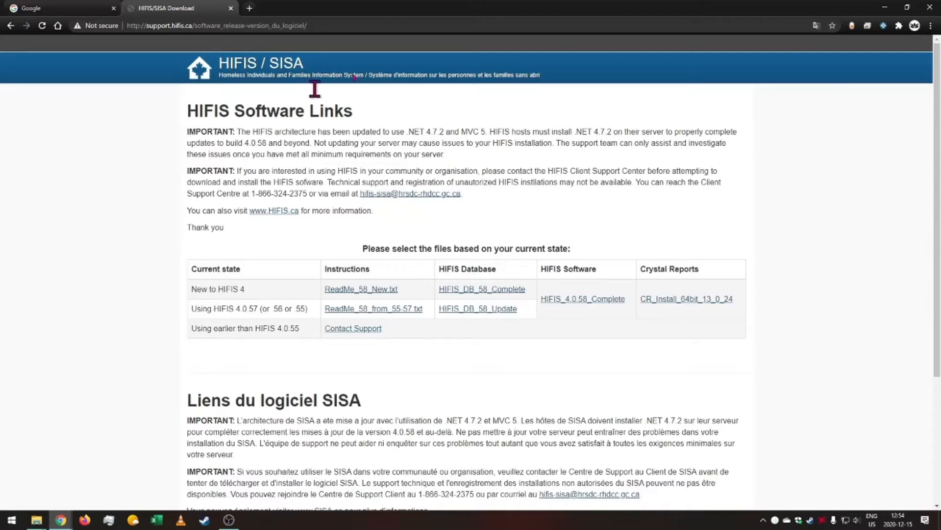
pyautogui.click(365, 25)
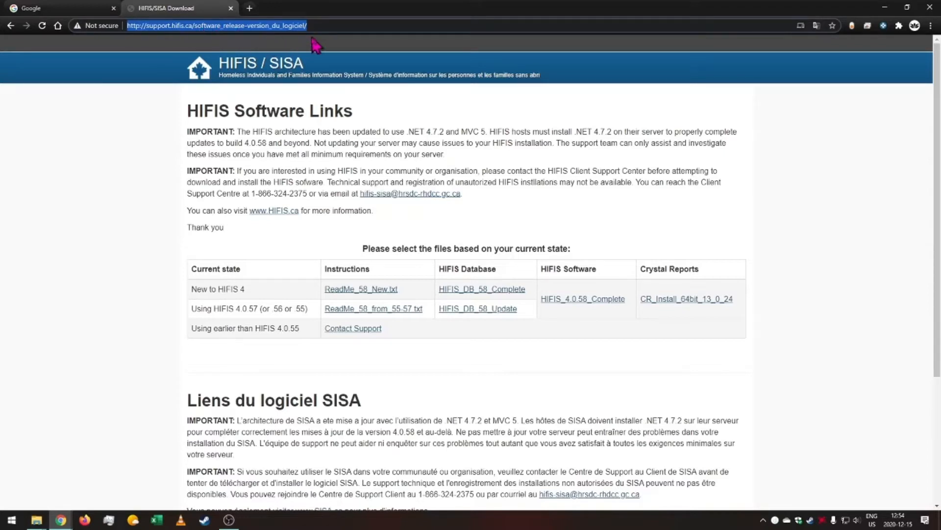
pyautogui.click(582, 392)
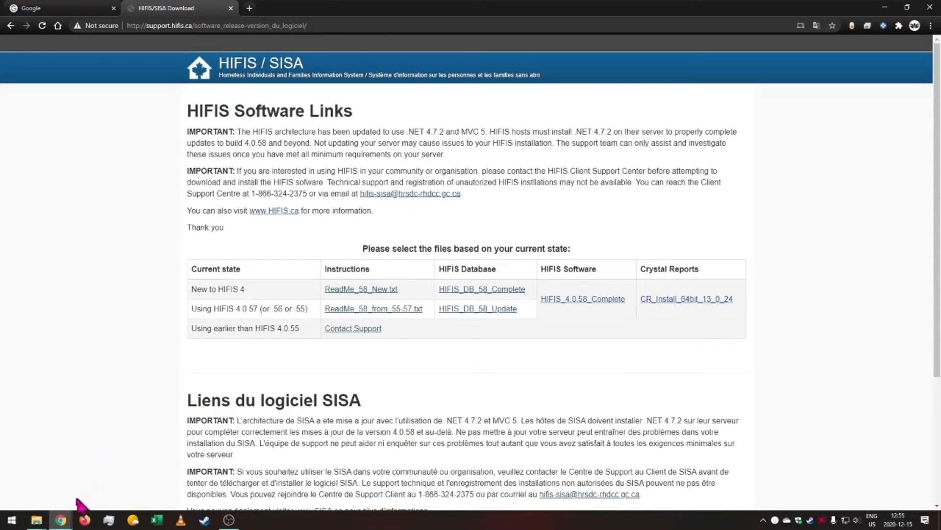
# Open the CompleteScript(V58_24).sql script from the downloaded HIFIS_DB_Complete folder in SQL Server Management Studio.
pyautogui.moveTo(37, 519)
pyautogui.click(197, 487)
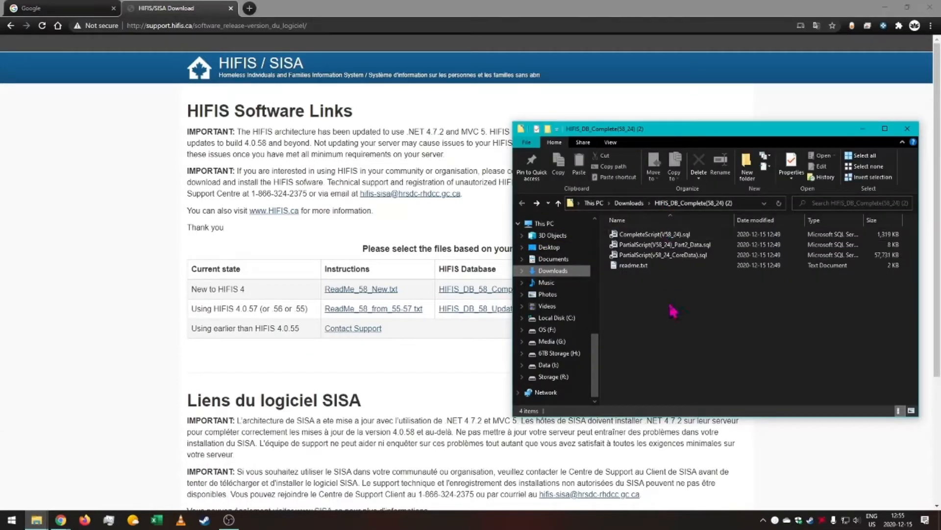
pyautogui.moveTo(655, 234); pyautogui.dragTo(697, 330)
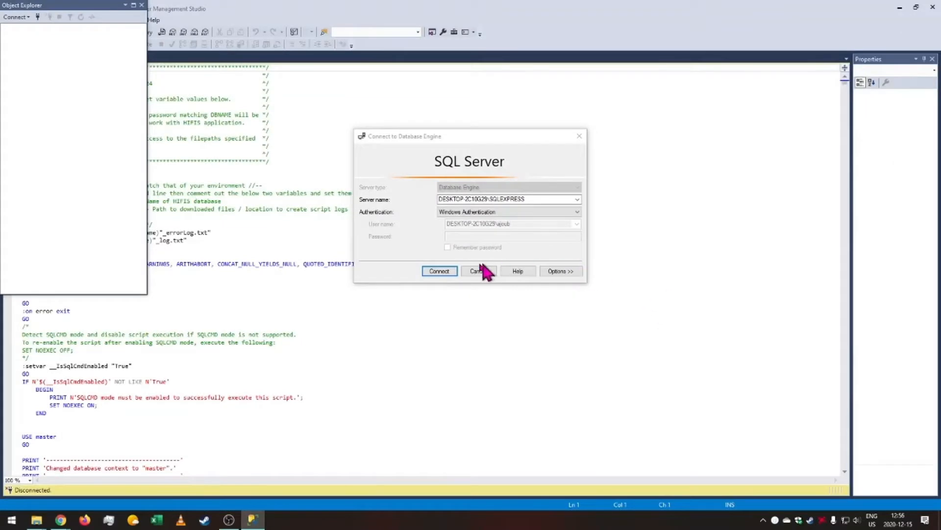
# Connect to the local SQLEXPRESS database engine using Windows Authentication.
pyautogui.click(438, 271)
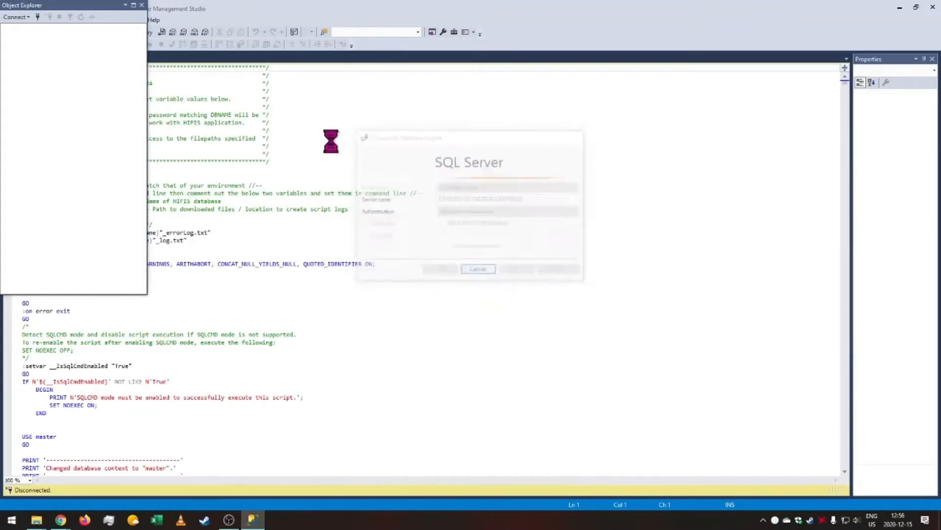
pyautogui.click(441, 271)
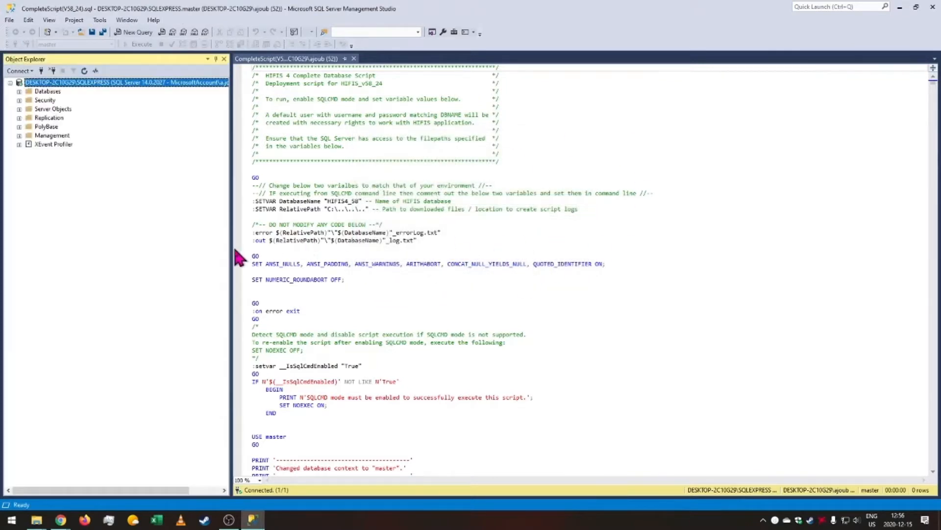
# Set the script's RelativePath variable to the downloaded folder path H:\Downloads Temp\HIFIS_DB_Complete(58_24) (2).
pyautogui.moveTo(231, 250); pyautogui.dragTo(111, 241)
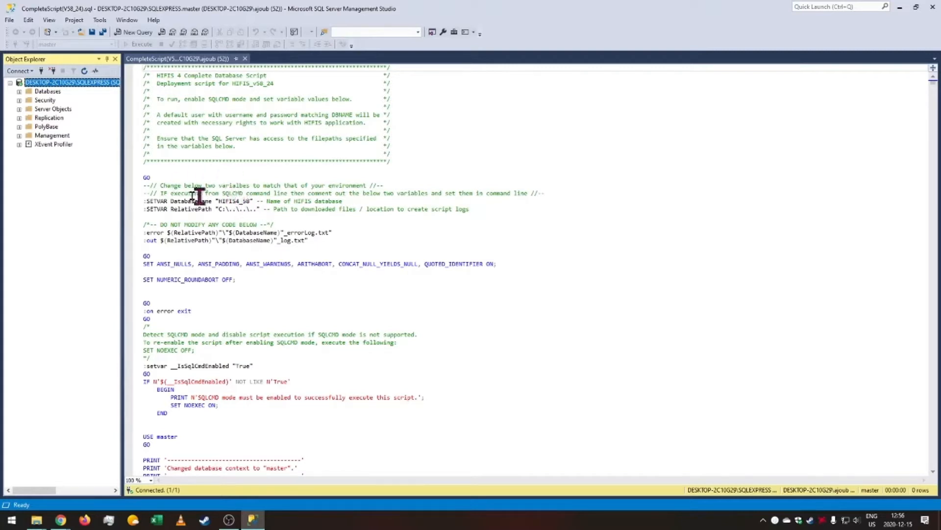
pyautogui.moveTo(260, 209); pyautogui.dragTo(138, 200)
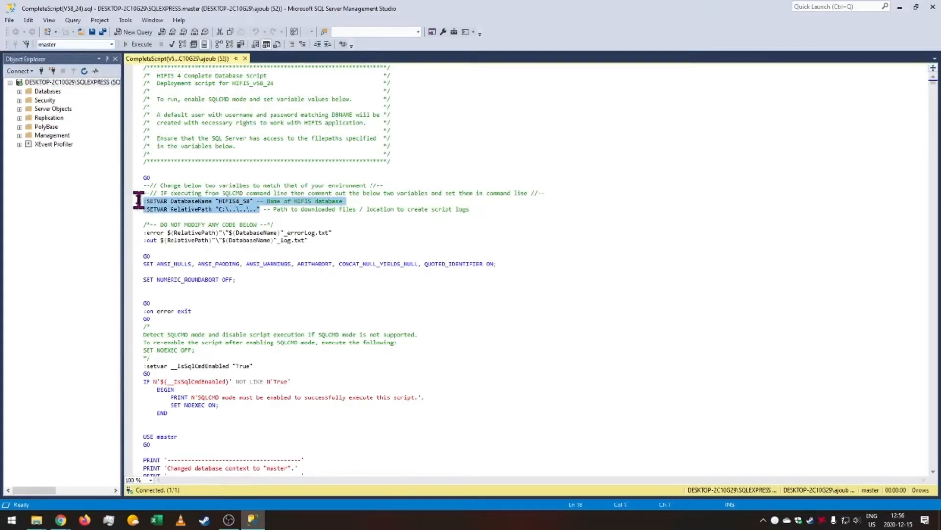
pyautogui.click(244, 204)
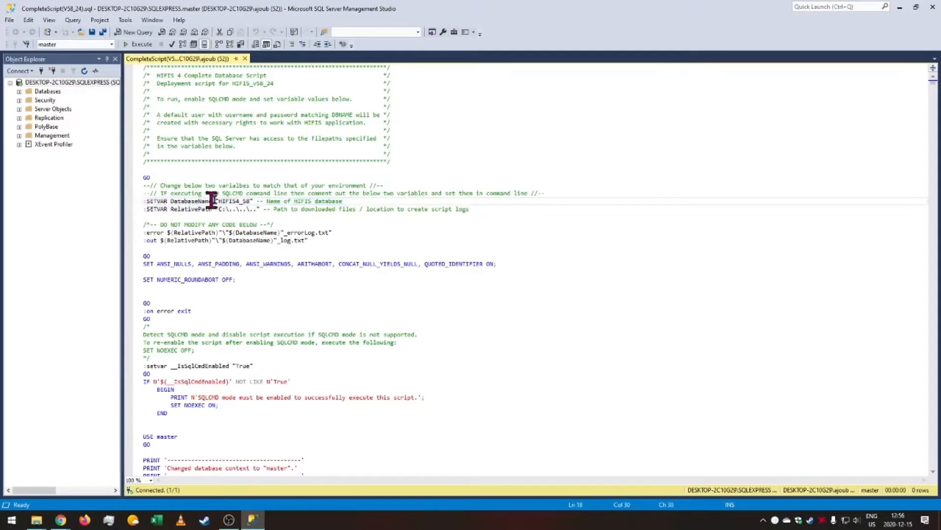
pyautogui.moveTo(253, 201); pyautogui.dragTo(210, 204)
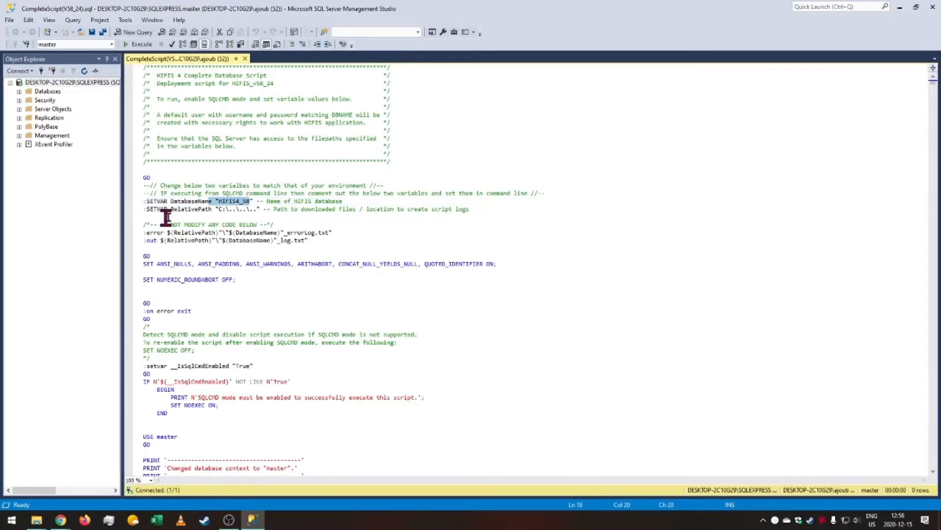
pyautogui.moveTo(254, 210); pyautogui.dragTo(218, 209)
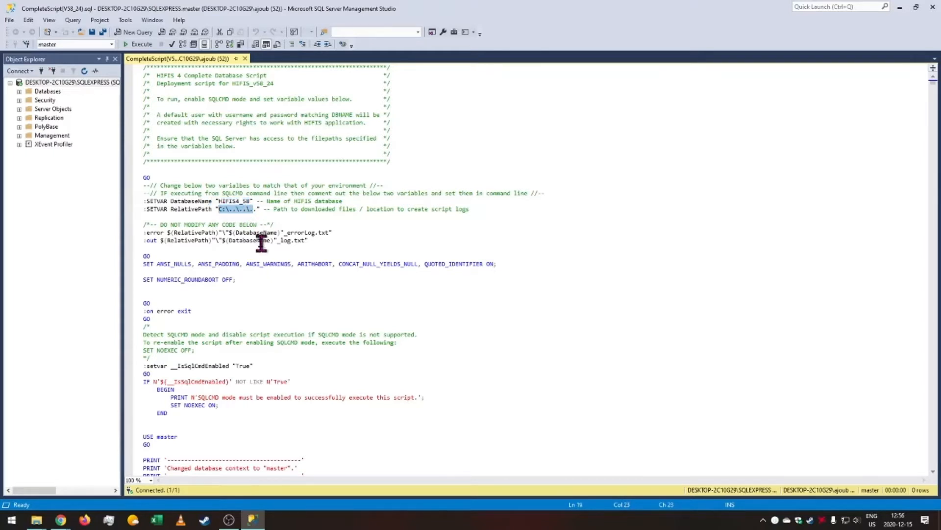
pyautogui.moveTo(37, 520)
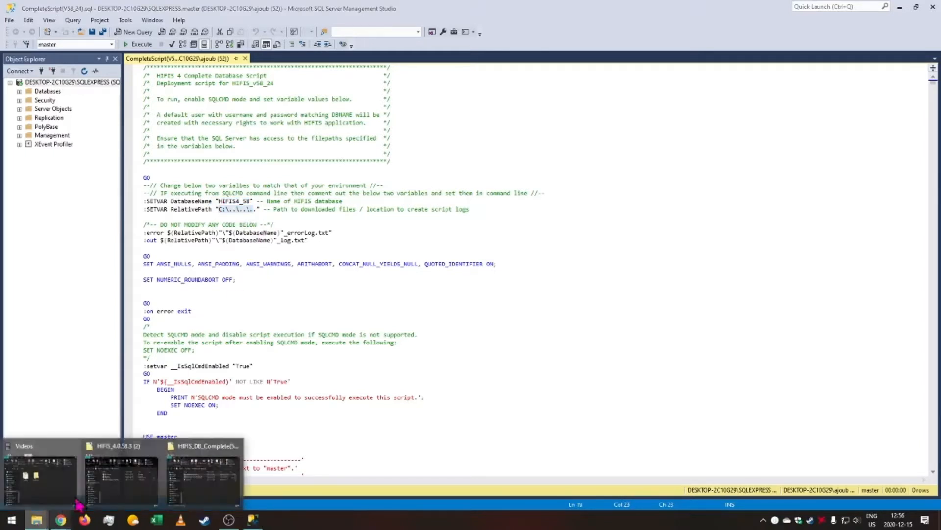
pyautogui.click(203, 488)
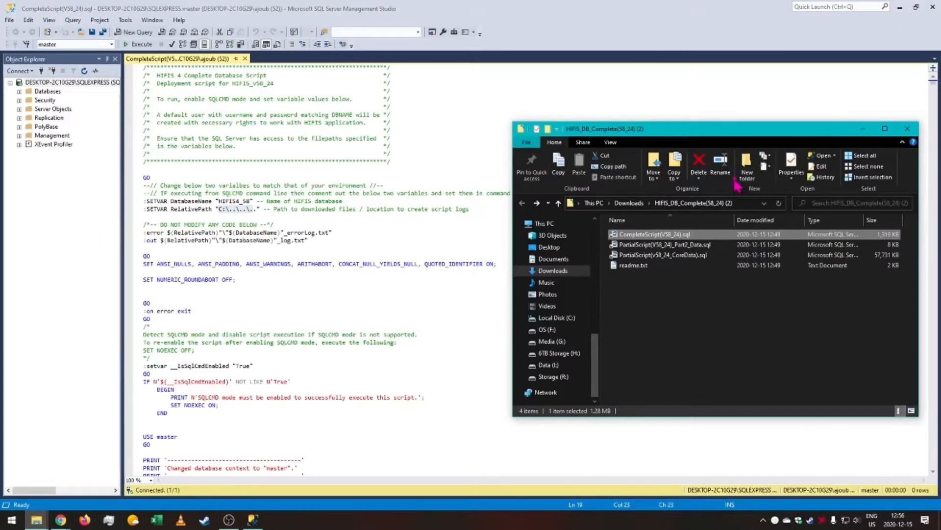
pyautogui.click(737, 202)
pyautogui.hotkey('ctrl', 'c')
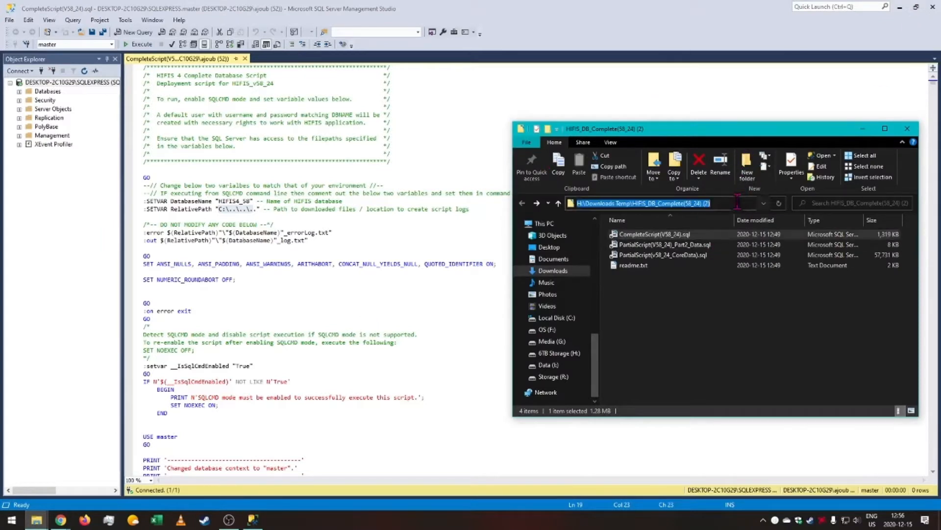
pyautogui.click(258, 208)
pyautogui.press('Left')
pyautogui.press('Left')
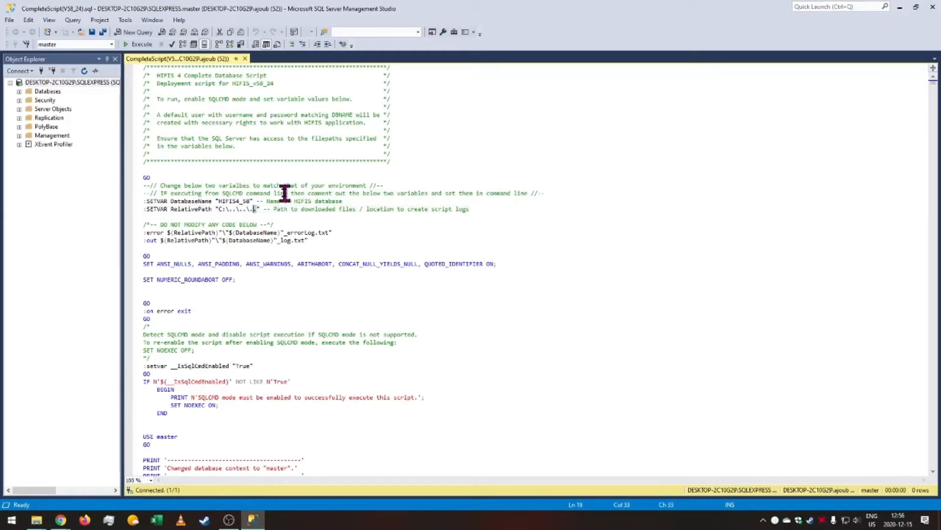
pyautogui.hotkey('ctrl', 'v')
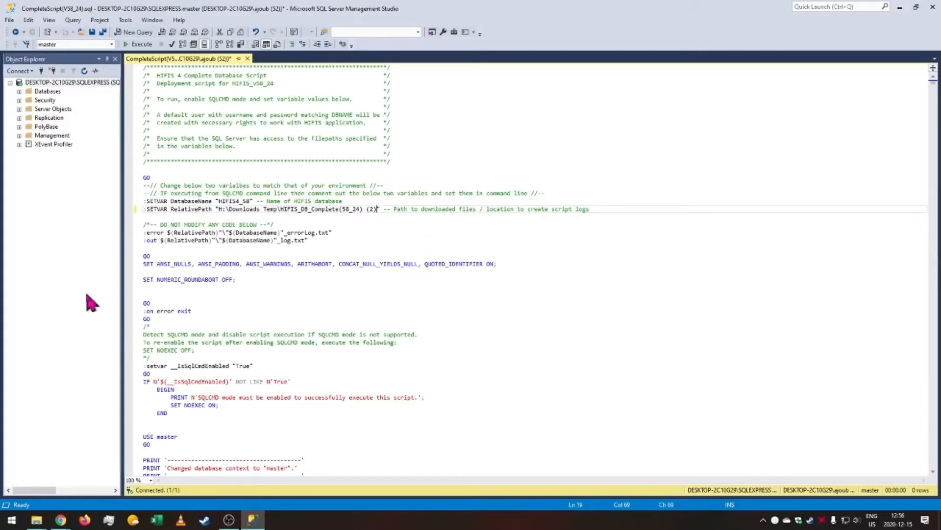
# Enable SQLCMD Mode for the query and execute the database script.
pyautogui.click(251, 201)
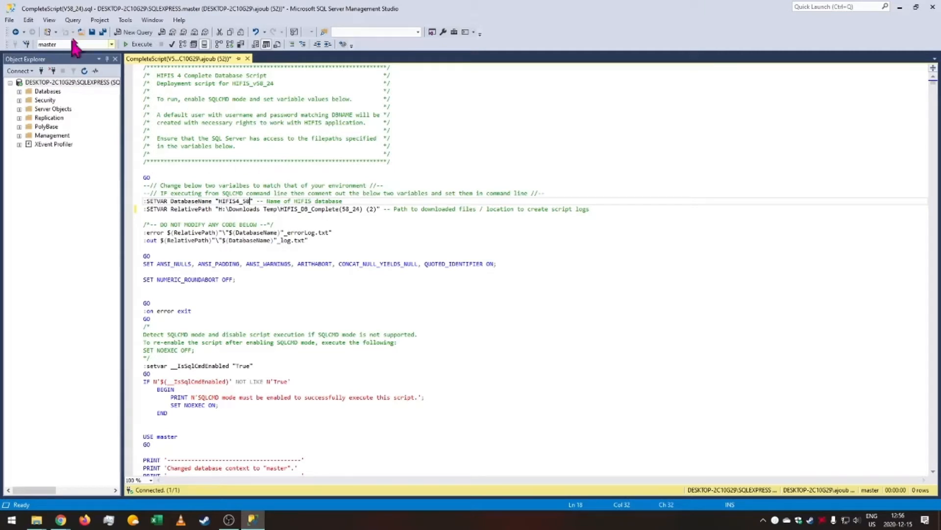
pyautogui.click(73, 20)
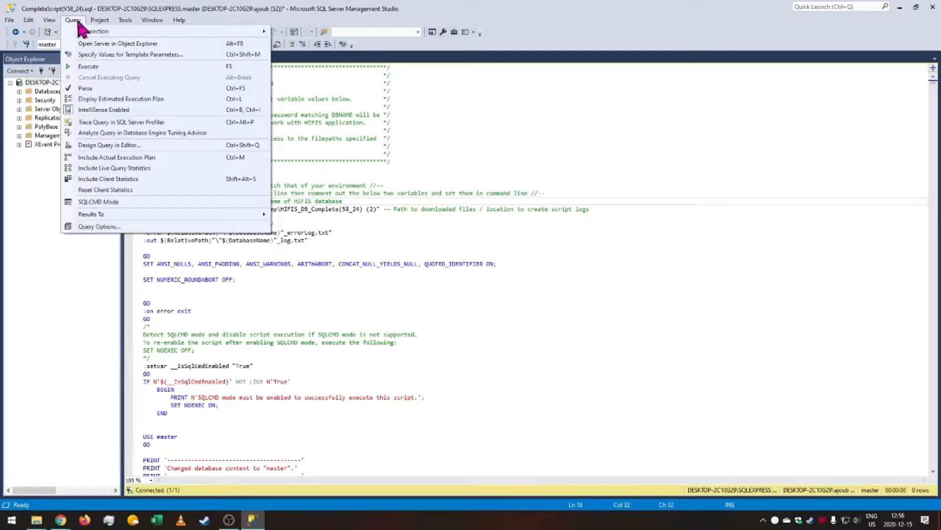
pyautogui.click(121, 204)
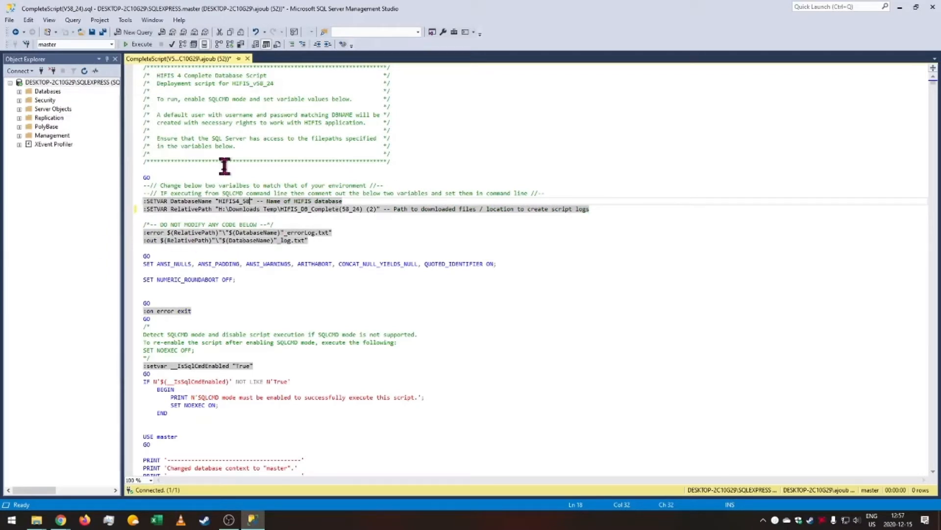
pyautogui.click(137, 44)
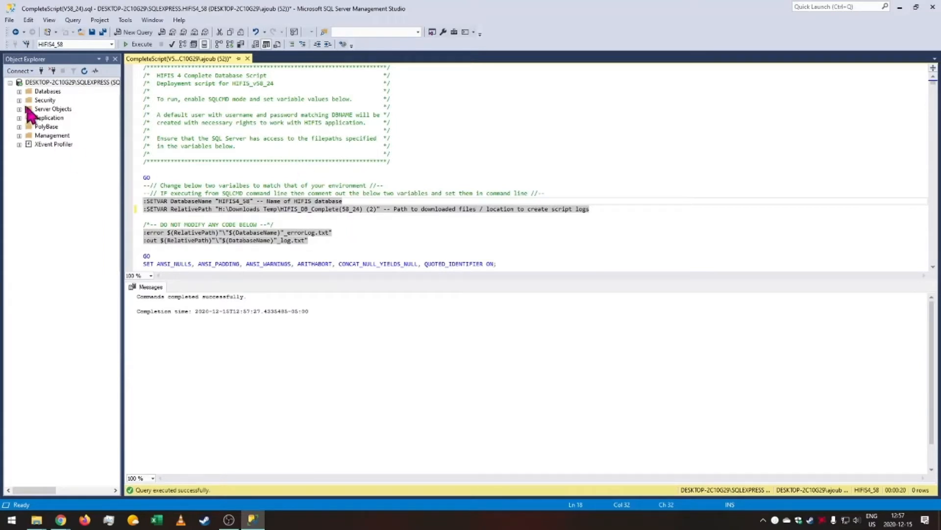
# Open the properties of the new HIFIS4_58 database and view its extended properties.
pyautogui.click(19, 92)
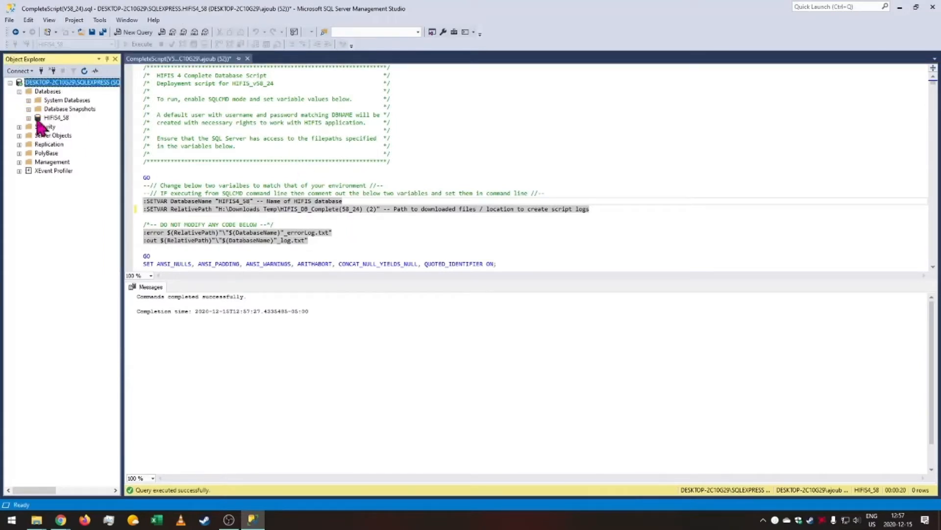
pyautogui.click(57, 117)
pyautogui.rightClick(48, 121)
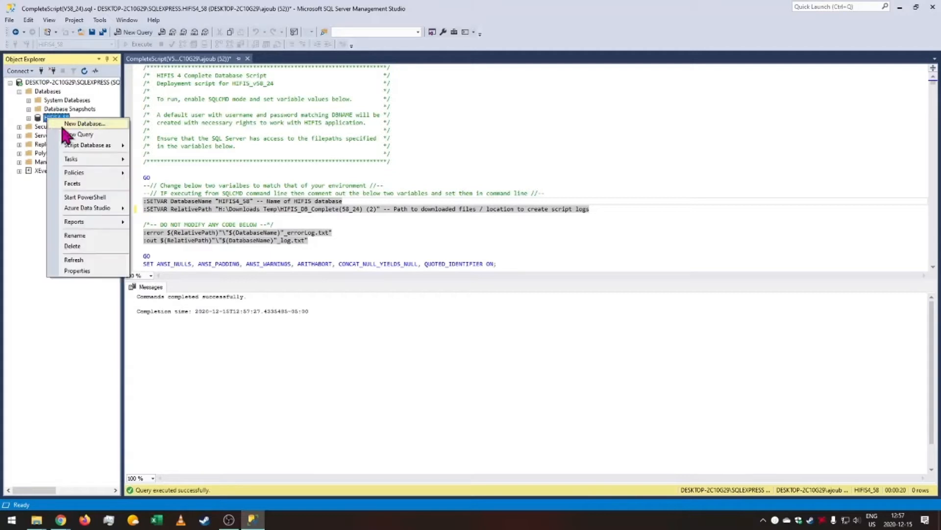
pyautogui.click(77, 270)
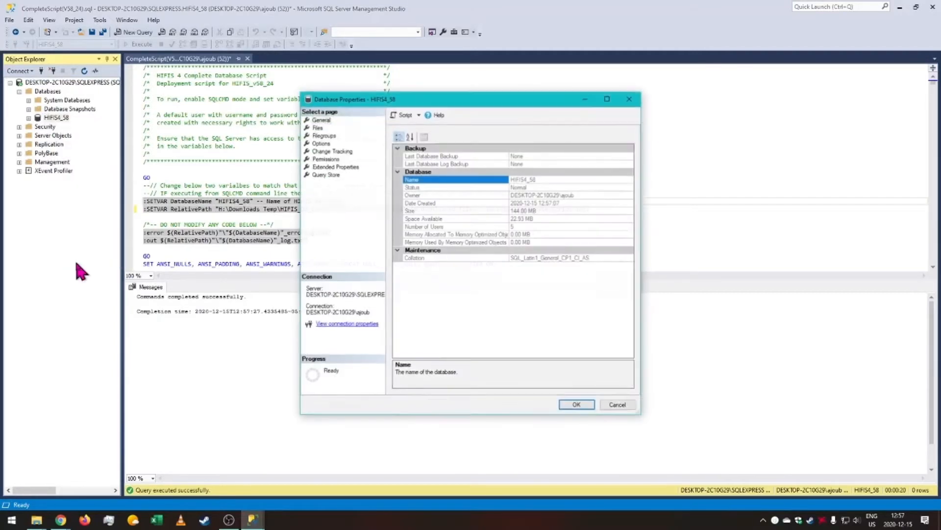
pyautogui.click(339, 167)
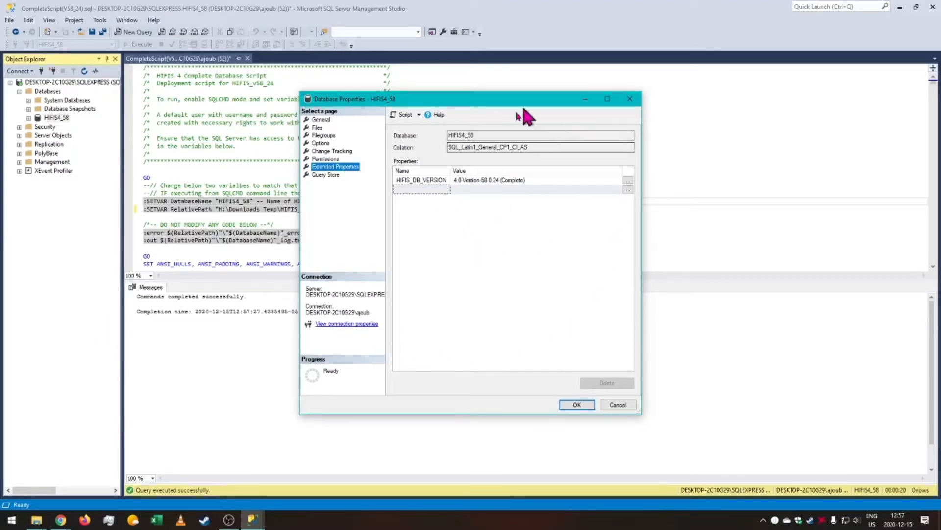
pyautogui.click(578, 404)
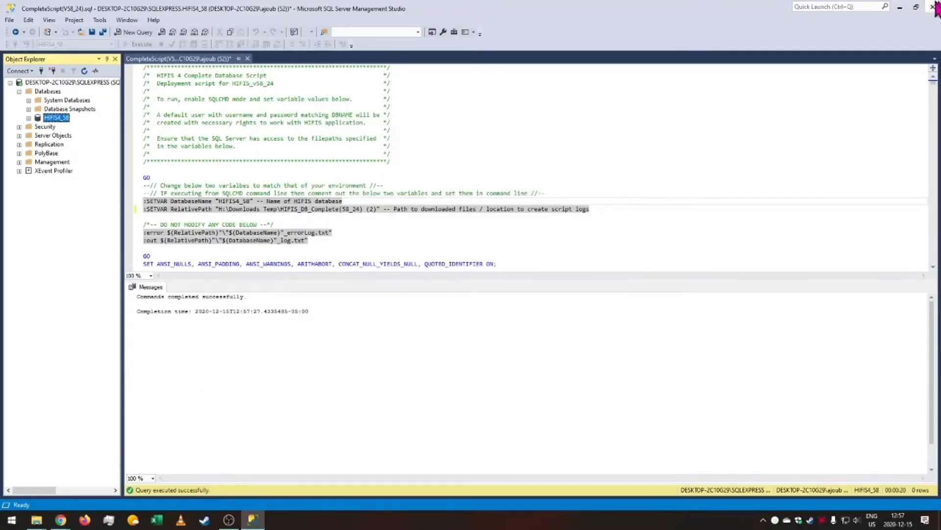
# Open Internet Information Services (IIS) Manager by searching for iis.
pyautogui.click(900, 8)
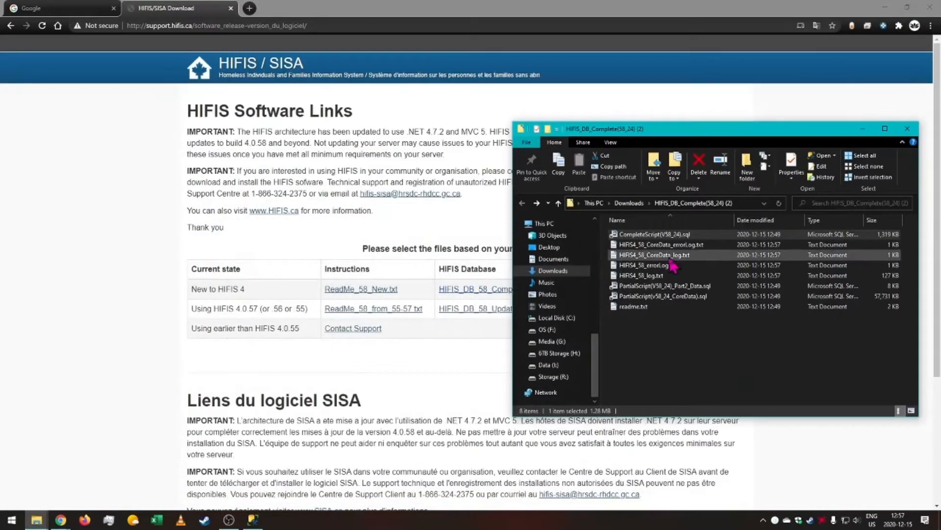
pyautogui.click(862, 129)
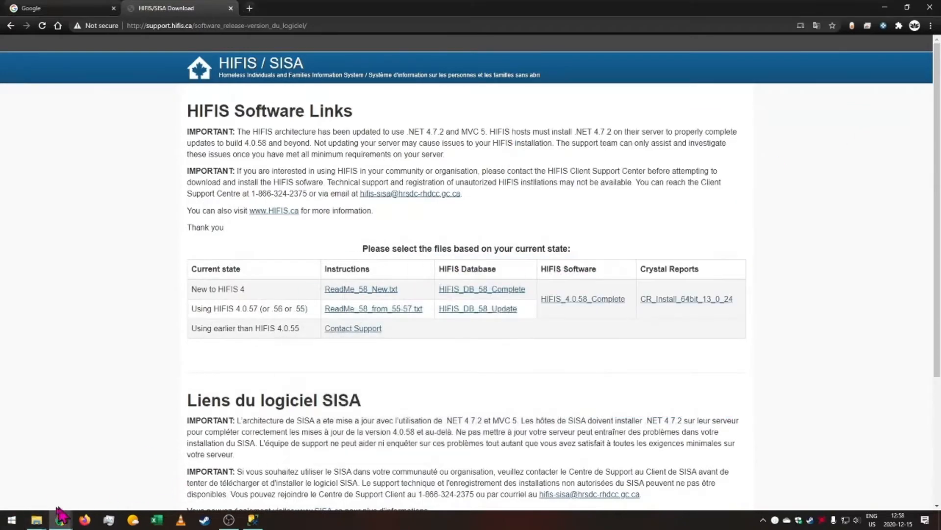
pyautogui.moveTo(51, 522)
pyautogui.click(126, 490)
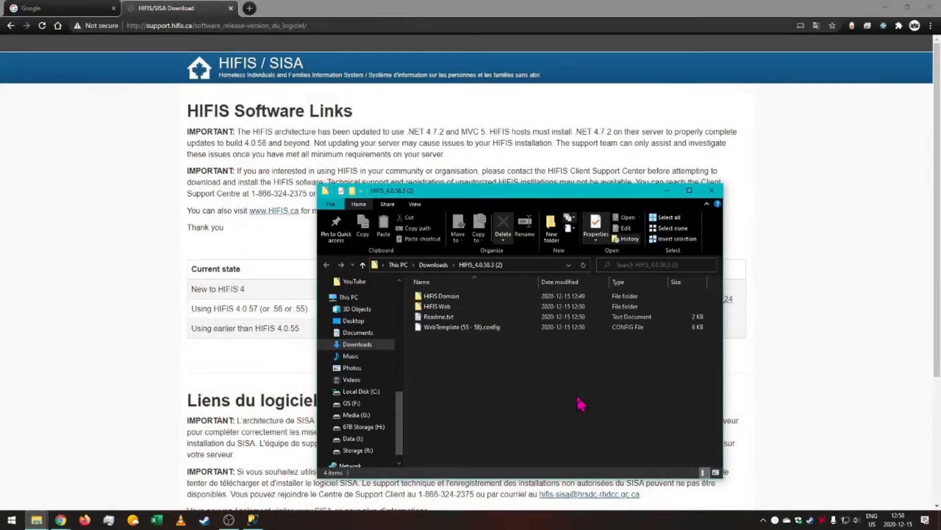
pyautogui.press('super')
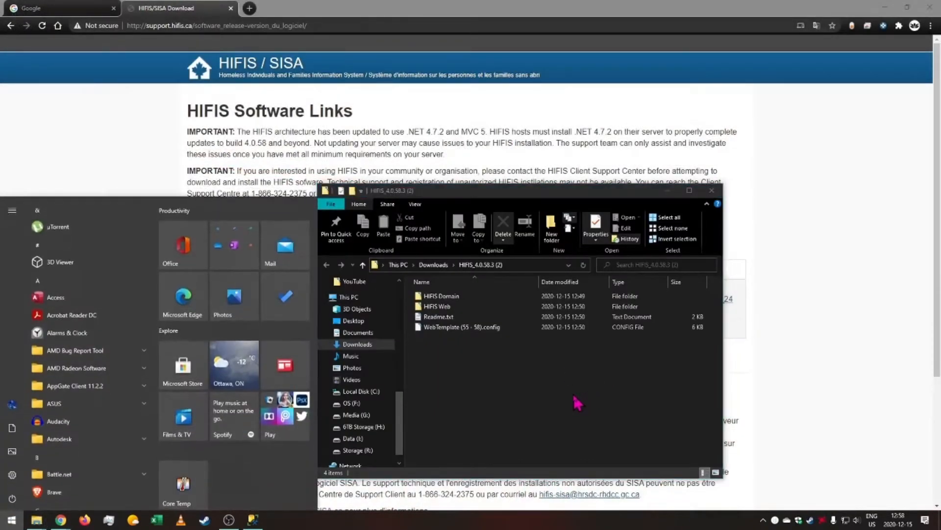
pyautogui.write('iis')
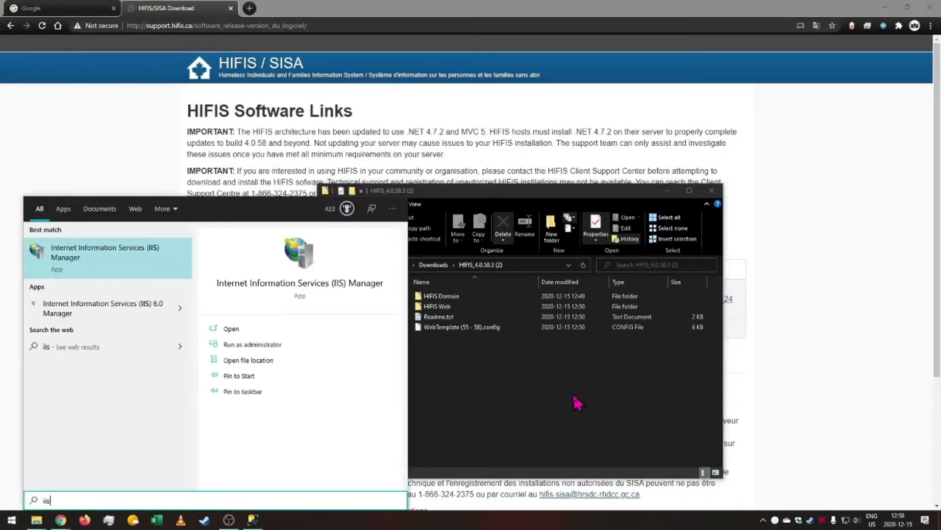
pyautogui.press('Return')
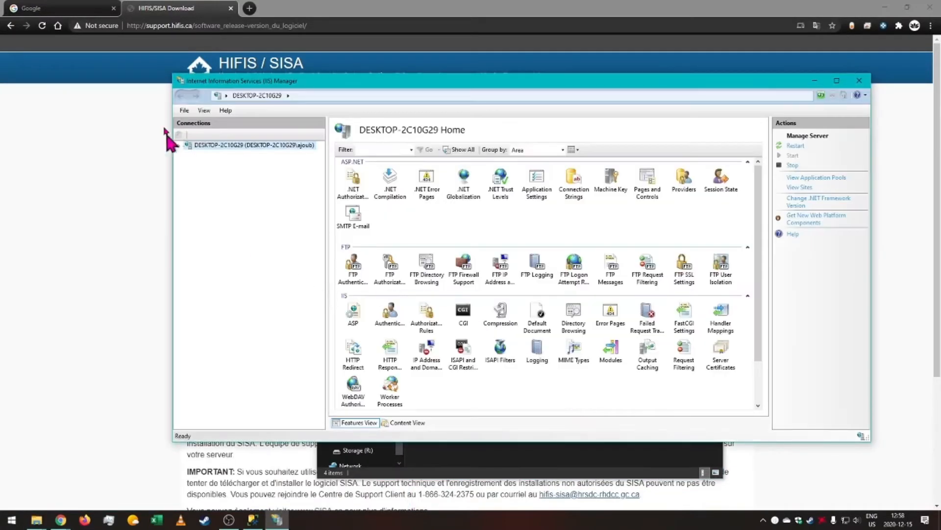
# Expand the server's Sites and Default Web Site, then delete the HIFIS.web application.
pyautogui.click(179, 145)
pyautogui.click(188, 163)
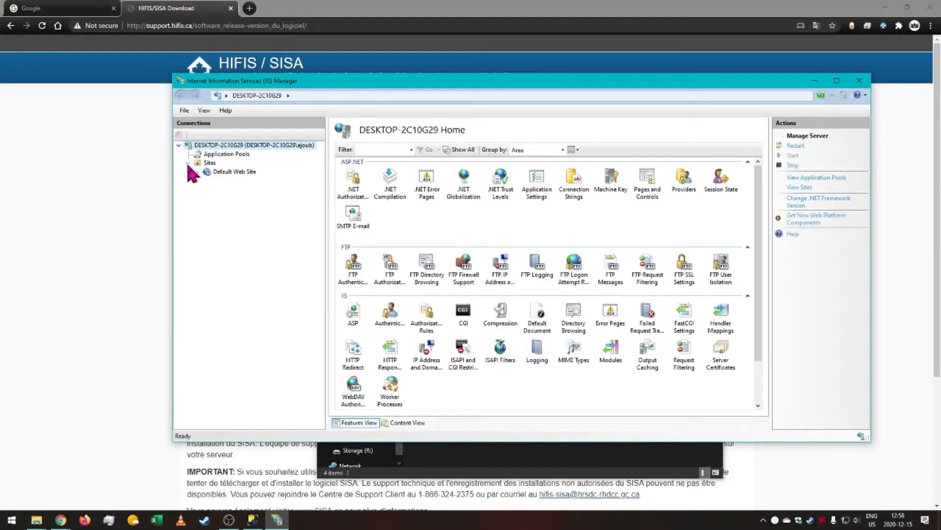
pyautogui.click(198, 171)
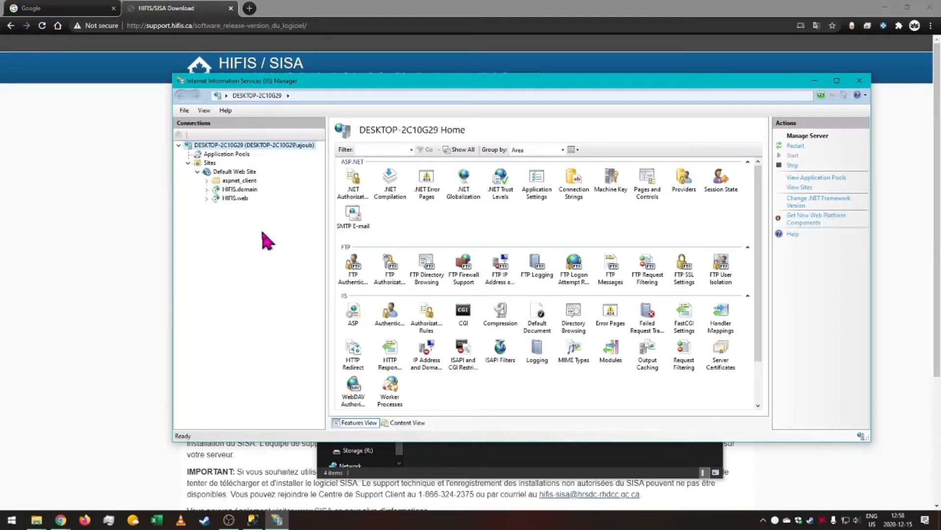
pyautogui.click(234, 196)
pyautogui.click(247, 190)
pyautogui.click(244, 199)
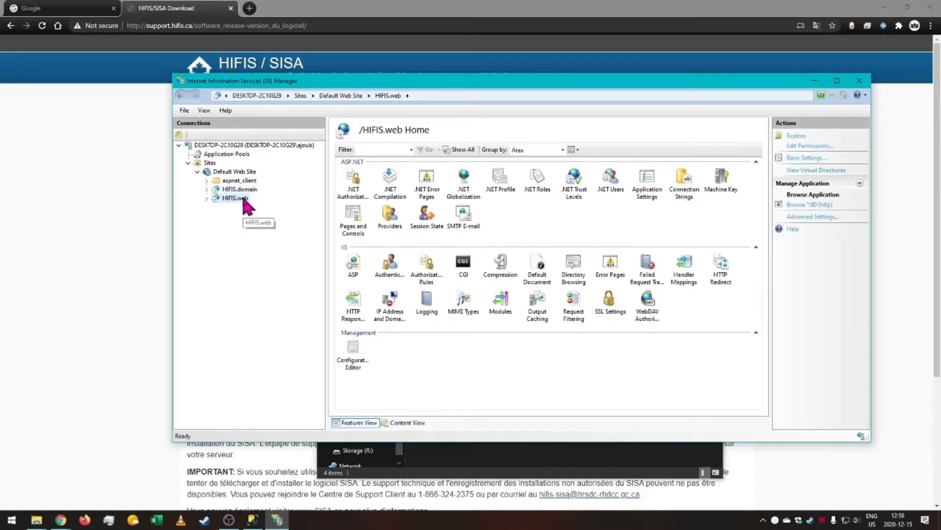
pyautogui.press('Delete')
pyautogui.click(461, 292)
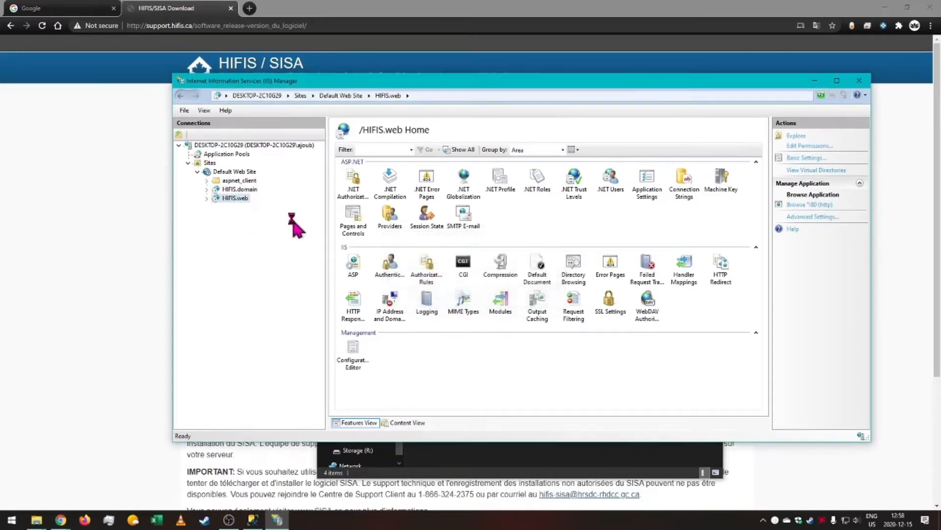
# Delete the HIFIS.domain application from the Default Web Site.
pyautogui.click(253, 195)
pyautogui.press('Delete')
pyautogui.click(400, 299)
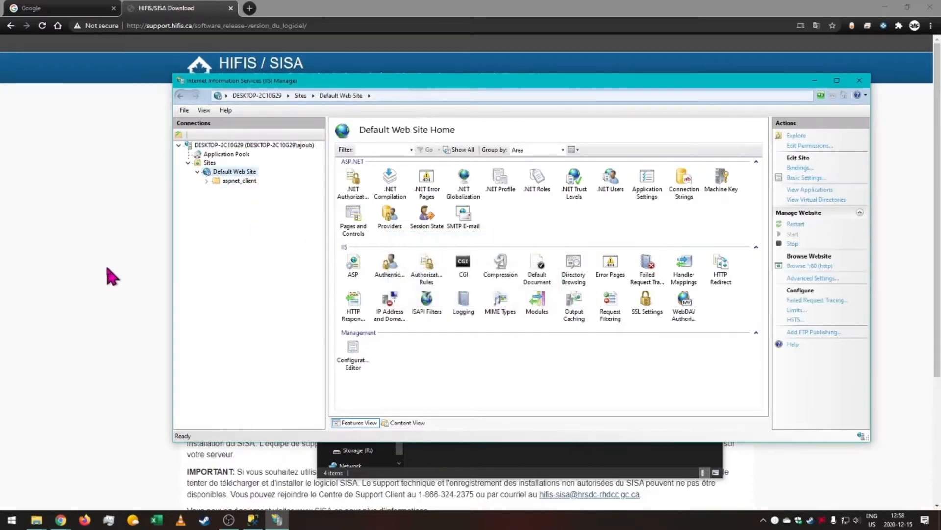
# Open the downloaded HIFIS_4.0.58.3 (2) folder and select all of its contents.
pyautogui.click(110, 272)
pyautogui.click(885, 6)
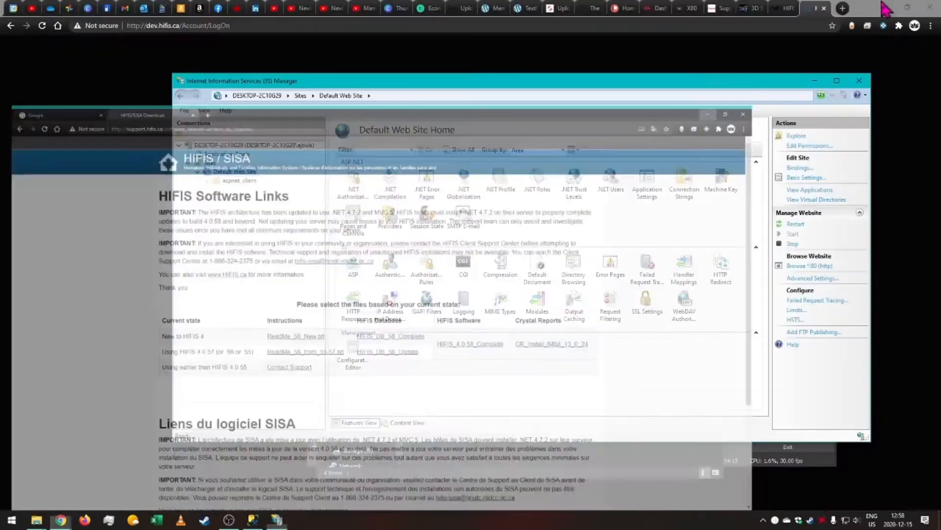
pyautogui.click(885, 7)
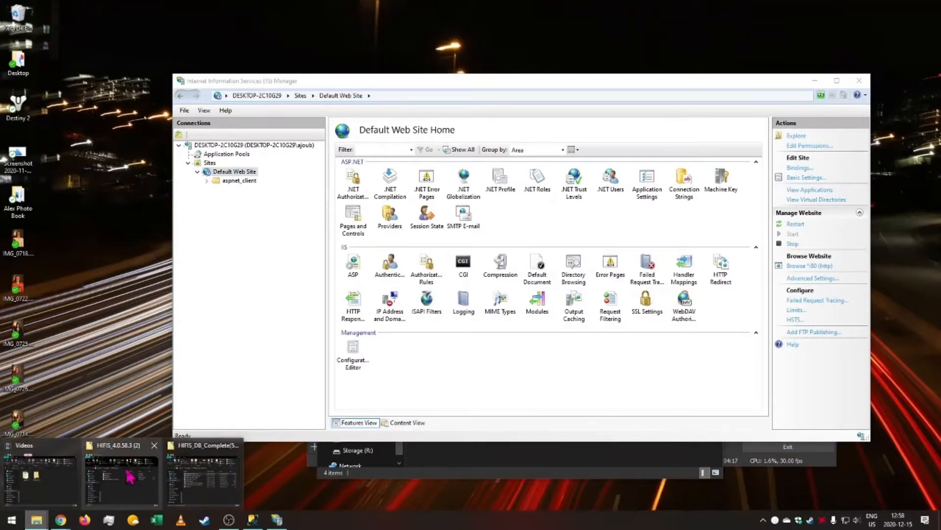
pyautogui.click(130, 476)
pyautogui.click(448, 307)
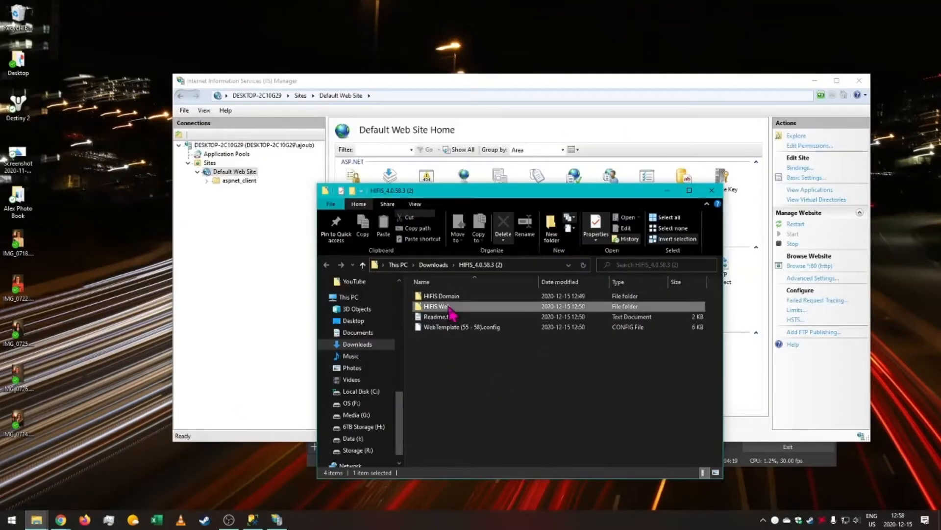
pyautogui.hotkey('ctrl', 'a')
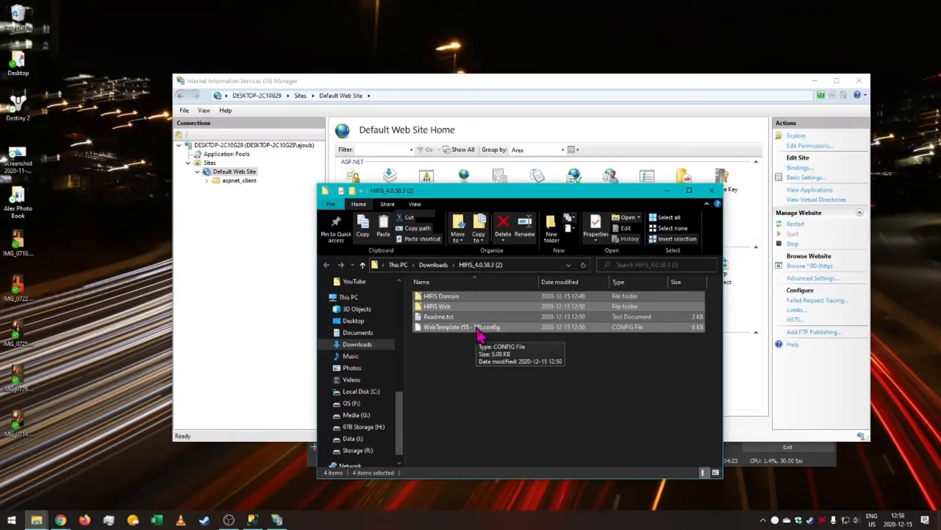
# Paste the HIFIS files into C:\inetpub\wwwroot, granting administrator permission for all items.
pyautogui.click(363, 391)
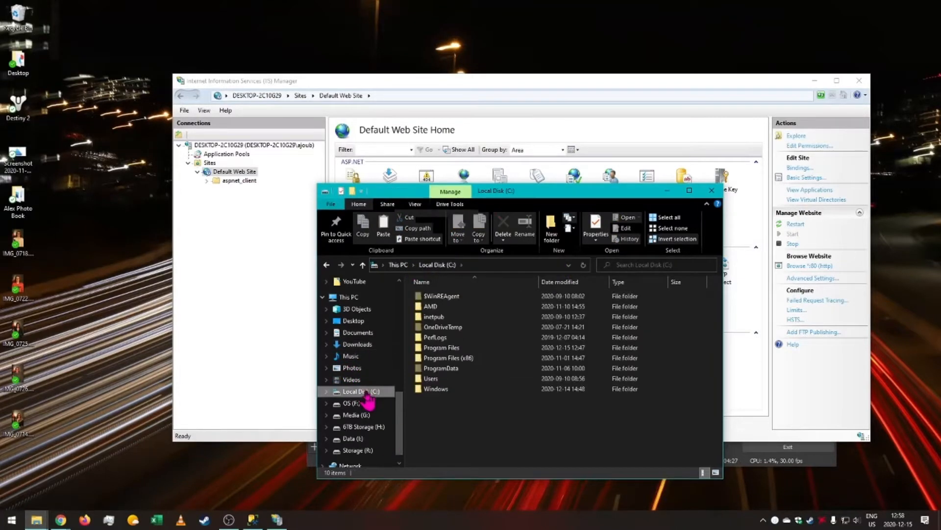
pyautogui.click(467, 317)
pyautogui.doubleClick(469, 324)
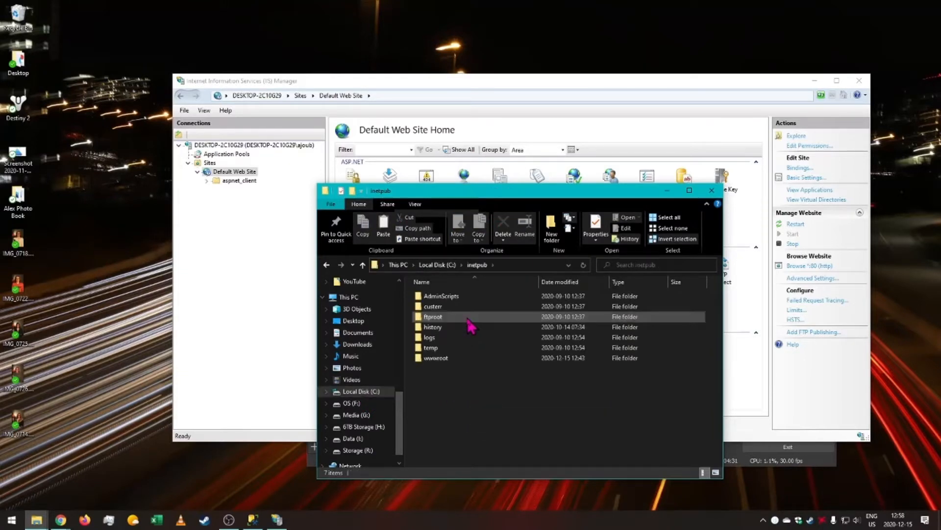
pyautogui.click(463, 360)
pyautogui.doubleClick(465, 360)
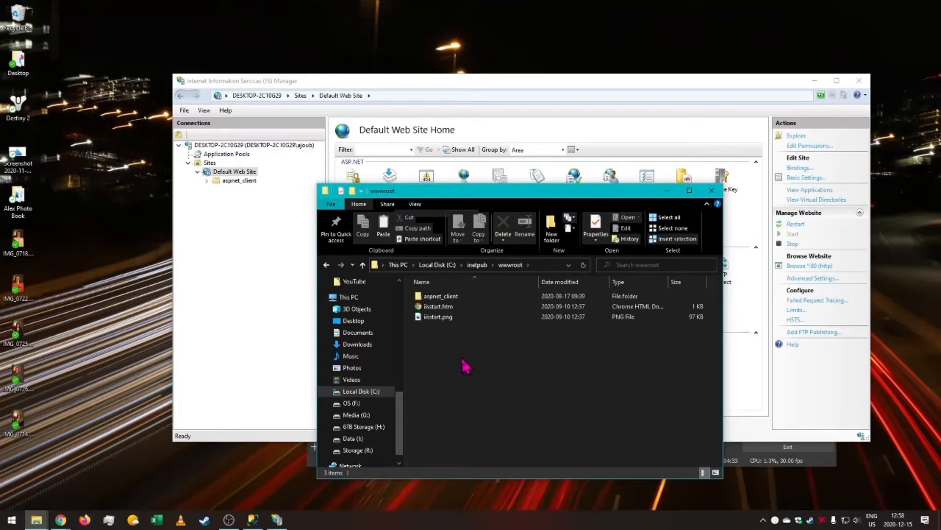
pyautogui.hotkey('ctrl', 'v')
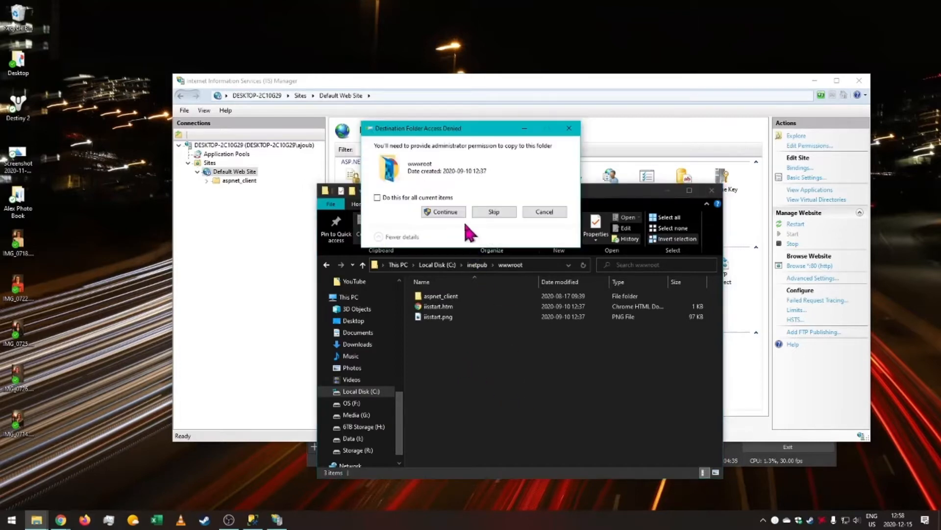
pyautogui.click(427, 198)
pyautogui.click(445, 212)
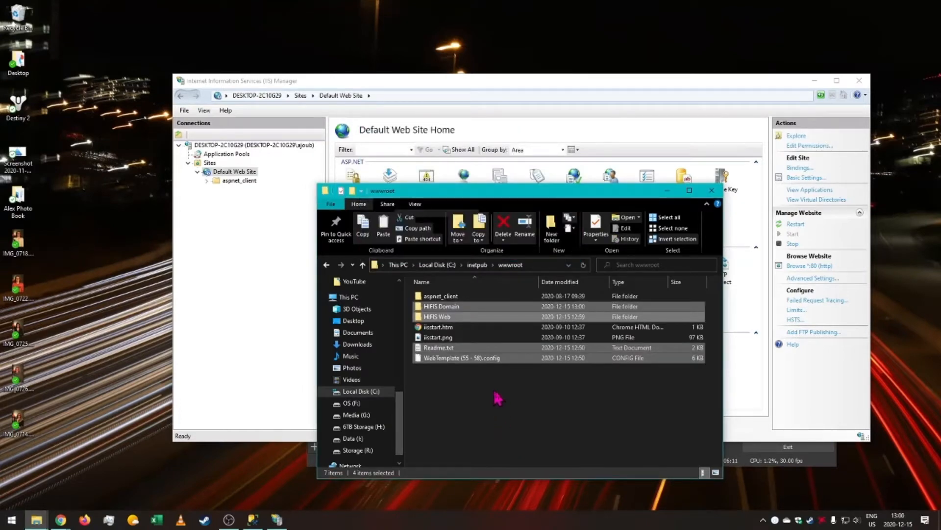
# Rename the HIFIS Domain folder in wwwroot to HIFIS.Domain.
pyautogui.click(449, 306)
pyautogui.rightClick(447, 304)
pyautogui.rightClick(447, 304)
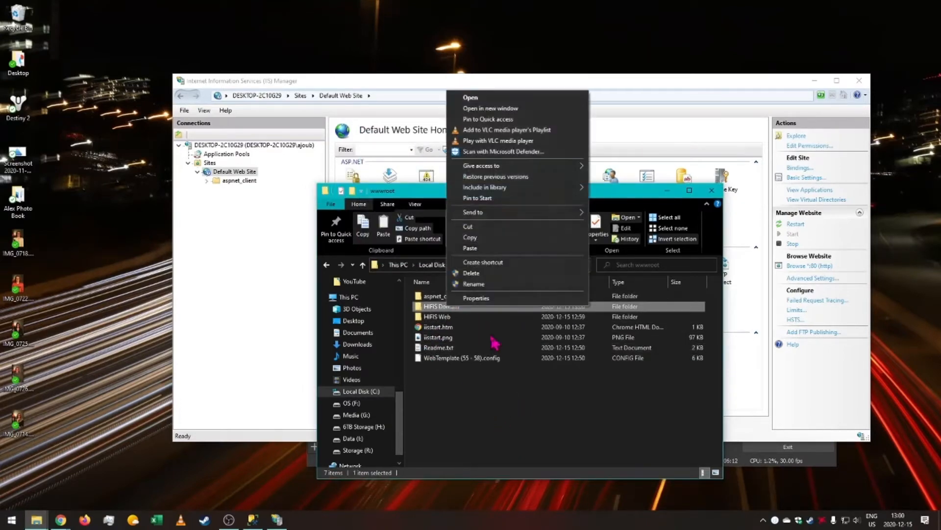
pyautogui.click(489, 284)
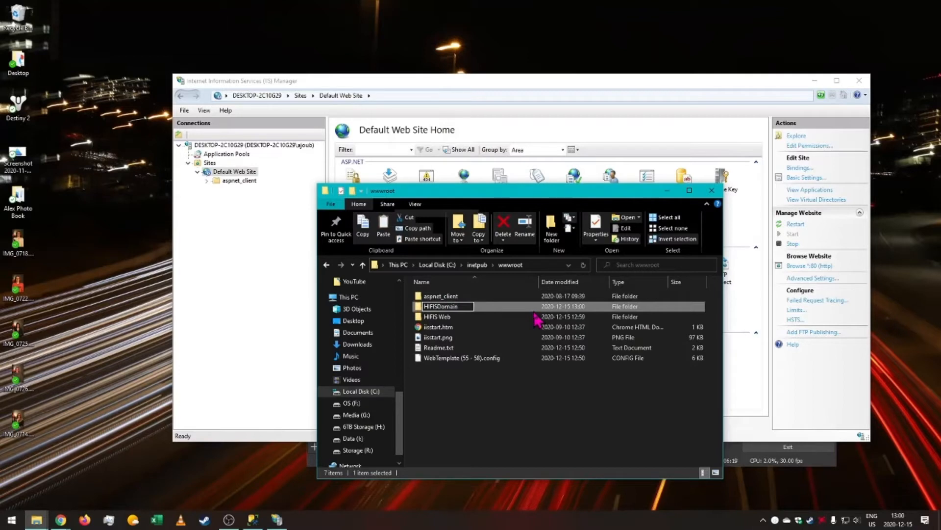
pyautogui.press('Return')
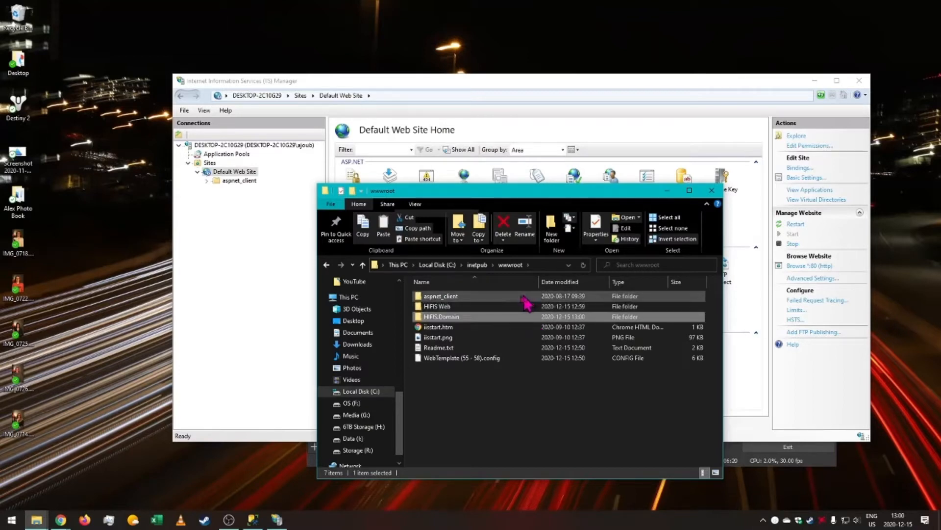
# Rename the HIFIS Web folder in wwwroot to HIFIS.Web.
pyautogui.rightClick(448, 307)
pyautogui.click(492, 284)
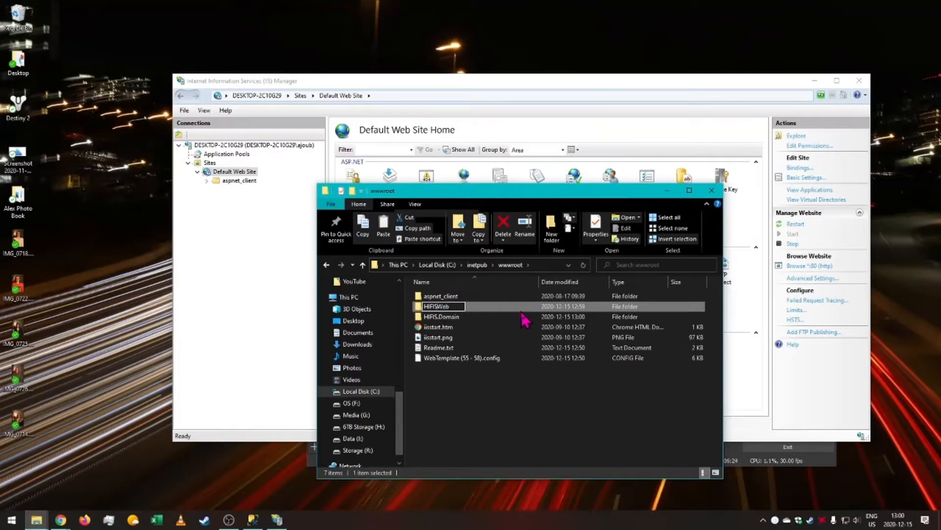
pyautogui.click(515, 380)
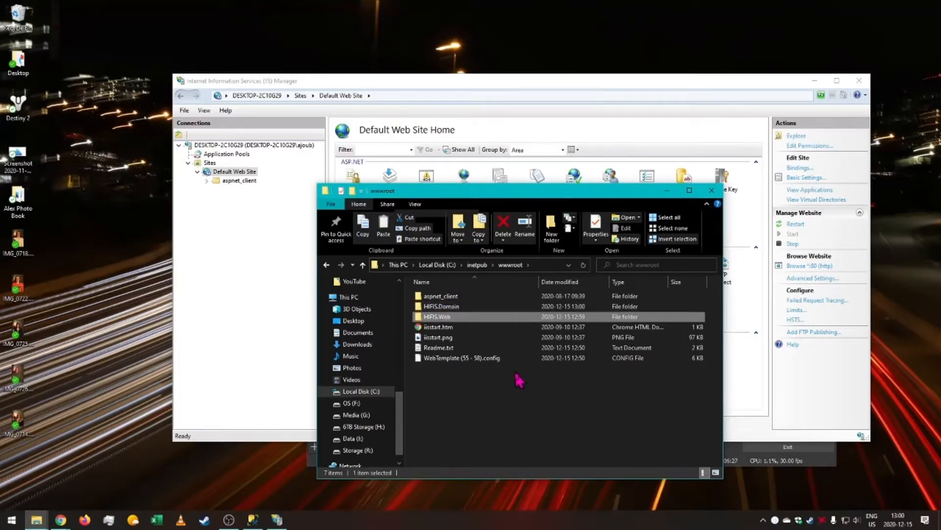
# Open the HIFIS.Domain folder and duplicate DomainTemplate.config in the same folder, granting administrator permission.
pyautogui.doubleClick(469, 307)
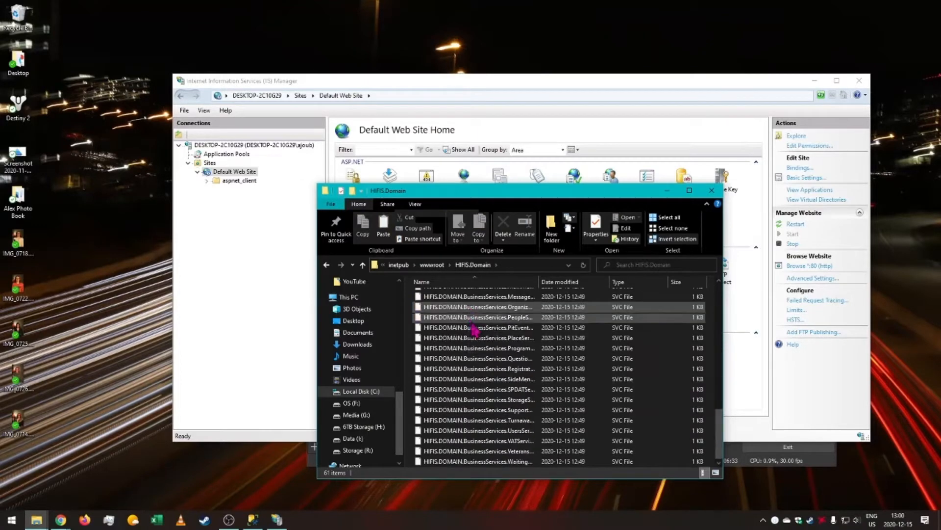
pyautogui.scroll(-6, 475, 319)
pyautogui.click(690, 191)
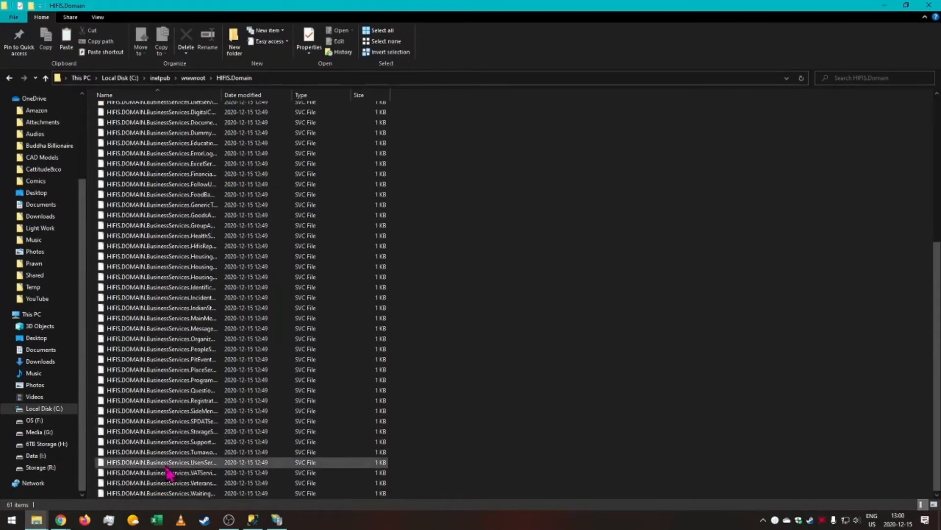
pyautogui.scroll(8, 164, 448)
pyautogui.click(152, 131)
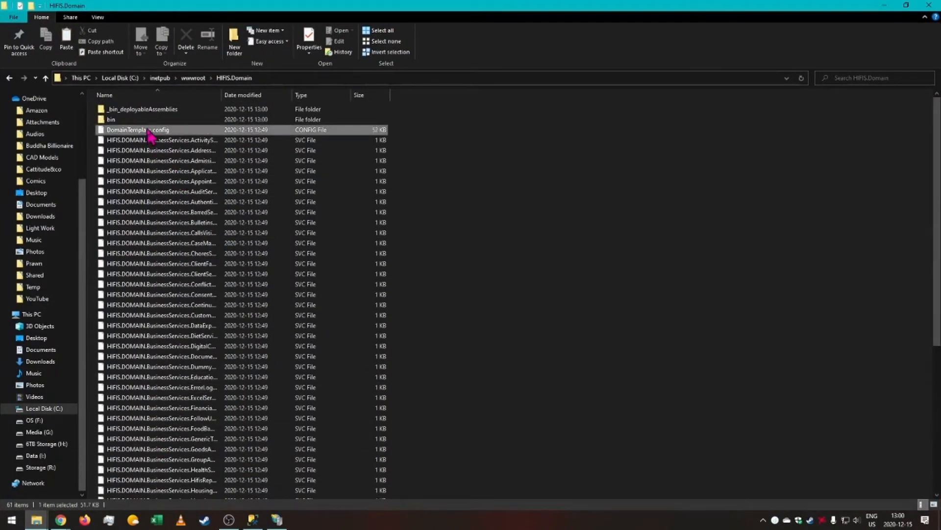
pyautogui.rightClick(160, 138)
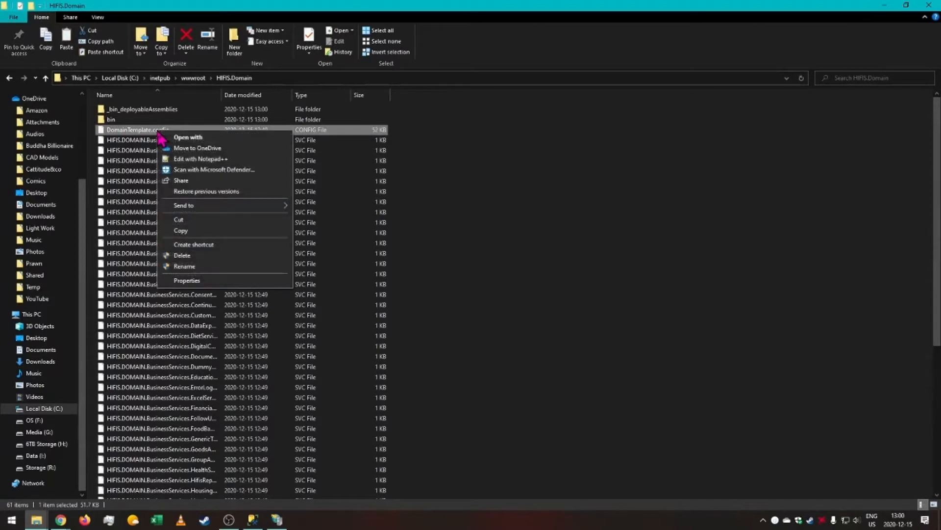
pyautogui.click(180, 231)
pyautogui.click(542, 183)
pyautogui.rightClick(543, 183)
pyautogui.click(620, 256)
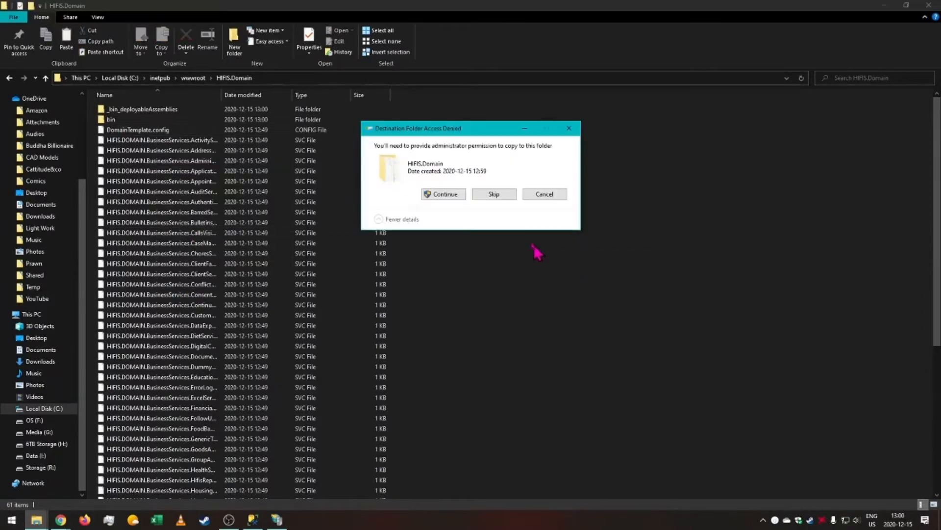
pyautogui.click(441, 196)
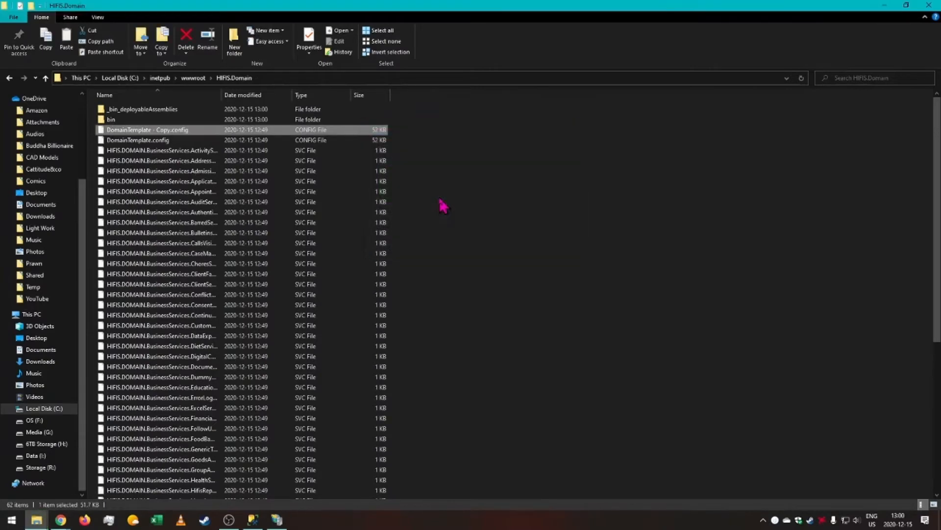
# Rename the copied template file to web.config.
pyautogui.rightClick(147, 130)
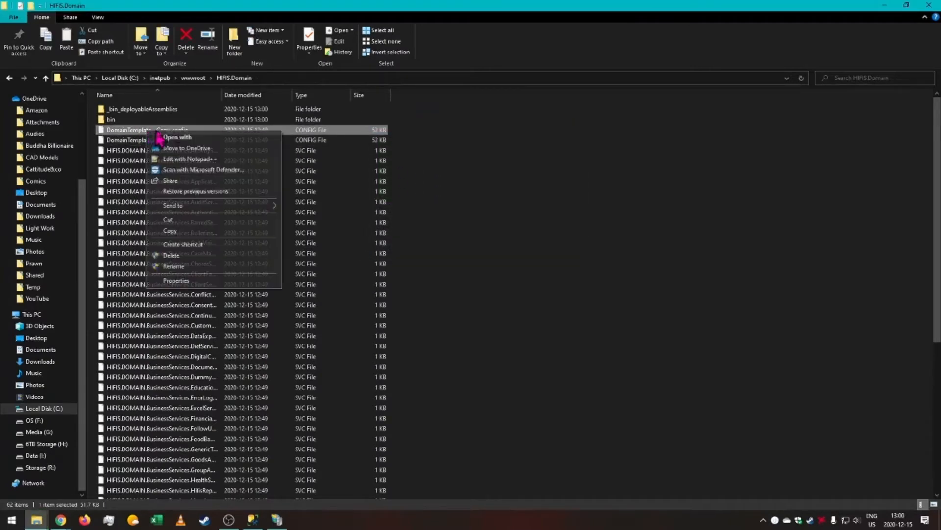
pyautogui.click(214, 267)
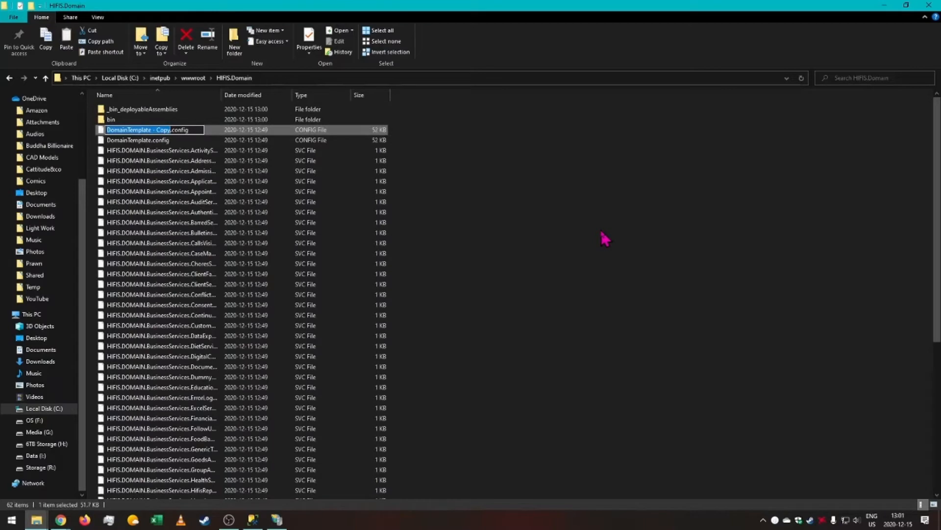
pyautogui.write('web')
pyautogui.press('Return')
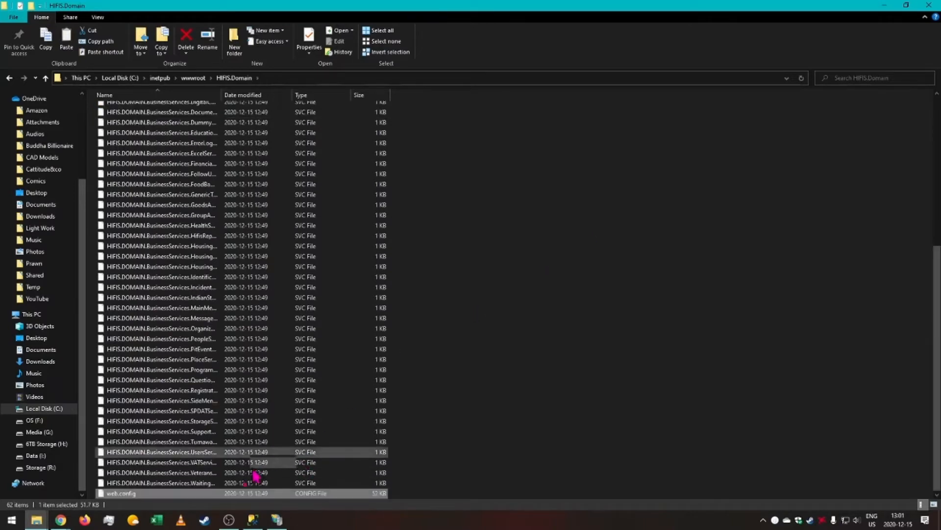
# Open web.config with Notepad++, declining the update download.
pyautogui.scroll(7, 230, 349)
pyautogui.scroll(1, 230, 350)
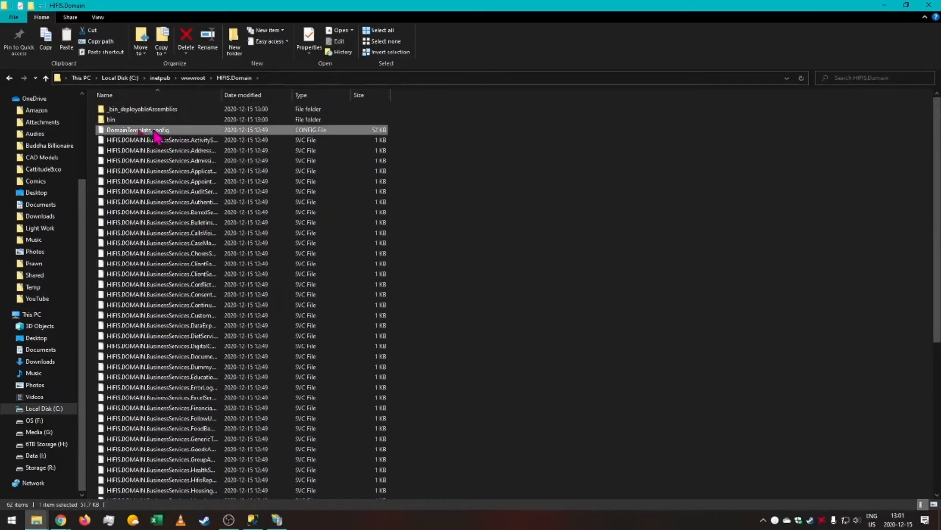
pyautogui.scroll(-8, 185, 139)
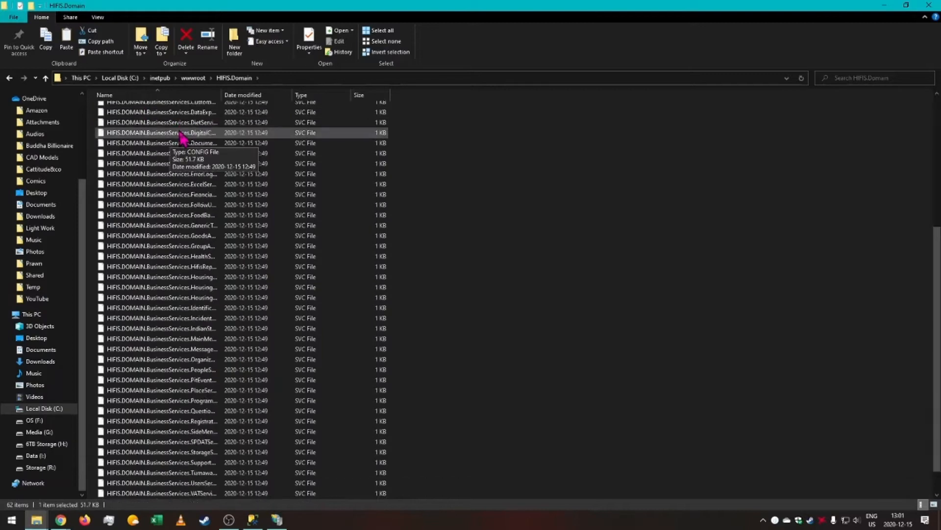
pyautogui.click(126, 492)
pyautogui.rightClick(134, 494)
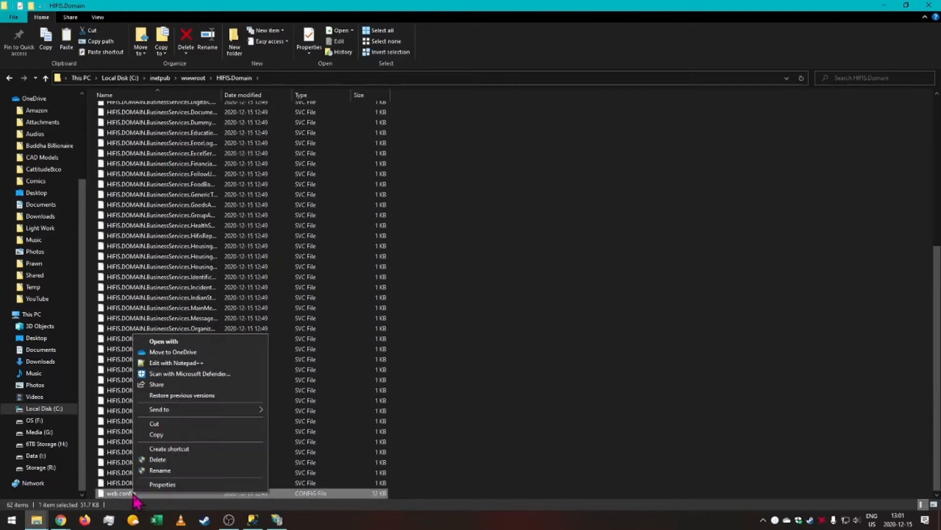
pyautogui.click(178, 363)
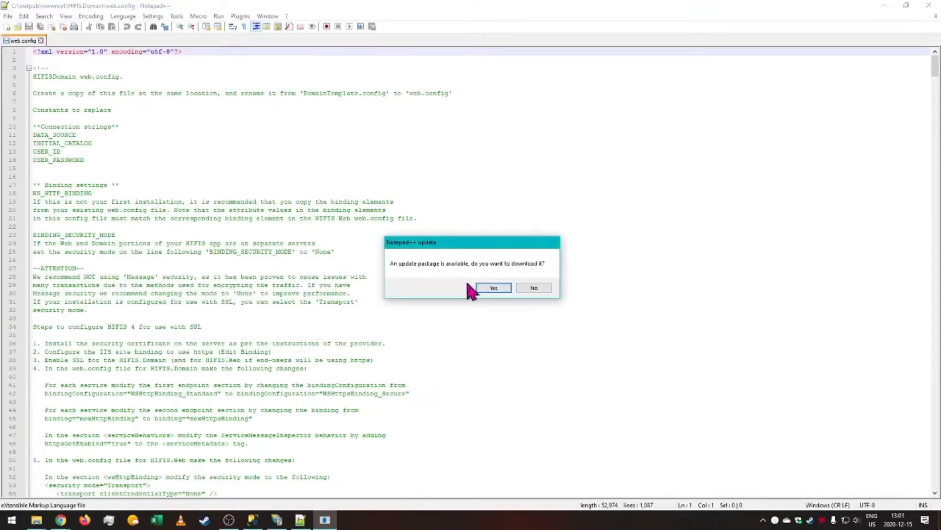
pyautogui.click(534, 288)
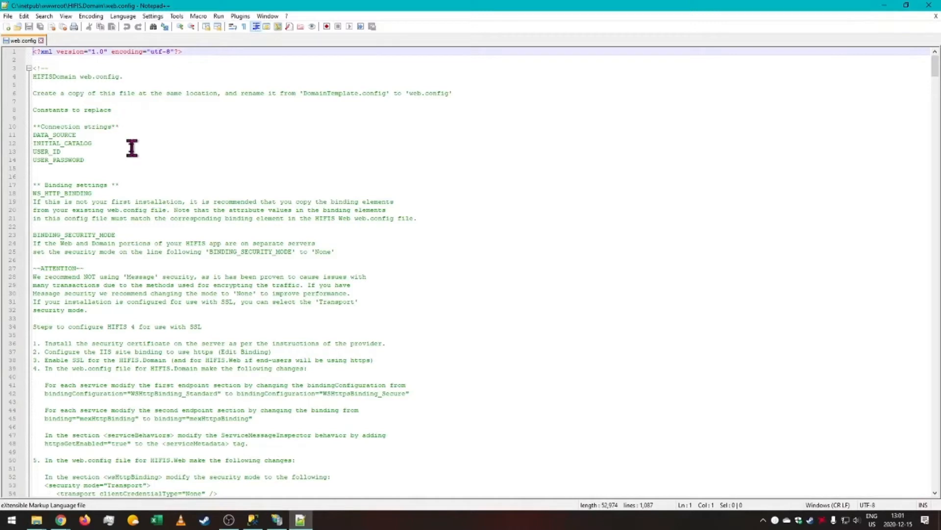
pyautogui.click(36, 519)
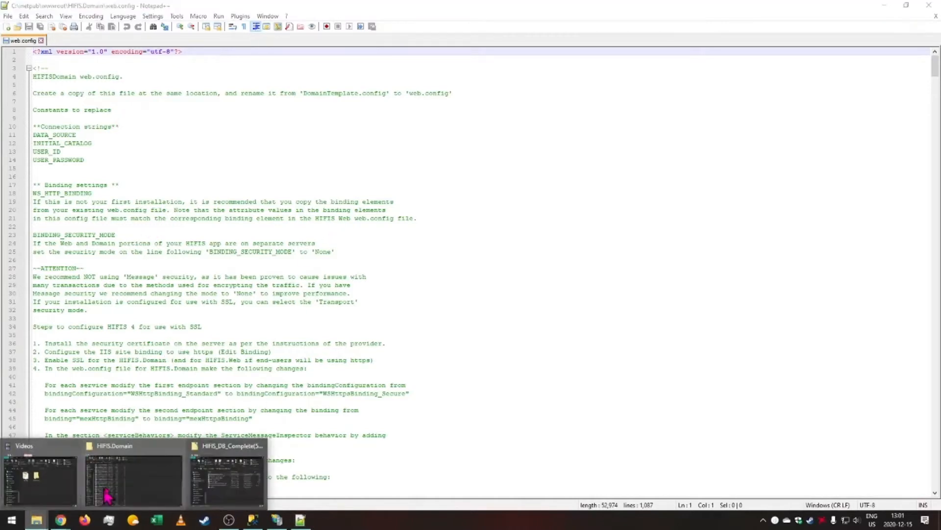
pyautogui.click(151, 480)
pyautogui.click(136, 493)
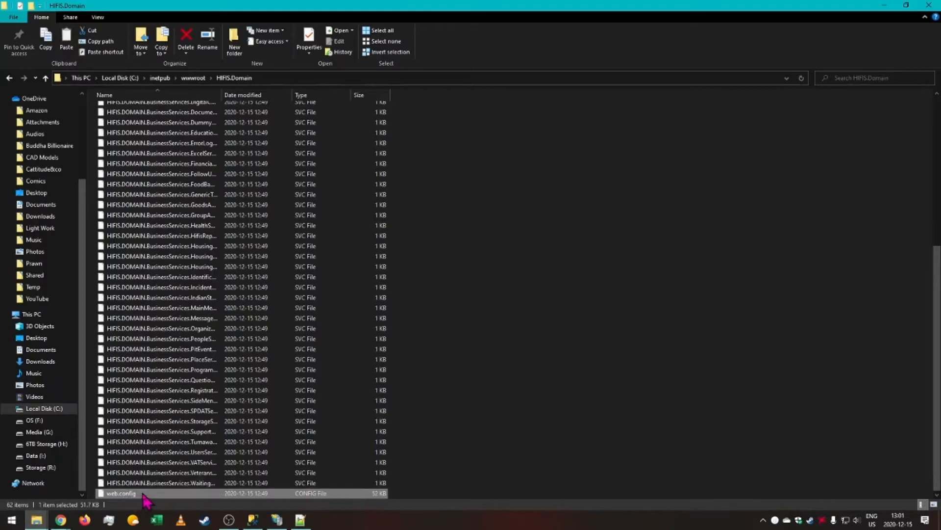
pyautogui.rightClick(144, 493)
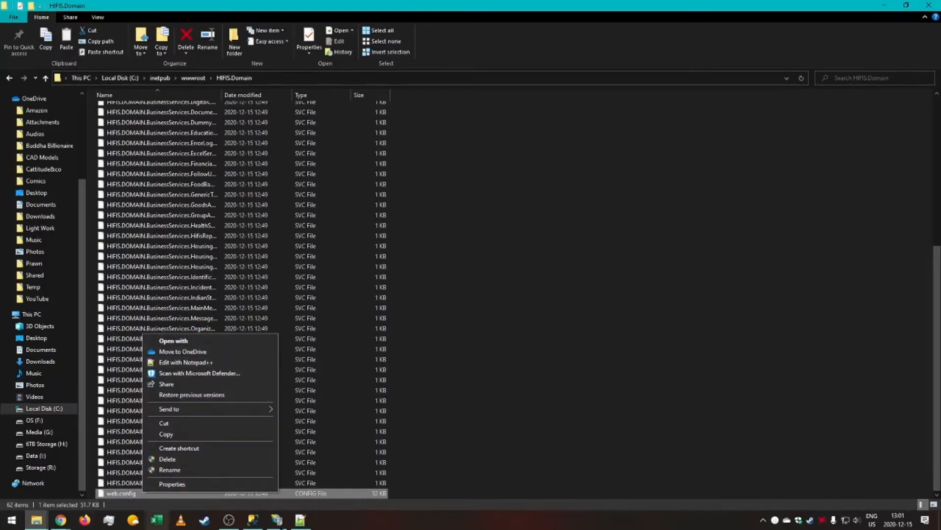
pyautogui.click(301, 521)
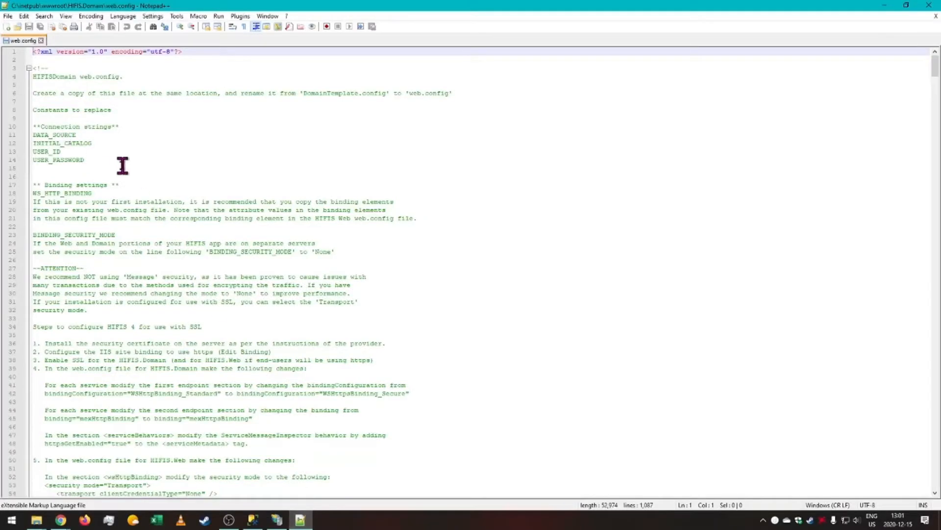
# Examine the connection-string constants listed in the file's header comment.
pyautogui.moveTo(109, 162); pyautogui.dragTo(4, 141)
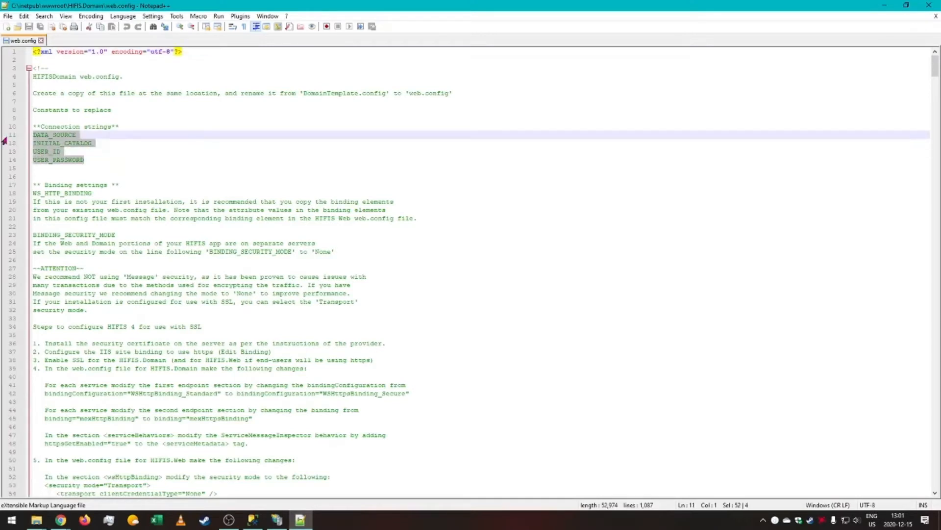
pyautogui.click(232, 152)
pyautogui.moveTo(86, 134); pyautogui.dragTo(7, 137)
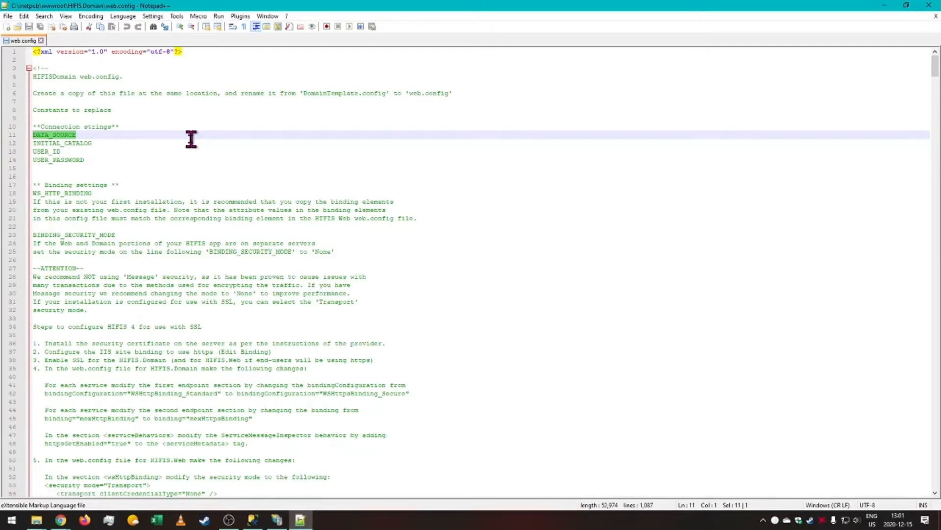
pyautogui.moveTo(118, 143); pyautogui.dragTo(3, 144)
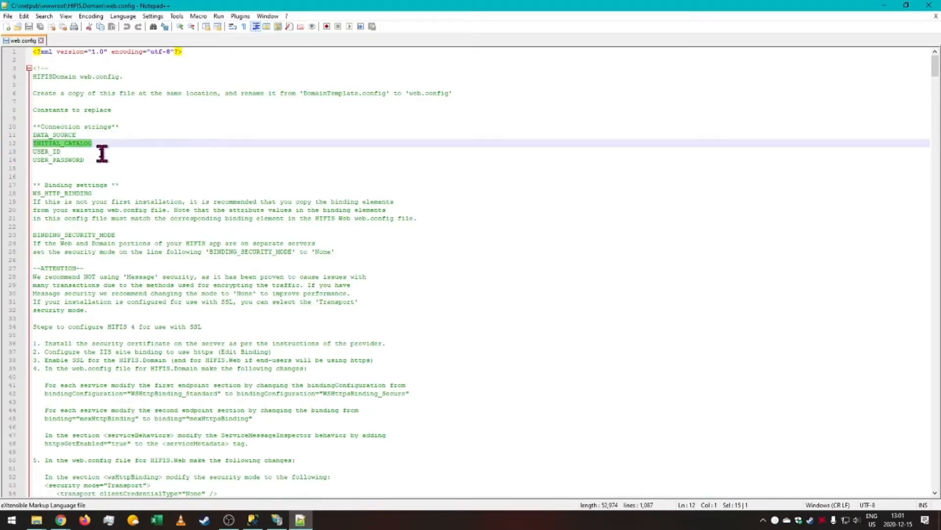
pyautogui.moveTo(90, 150); pyautogui.dragTo(4, 152)
pyautogui.moveTo(144, 159); pyautogui.dragTo(5, 161)
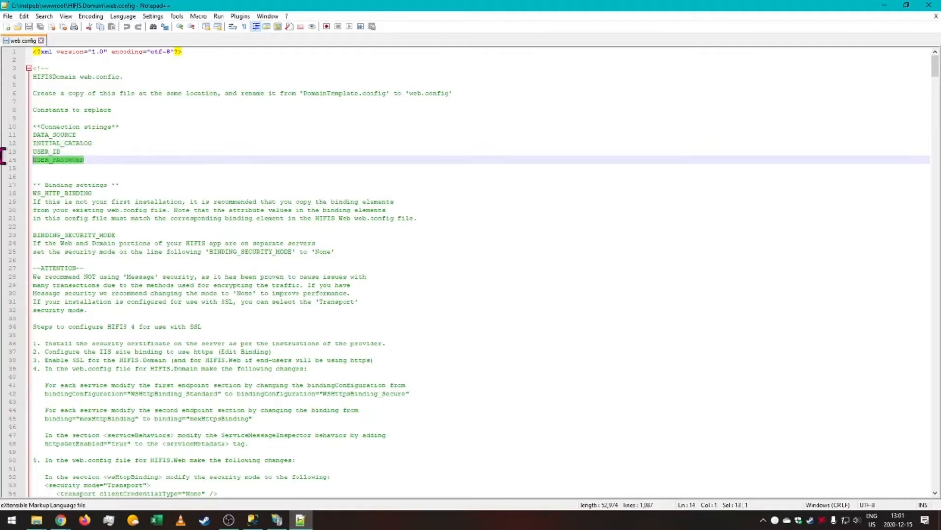
pyautogui.click(208, 158)
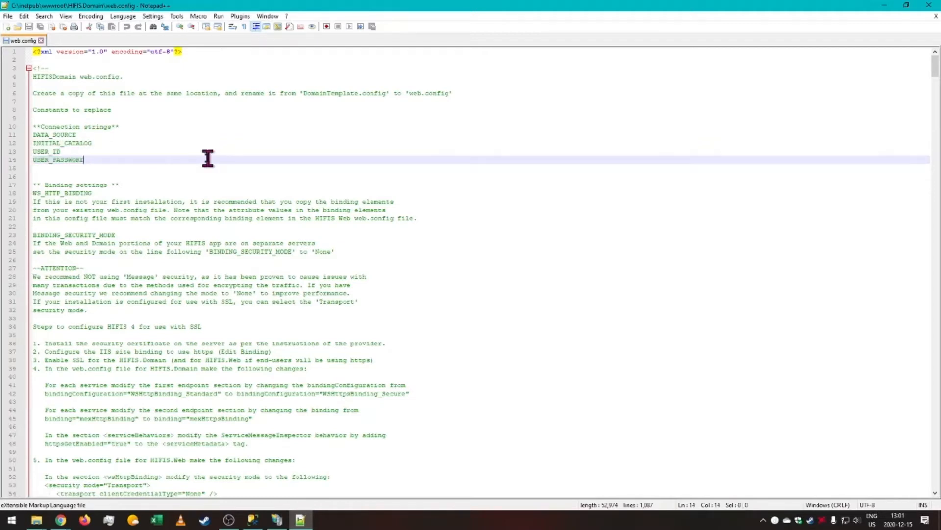
pyautogui.moveTo(208, 158); pyautogui.dragTo(21, 153)
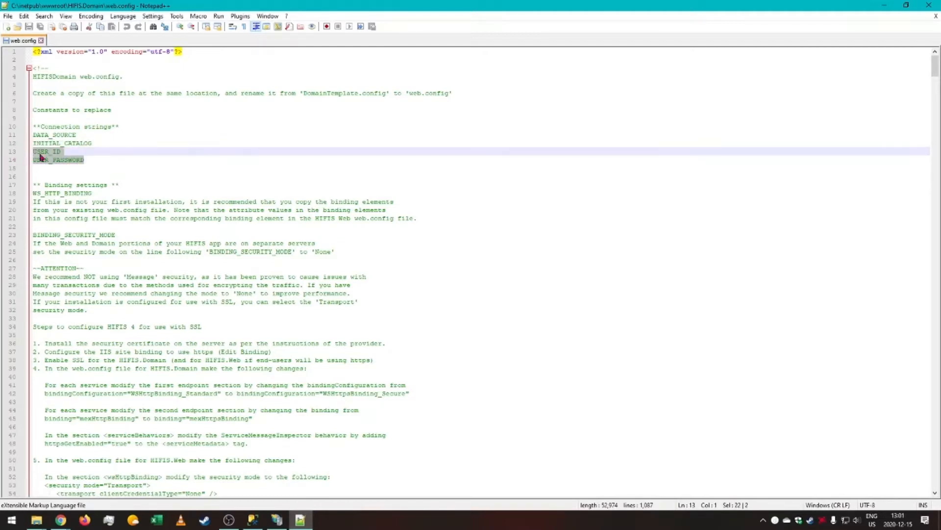
pyautogui.moveTo(93, 158); pyautogui.dragTo(1, 153)
pyautogui.click(101, 154)
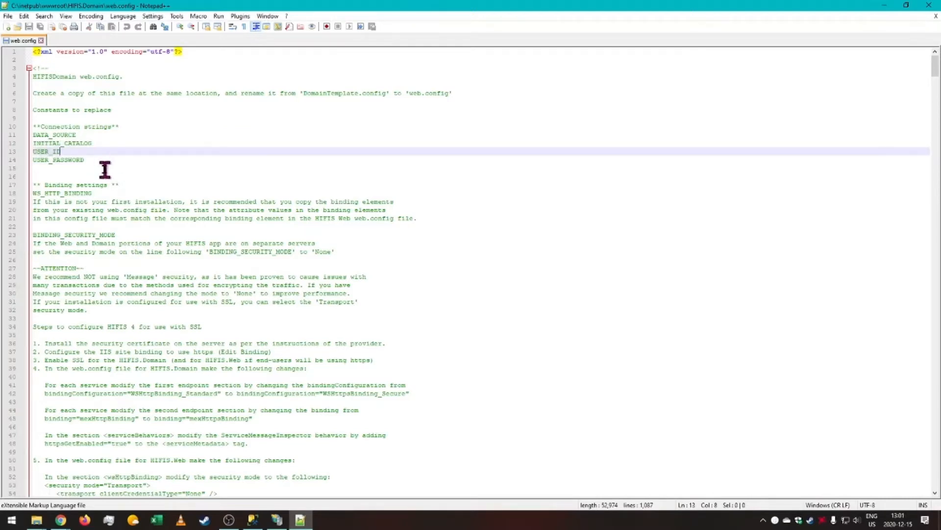
pyautogui.scroll(-10, 208, 166)
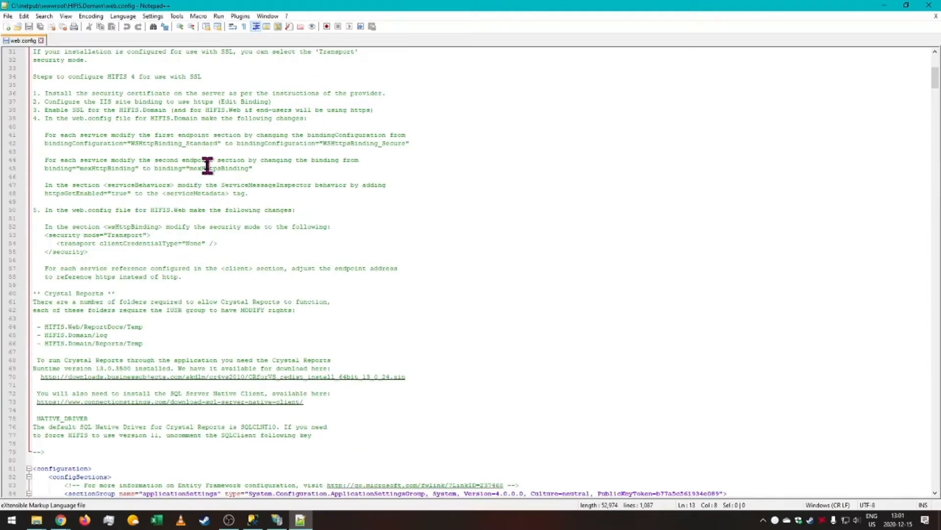
pyautogui.scroll(10, 208, 166)
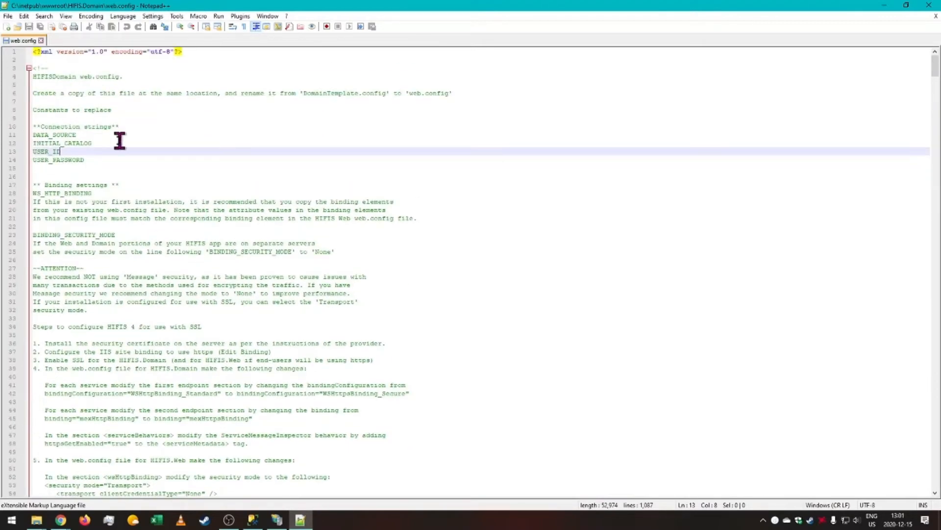
pyautogui.scroll(-18, 120, 141)
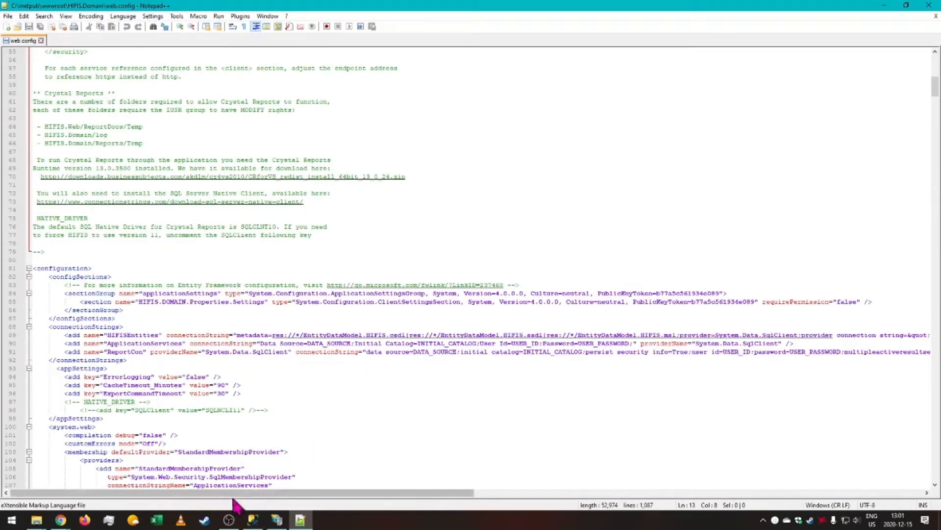
# Inspect where DATA_SOURCE, INITIAL_CATALOG and USER_PASSWORD appear in the connectionStrings entries.
pyautogui.moveTo(243, 492); pyautogui.dragTo(192, 441)
pyautogui.doubleClick(334, 343)
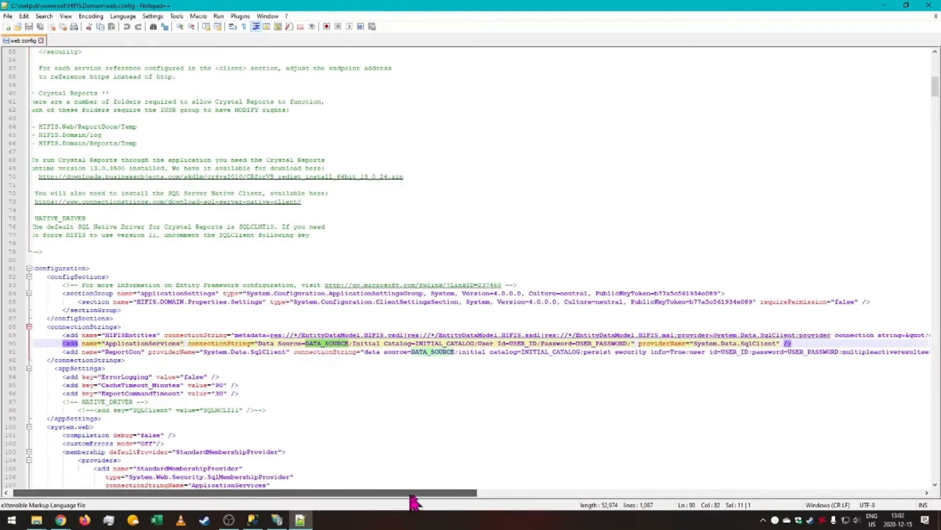
pyautogui.moveTo(407, 492)
pyautogui.mouseDown()
pyautogui.moveTo(619, 491)
pyautogui.moveTo(388, 493)
pyautogui.mouseUp()
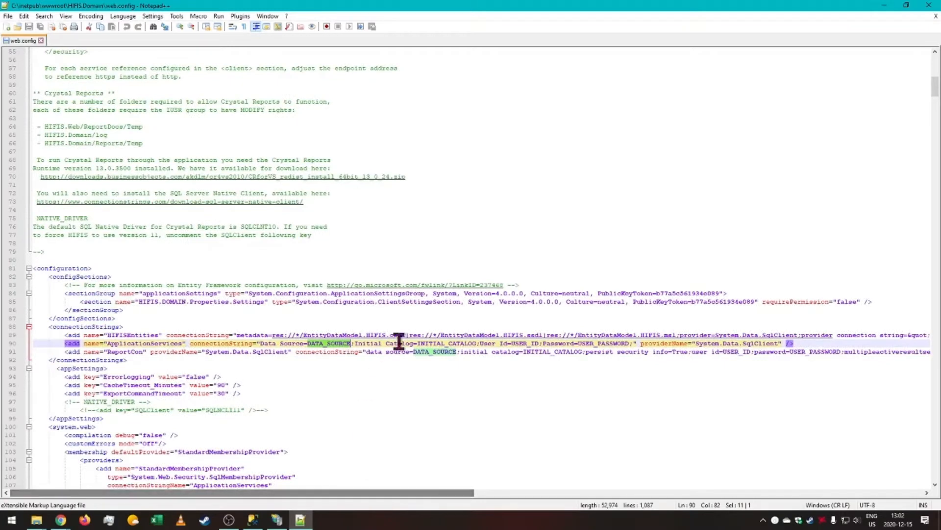
pyautogui.doubleClick(433, 343)
pyautogui.moveTo(455, 492); pyautogui.dragTo(545, 482)
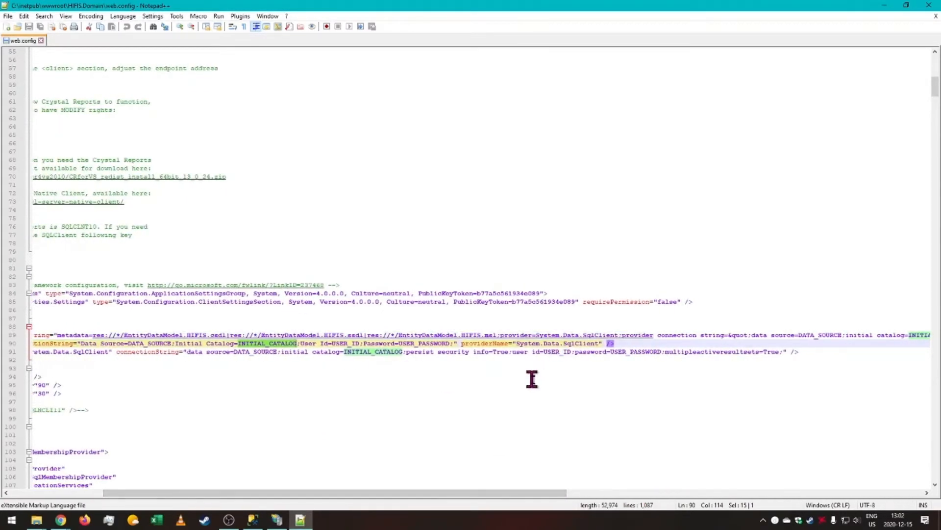
pyautogui.doubleClick(558, 351)
pyautogui.doubleClick(639, 352)
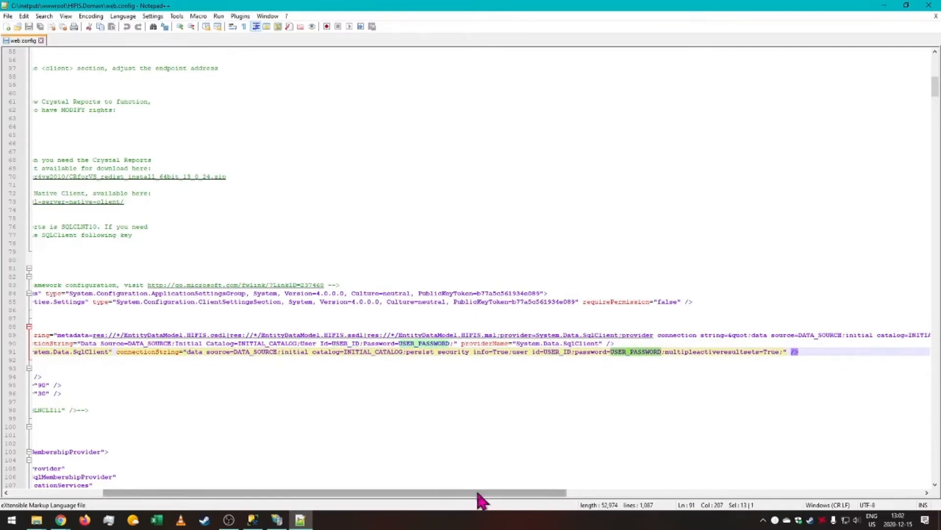
pyautogui.moveTo(479, 492); pyautogui.dragTo(205, 455)
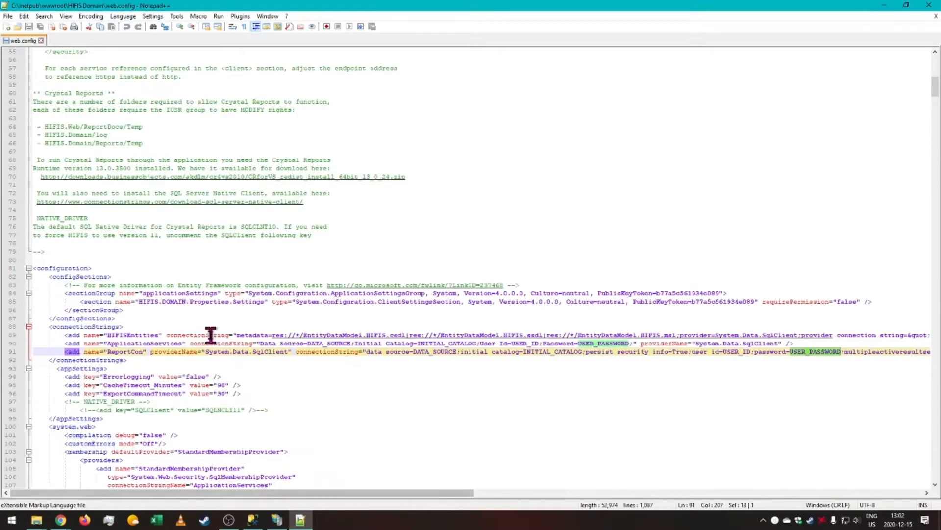
pyautogui.scroll(18, 209, 333)
# Open Replace with DATA_SOURCE as the search text and clear the replacement text.
pyautogui.click(84, 133)
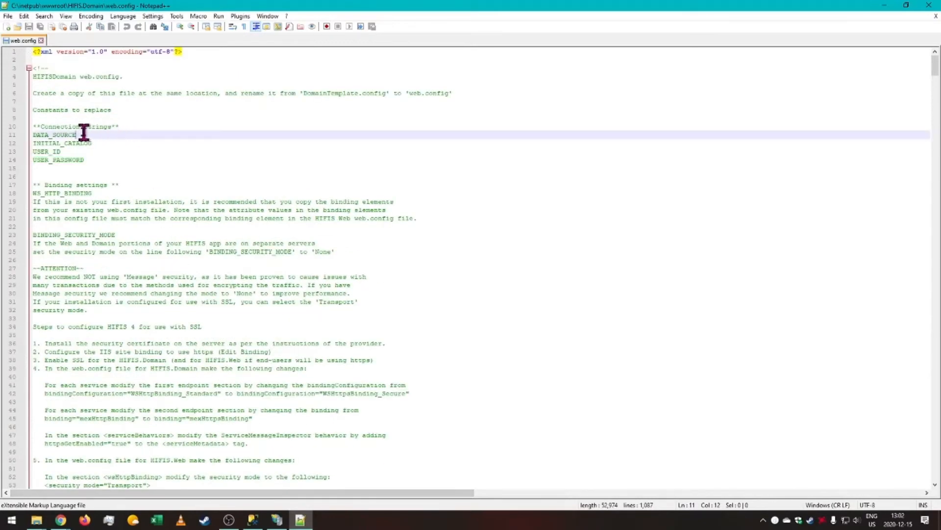
pyautogui.hotkey('shift', 'Home')
pyautogui.hotkey('ctrl', 'f')
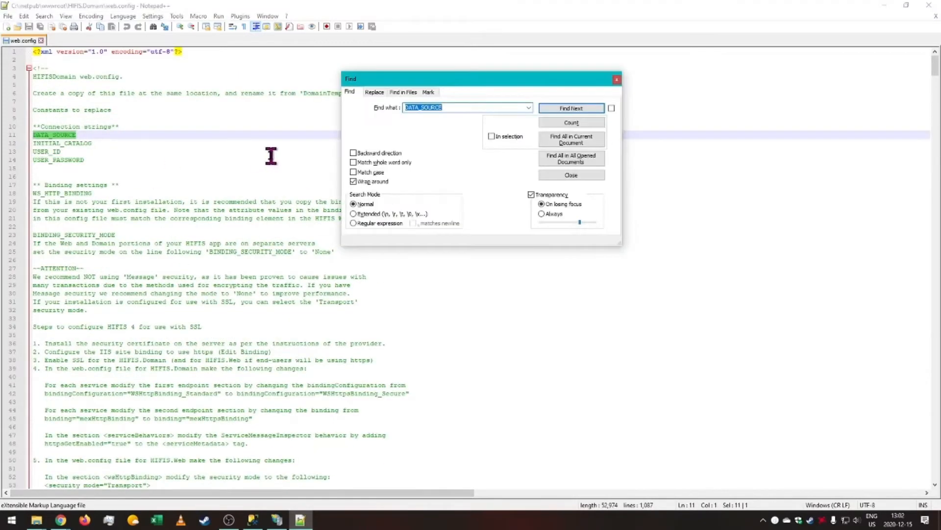
pyautogui.click(374, 92)
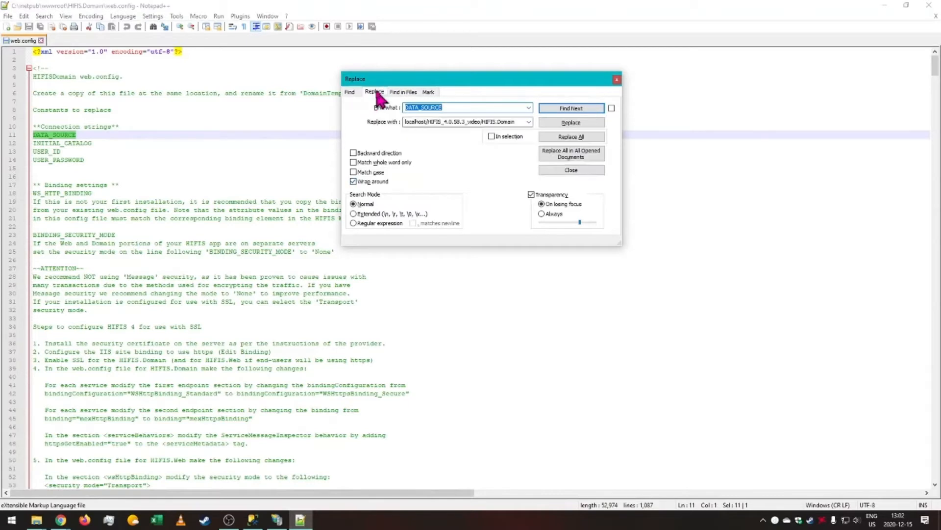
pyautogui.doubleClick(522, 123)
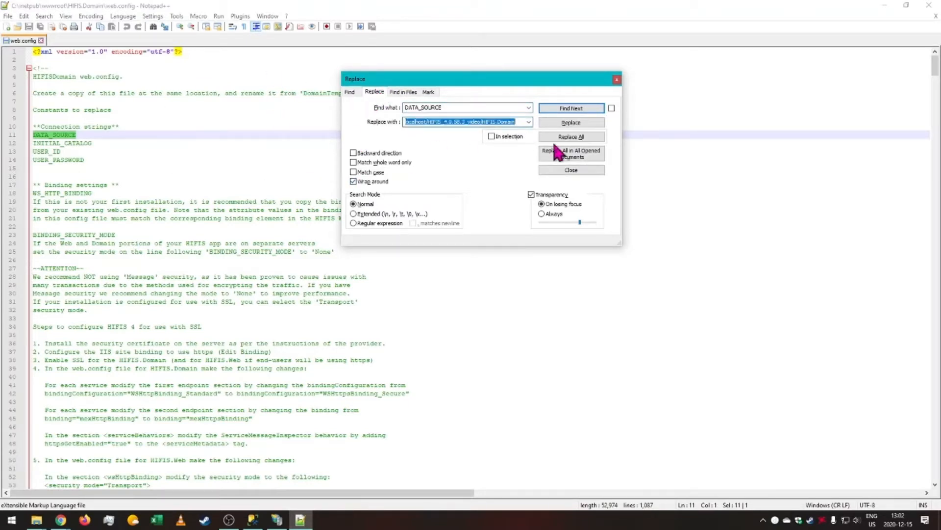
pyautogui.press('BackSpace')
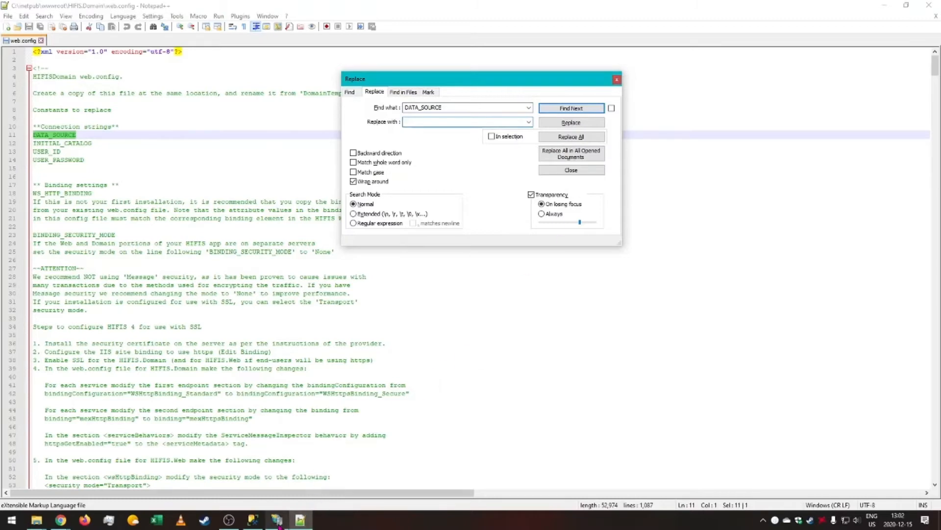
# Copy the server name DESKTOP-2C10G29\SQLEXPRESS from the Connect to Server dialog in SQL Server Management Studio, then cancel.
pyautogui.click(251, 521)
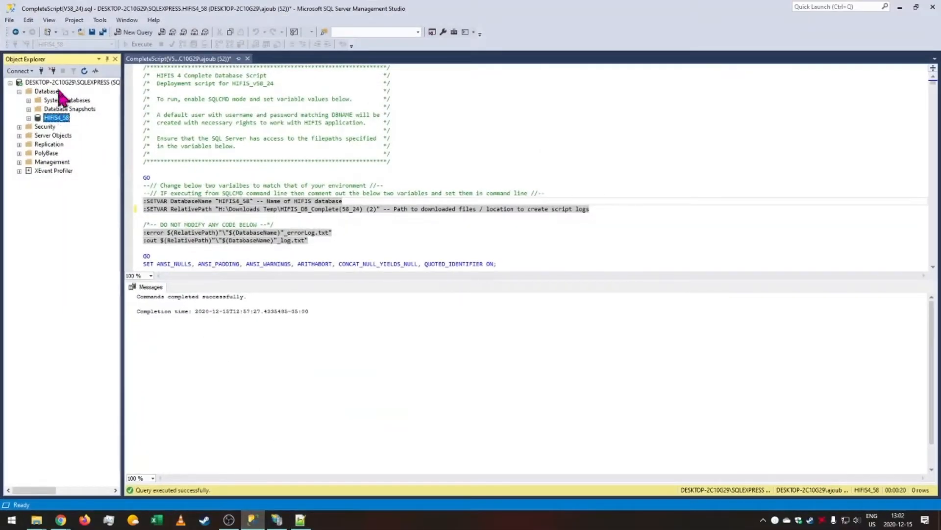
pyautogui.click(27, 71)
pyautogui.click(44, 81)
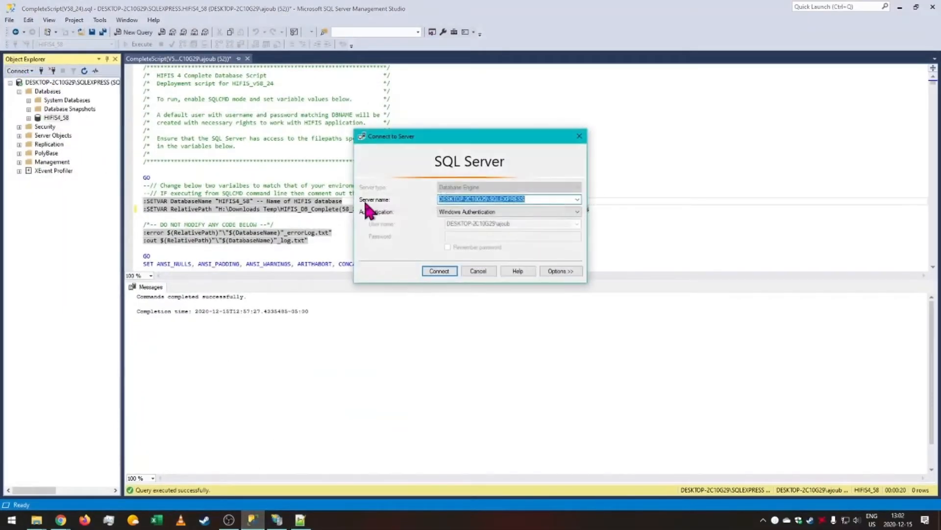
pyautogui.click(545, 198)
pyautogui.moveTo(545, 198); pyautogui.dragTo(380, 196)
pyautogui.click(477, 271)
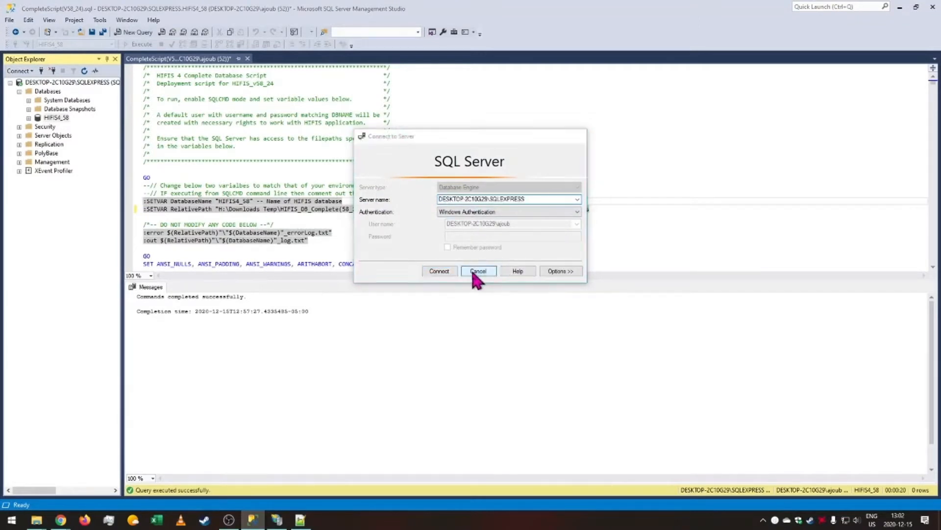
# Replace all DATA_SOURCE occurrences with DESKTOP-2C10G29\SQLEXPRESS.
pyautogui.click(899, 7)
pyautogui.click(434, 122)
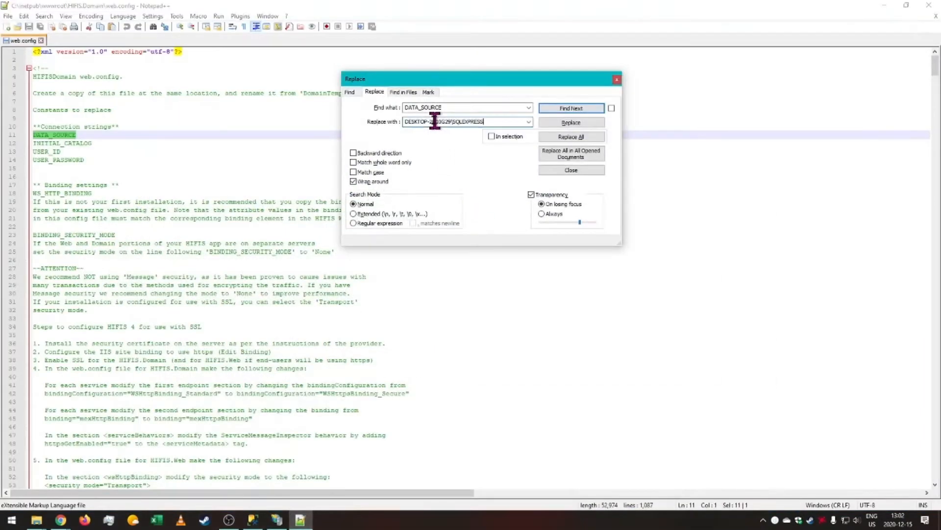
pyautogui.click(590, 139)
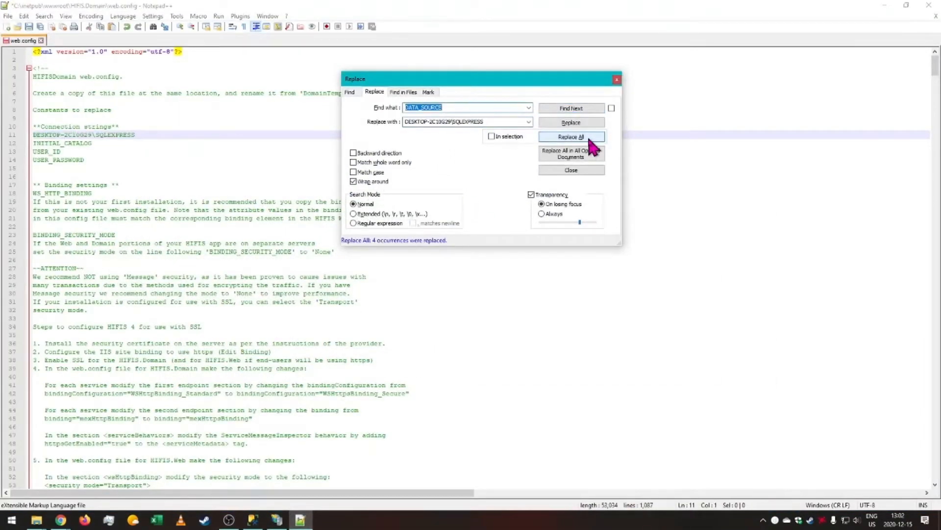
# Replace all INITIAL_CATALOG occurrences with HIFIS4_58.
pyautogui.scroll(-18, 195, 248)
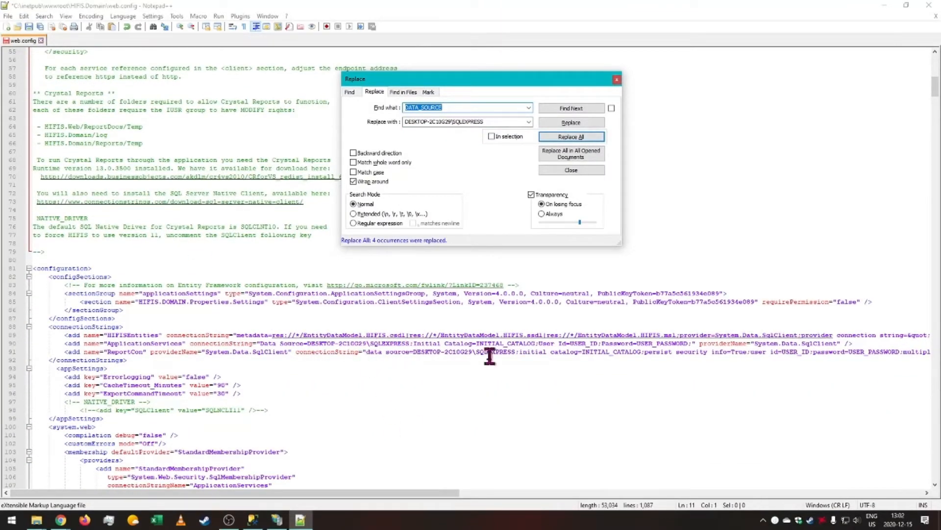
pyautogui.moveTo(372, 499); pyautogui.dragTo(584, 508)
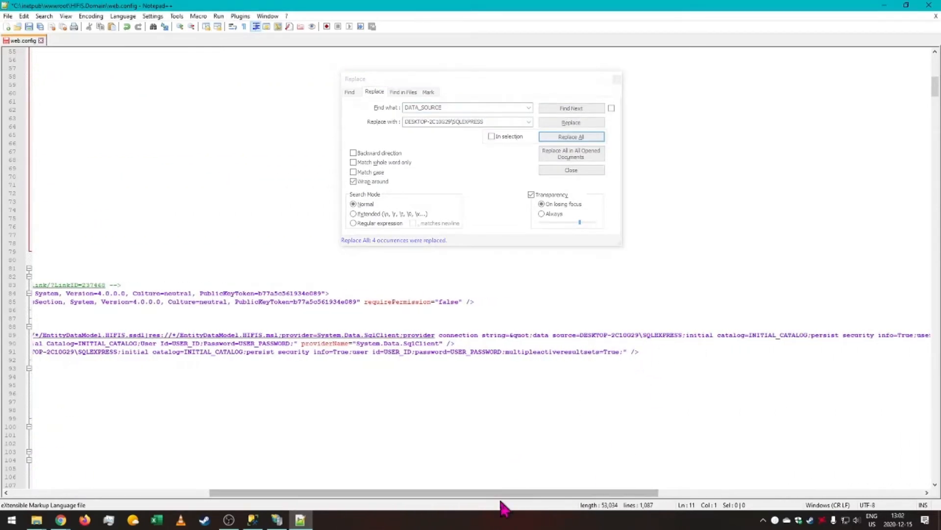
pyautogui.moveTo(504, 494); pyautogui.dragTo(251, 498)
pyautogui.scroll(18, 150, 285)
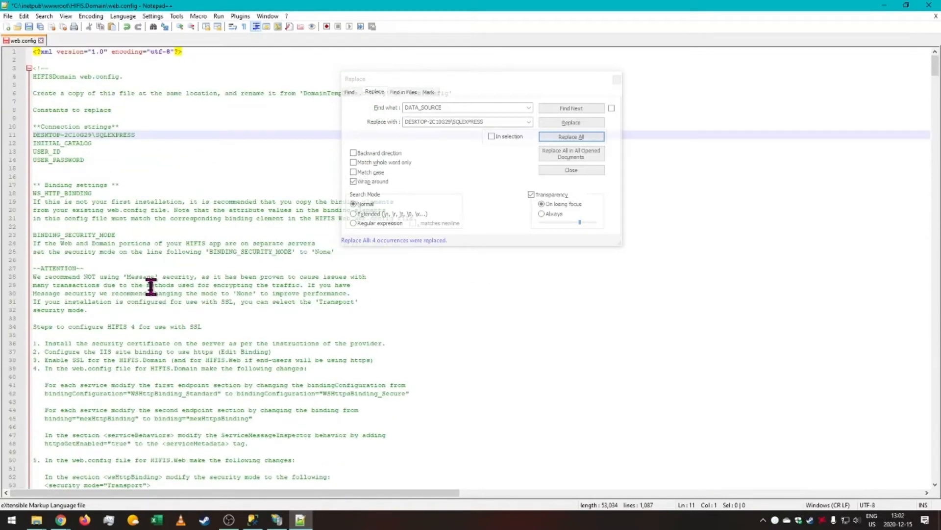
pyautogui.moveTo(100, 145); pyautogui.dragTo(3, 146)
pyautogui.hotkey('ctrl', 'c')
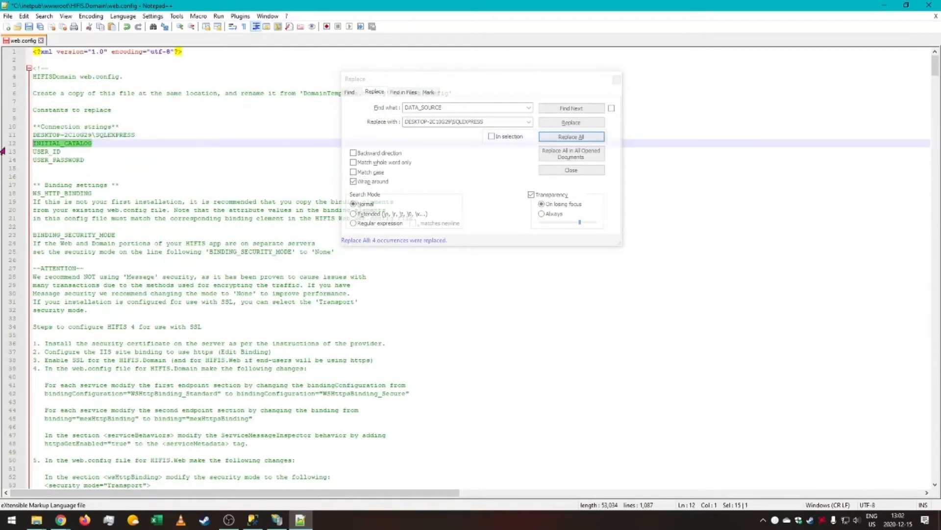
pyautogui.click(472, 108)
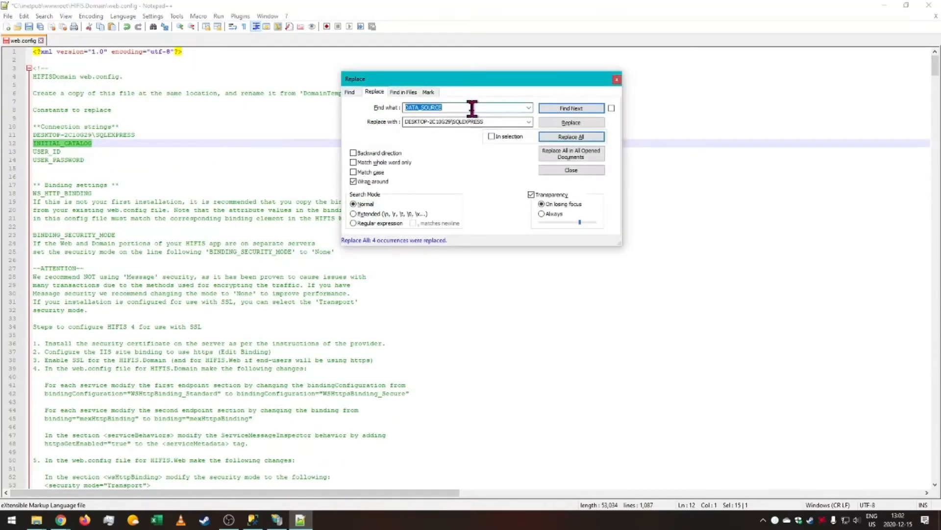
pyautogui.hotkey('ctrl', 'v')
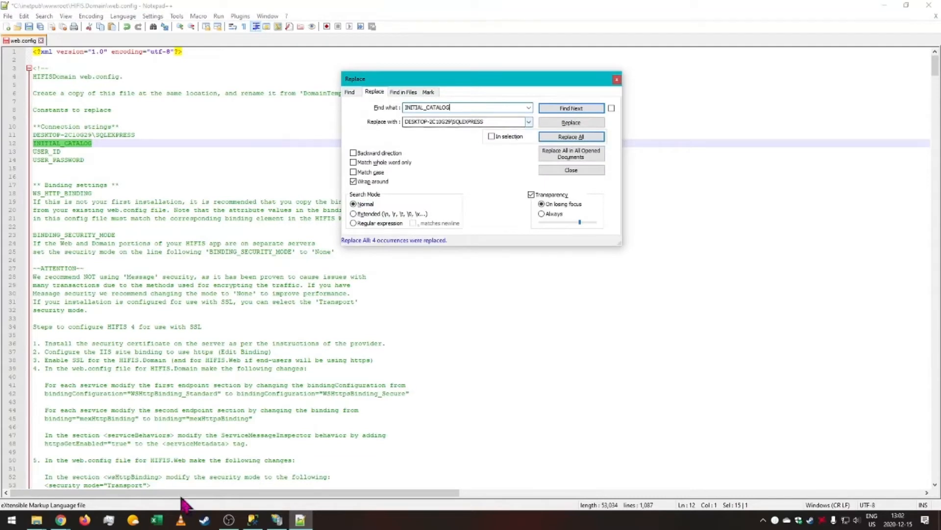
pyautogui.click(494, 121)
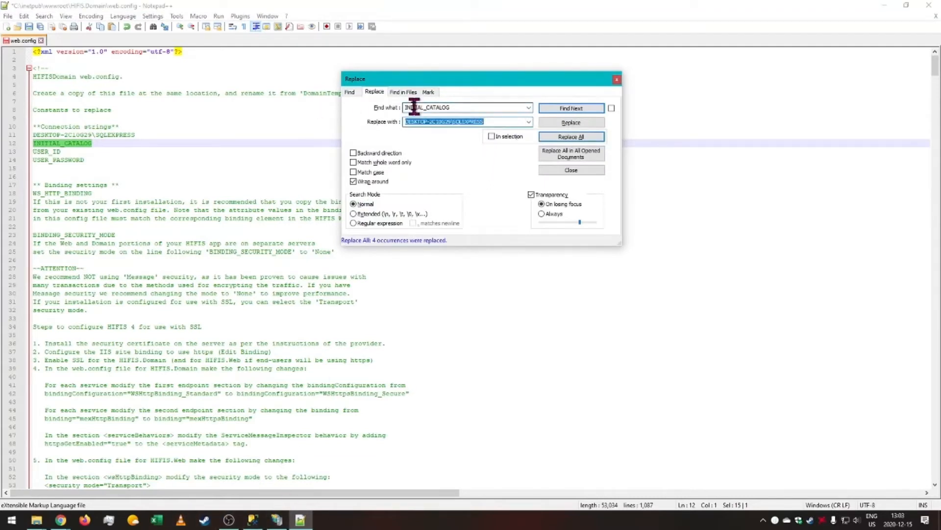
pyautogui.write('HIFIS4_58')
pyautogui.click(564, 138)
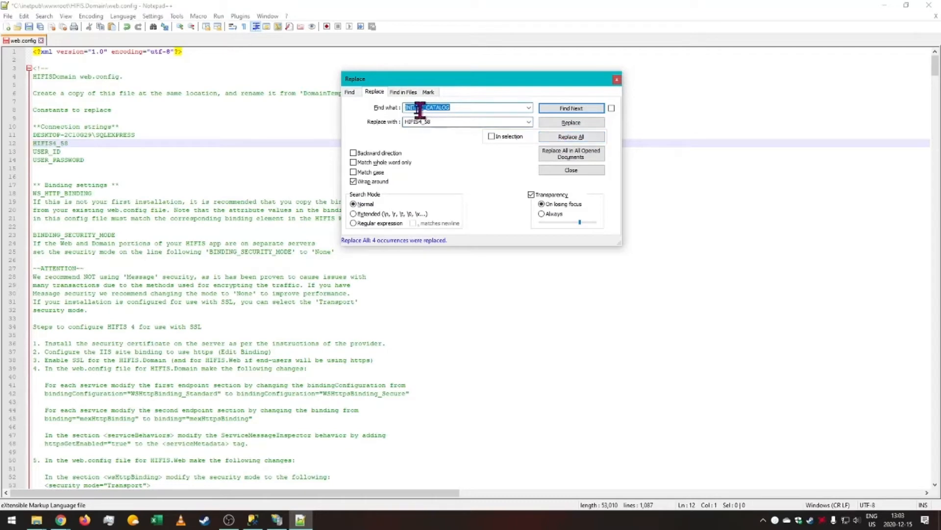
# Replace all USER_ID occurrences with HIFIS4_58.
pyautogui.moveTo(62, 151); pyautogui.dragTo(19, 153)
pyautogui.hotkey('ctrl', 'c')
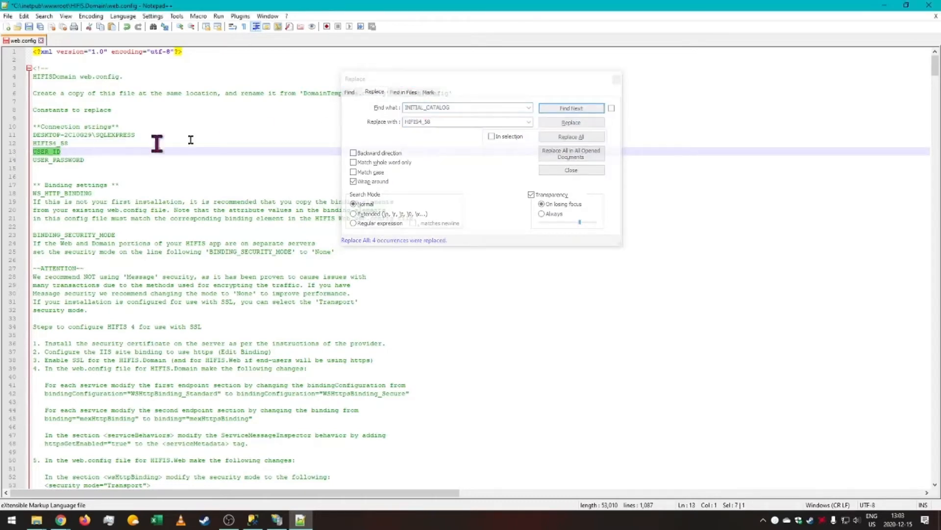
pyautogui.click(481, 110)
pyautogui.hotkey('ctrl', 'v')
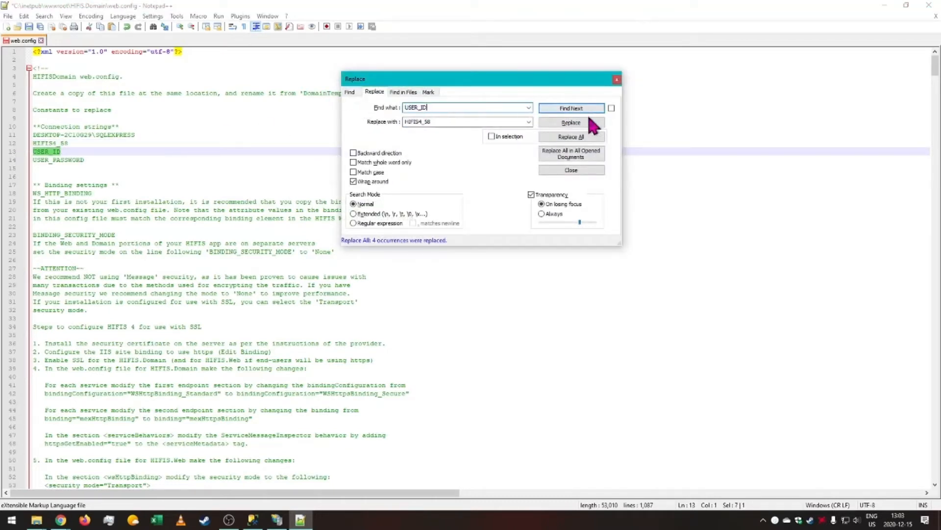
pyautogui.click(580, 136)
pyautogui.moveTo(126, 160); pyautogui.dragTo(14, 160)
pyautogui.hotkey('ctrl', 'c')
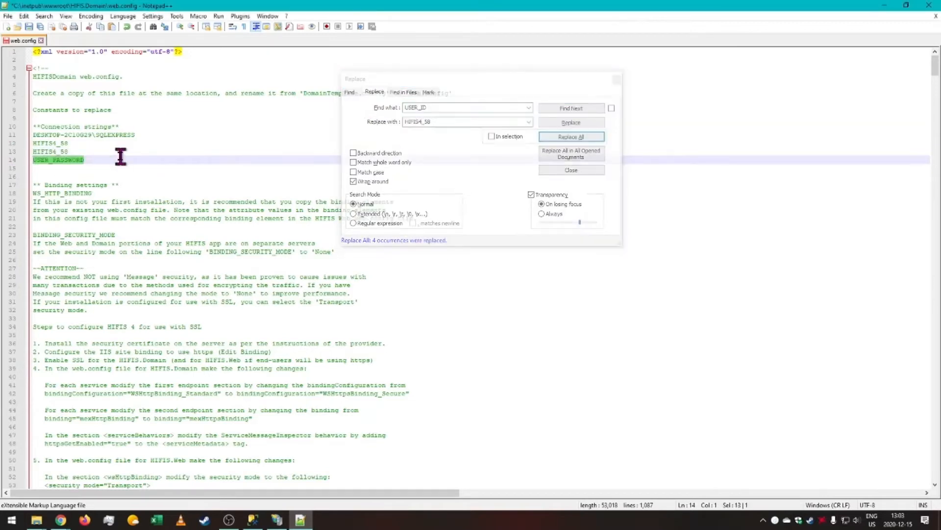
pyautogui.moveTo(434, 105); pyautogui.dragTo(356, 103)
pyautogui.hotkey('ctrl', 'v')
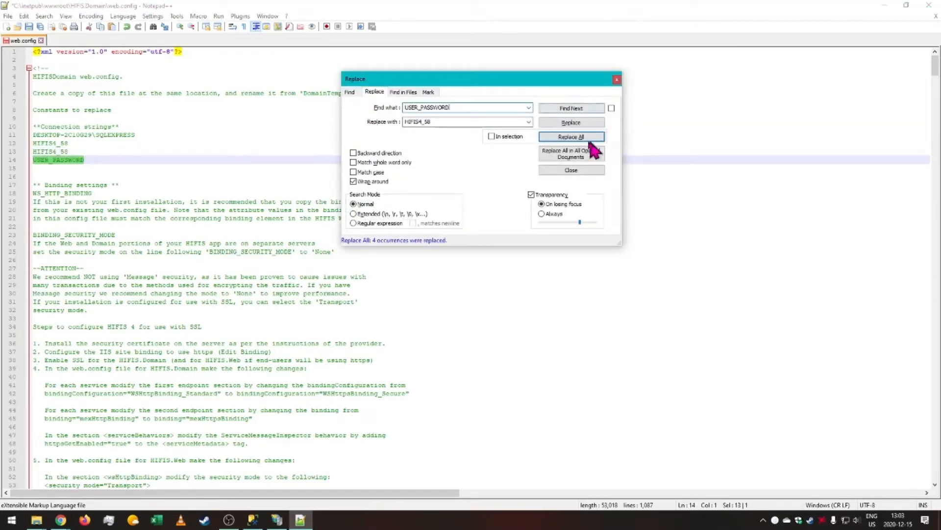
pyautogui.click(585, 138)
# Scroll through the HIFIS.Domain web.config to review the updated connection strings and service settings.
pyautogui.scroll(-16, 431, 261)
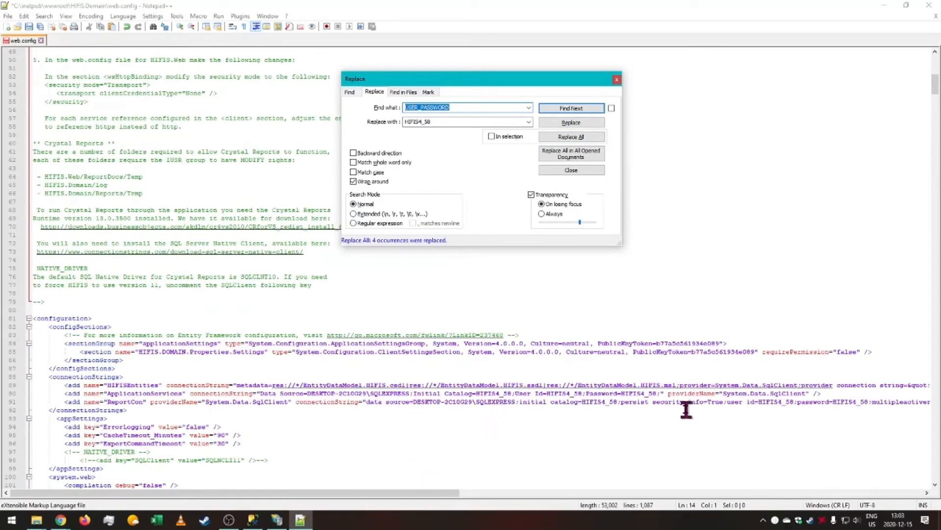
pyautogui.doubleClick(608, 402)
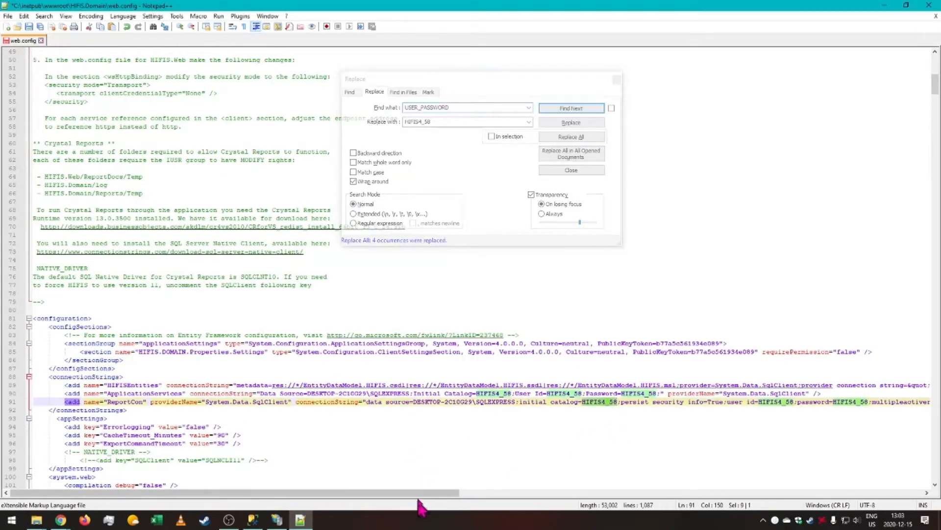
pyautogui.moveTo(431, 493); pyautogui.dragTo(399, 495)
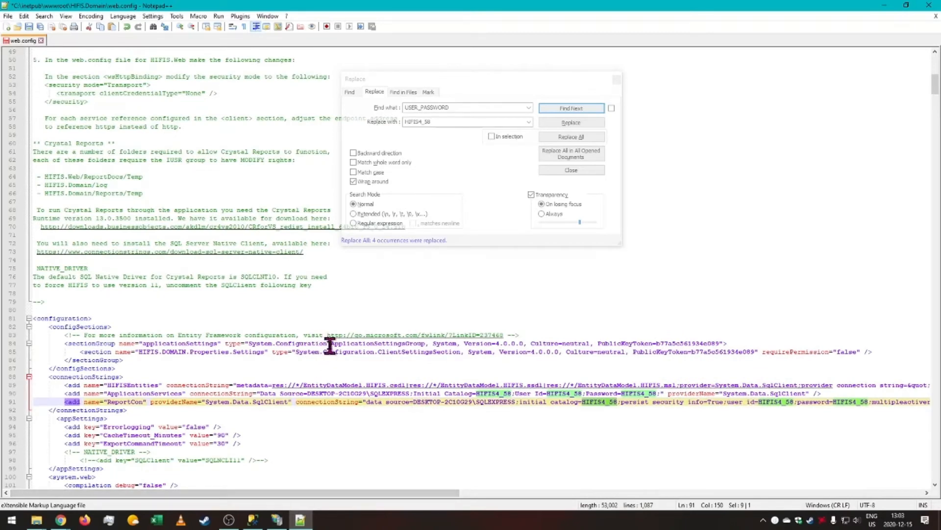
pyautogui.scroll(-5, 330, 346)
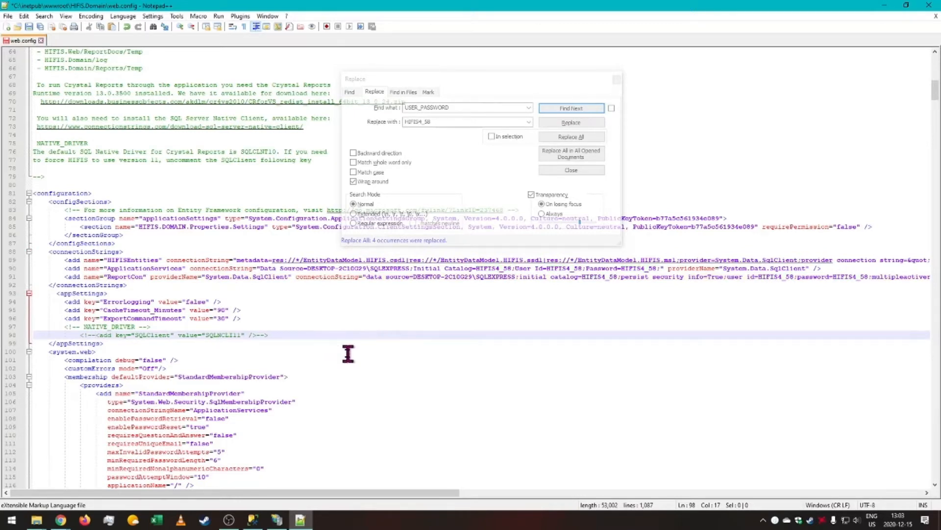
pyautogui.scroll(-20, 324, 325)
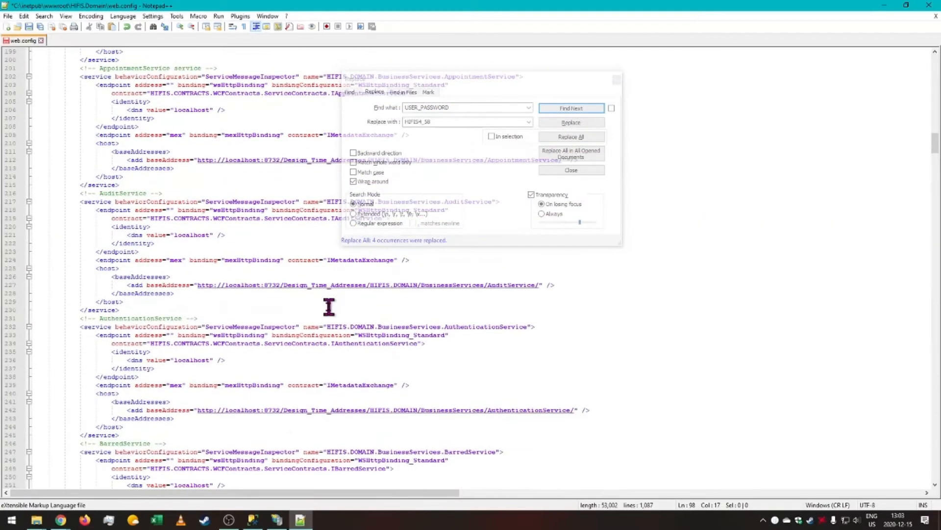
pyautogui.scroll(-6, 245, 373)
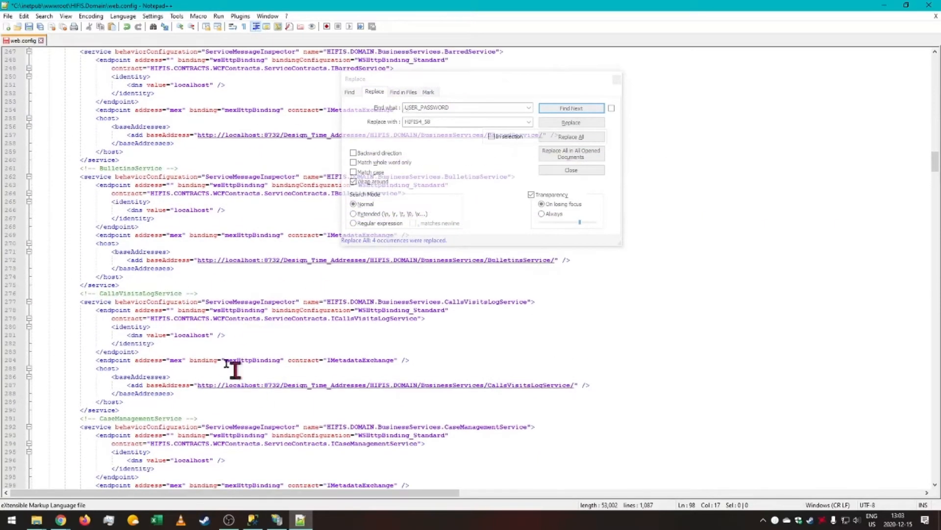
pyautogui.scroll(-20, 244, 356)
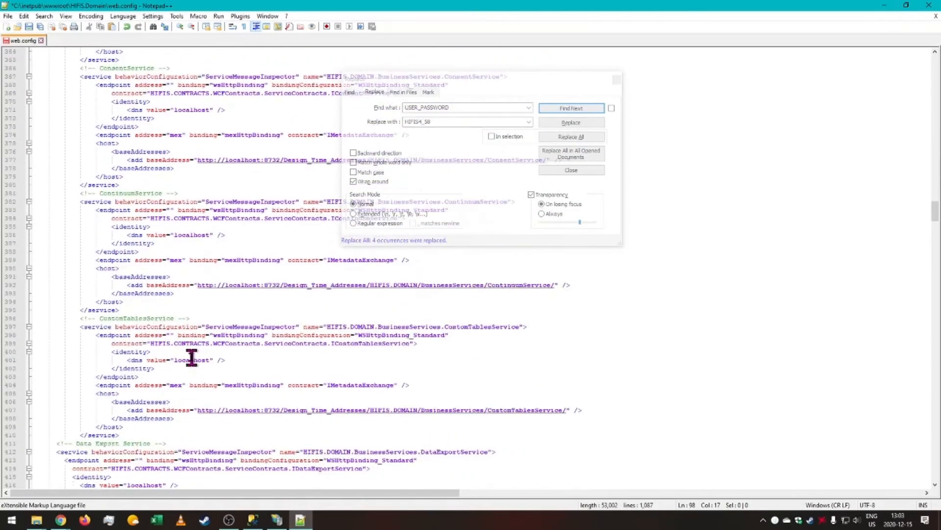
pyautogui.scroll(-20, 199, 356)
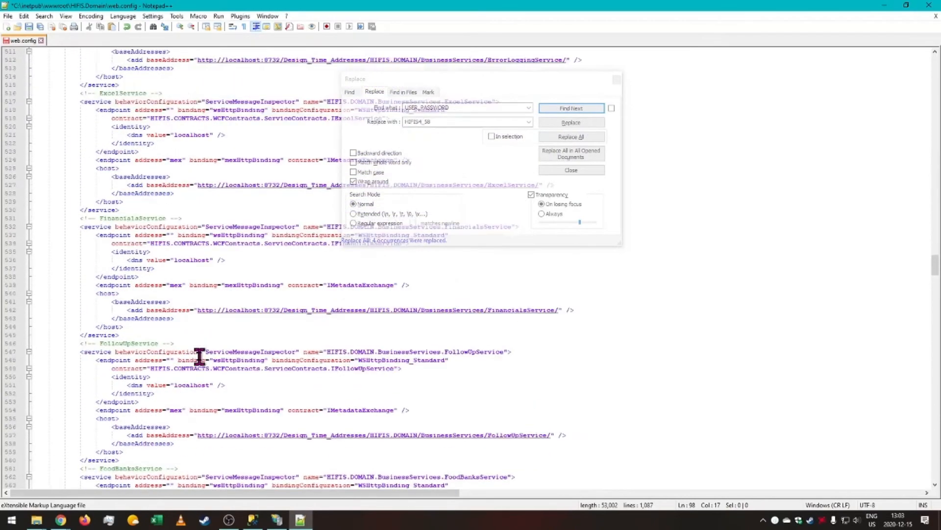
pyautogui.scroll(-20, 199, 357)
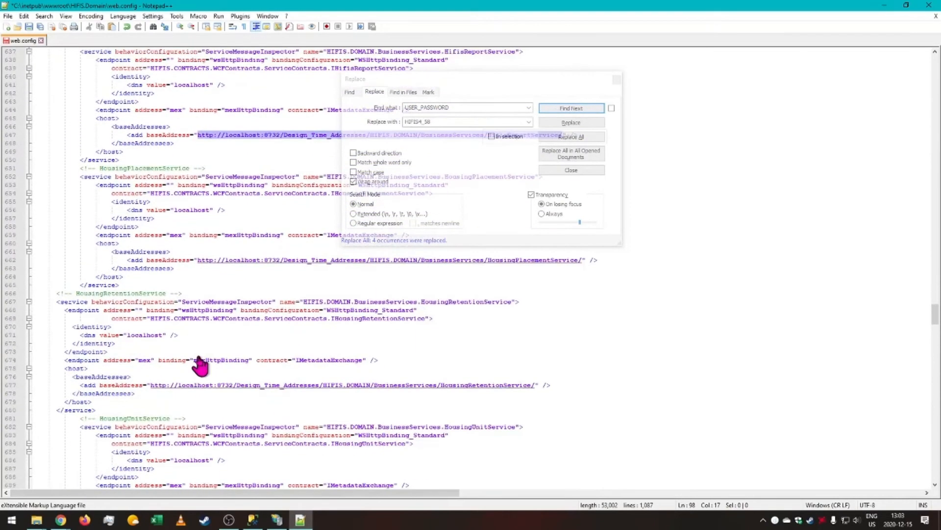
pyautogui.scroll(-20, 199, 361)
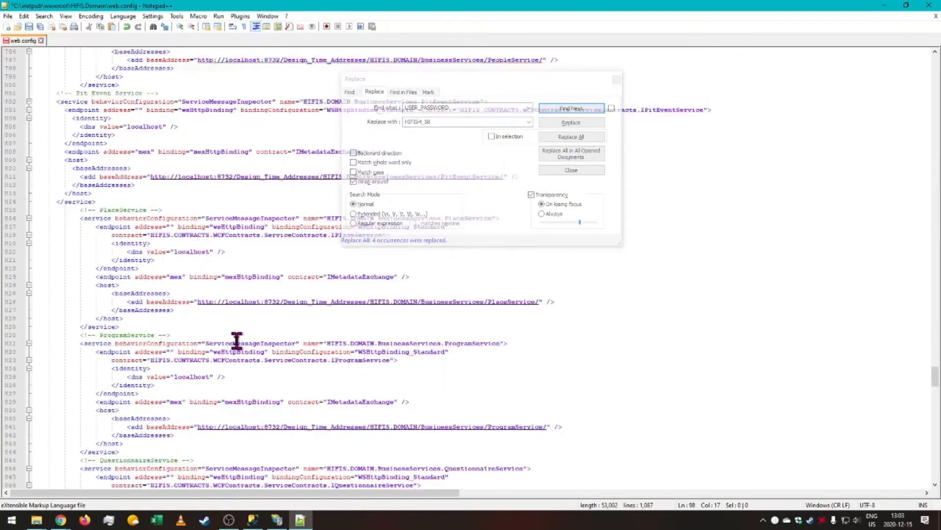
pyautogui.scroll(-20, 237, 340)
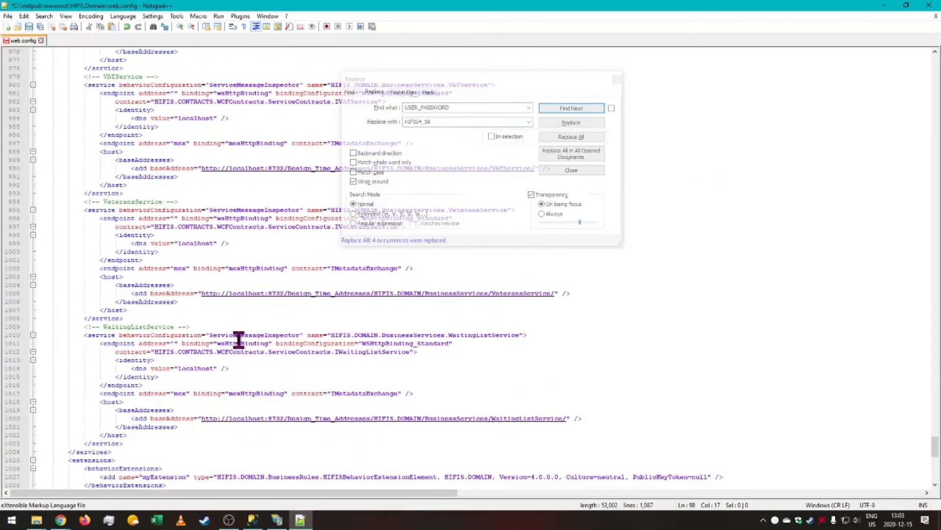
pyautogui.scroll(-2, 239, 339)
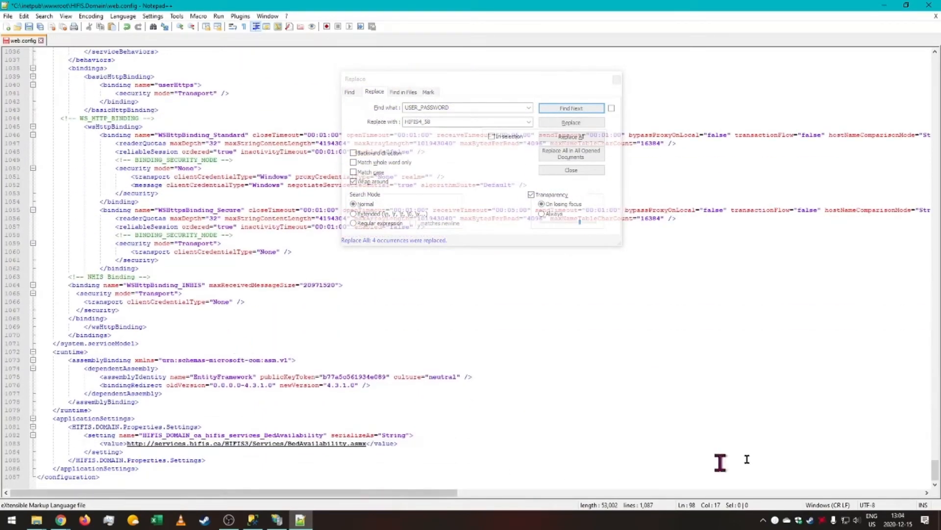
pyautogui.moveTo(935, 471); pyautogui.dragTo(935, 65)
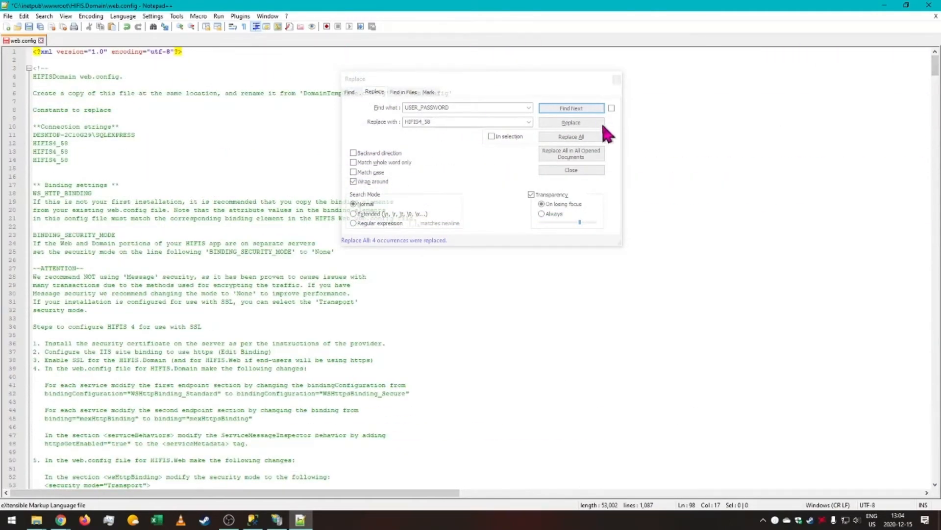
# Close the Replace dialog and save the web.config, relaunching the editor in Administrator mode.
pyautogui.click(616, 79)
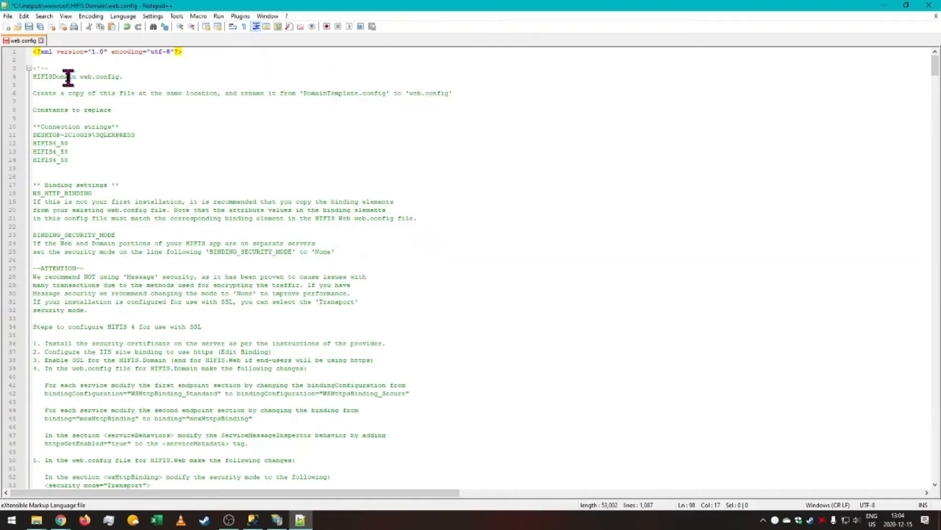
pyautogui.click(28, 27)
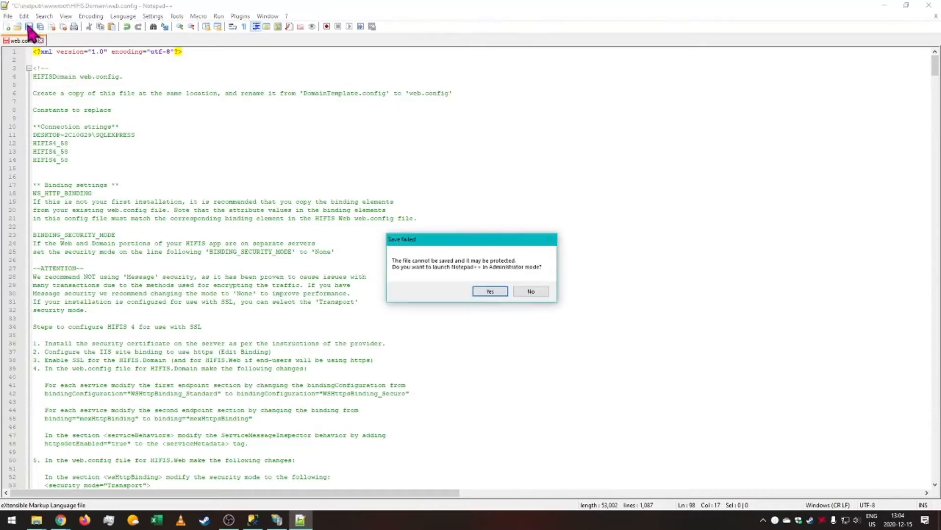
pyautogui.click(490, 291)
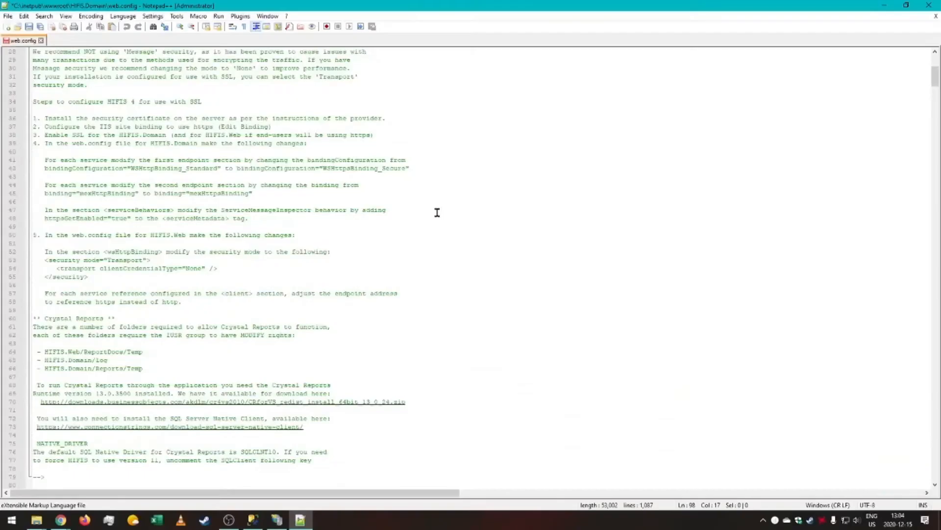
pyautogui.scroll(-10, 437, 212)
pyautogui.scroll(18, 523, 332)
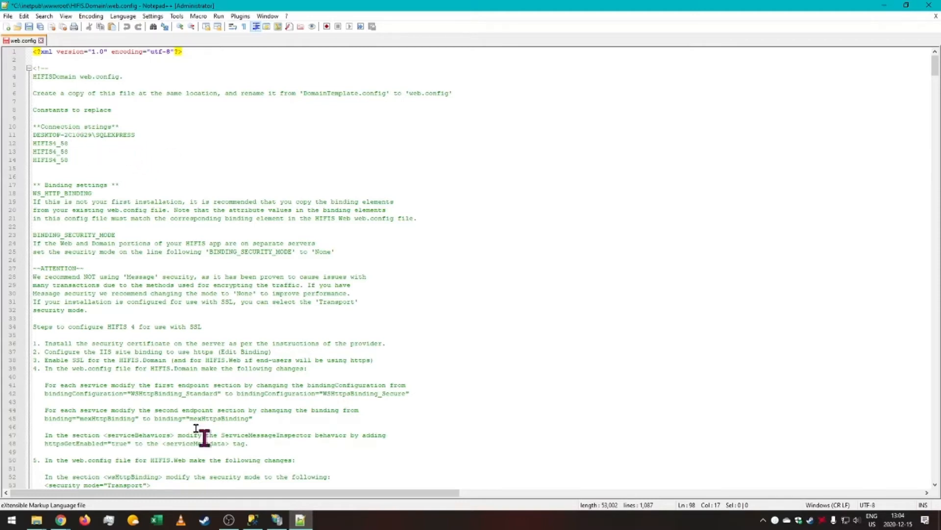
# Switch to File Explorer and open the HIFIS.Web folder under wwwroot.
pyautogui.click(36, 520)
pyautogui.click(130, 488)
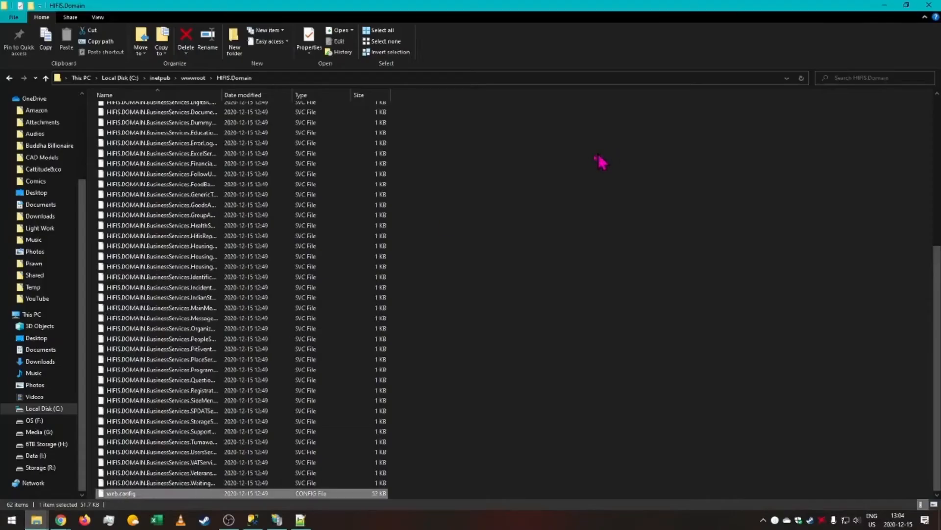
pyautogui.click(11, 79)
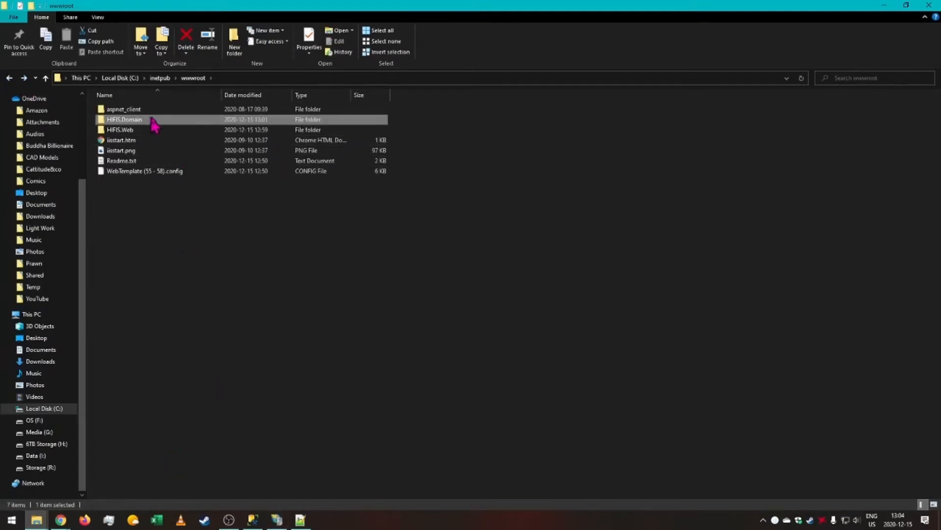
pyautogui.click(138, 131)
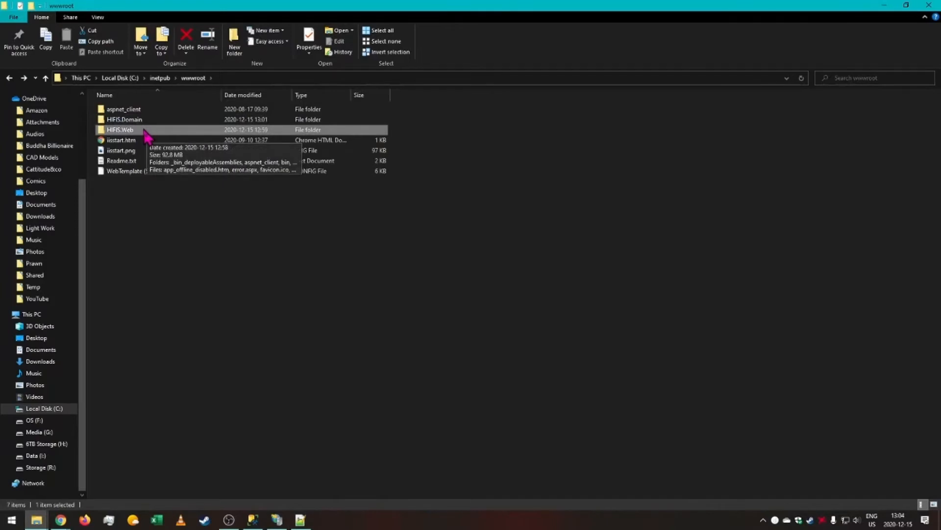
pyautogui.doubleClick(142, 130)
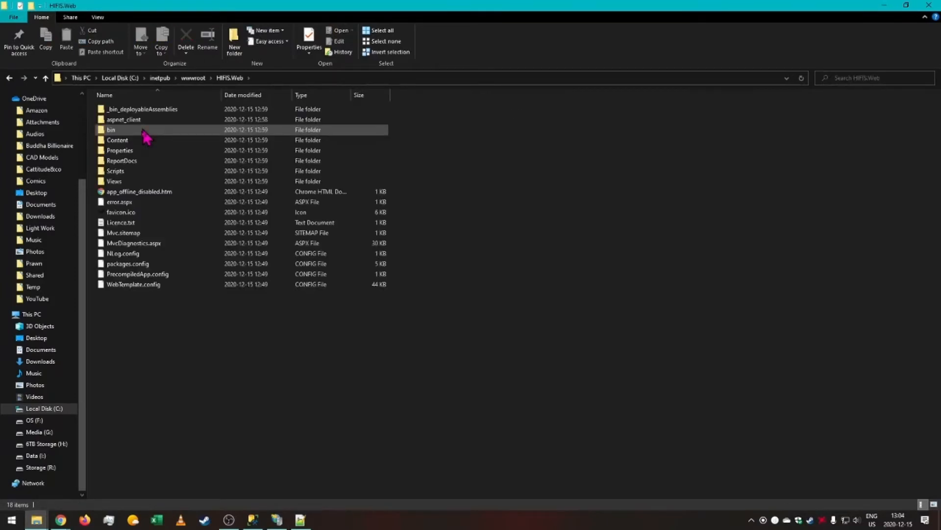
# Duplicate WebTemplate.config inside the HIFIS.Web folder.
pyautogui.rightClick(157, 285)
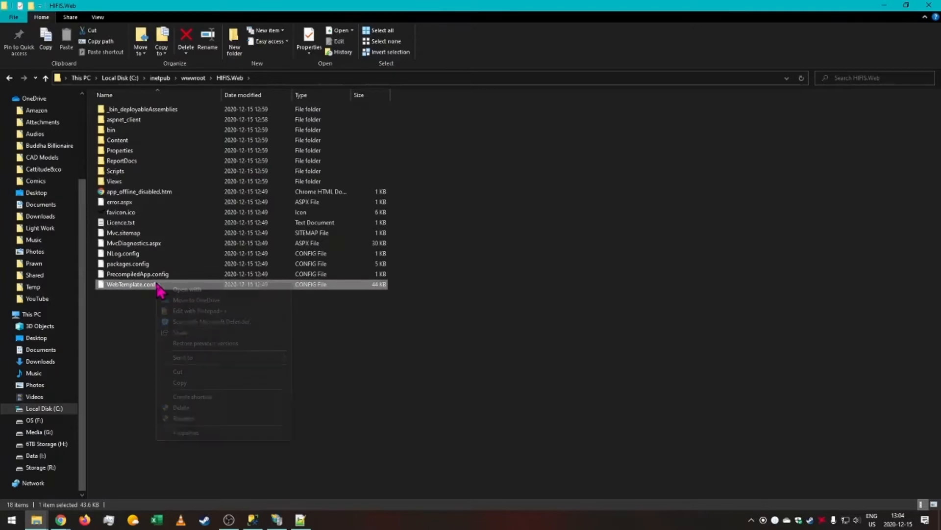
pyautogui.click(195, 382)
pyautogui.click(257, 390)
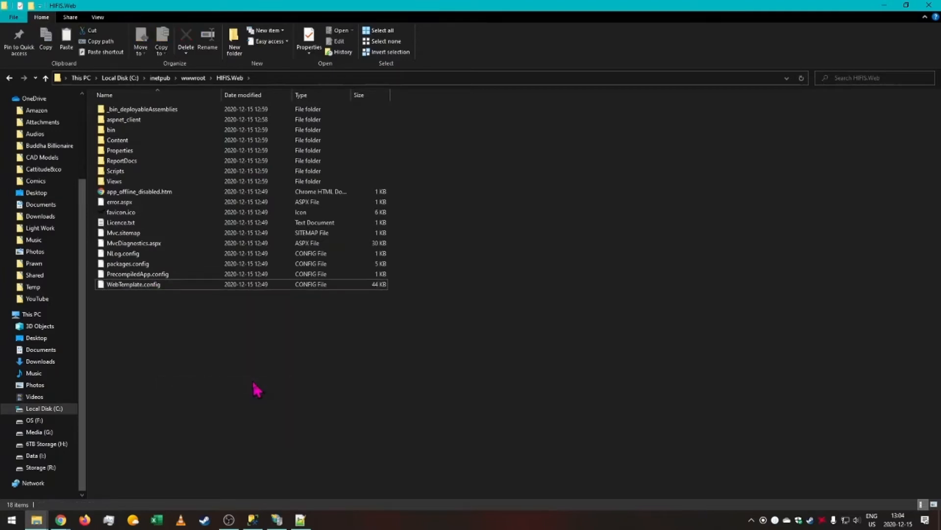
pyautogui.hotkey('ctrl', 'v')
pyautogui.click(384, 191)
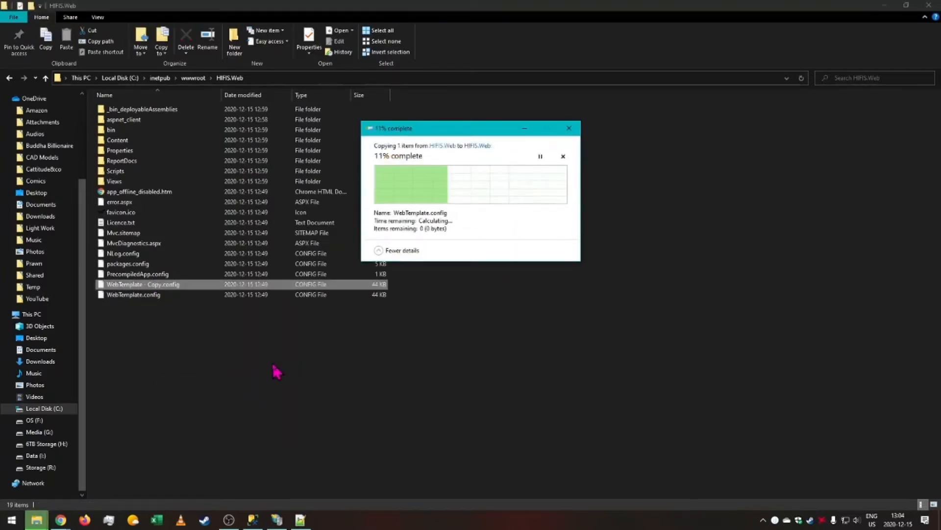
# Rename the WebTemplate copy as web.config.
pyautogui.rightClick(135, 285)
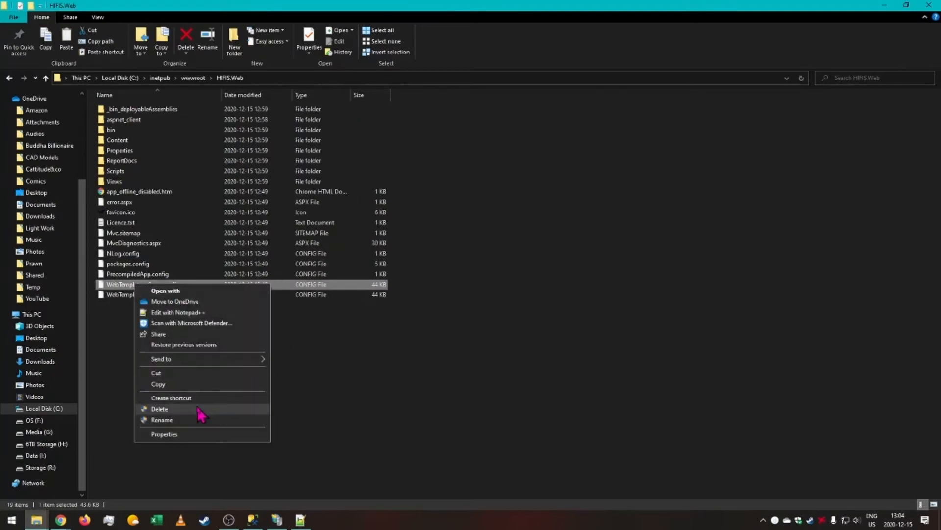
pyautogui.click(194, 420)
pyautogui.write('web.config')
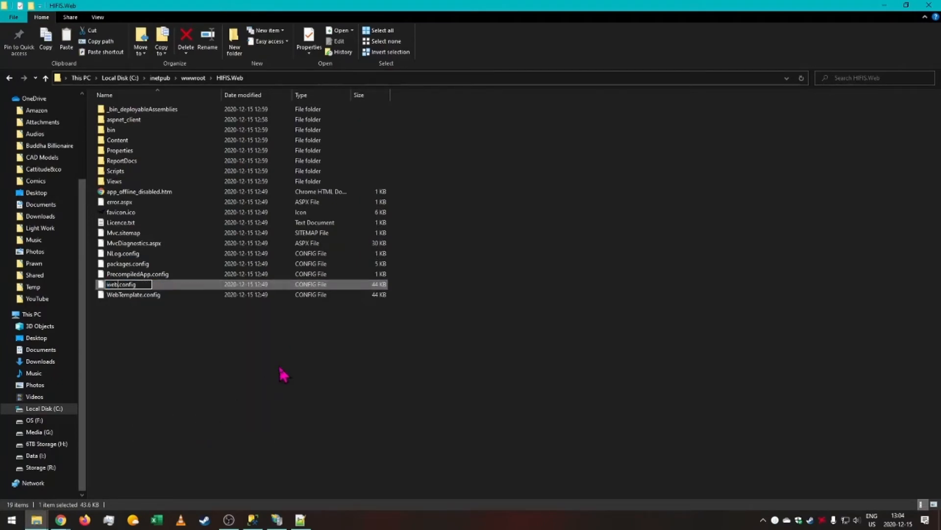
pyautogui.press('Return')
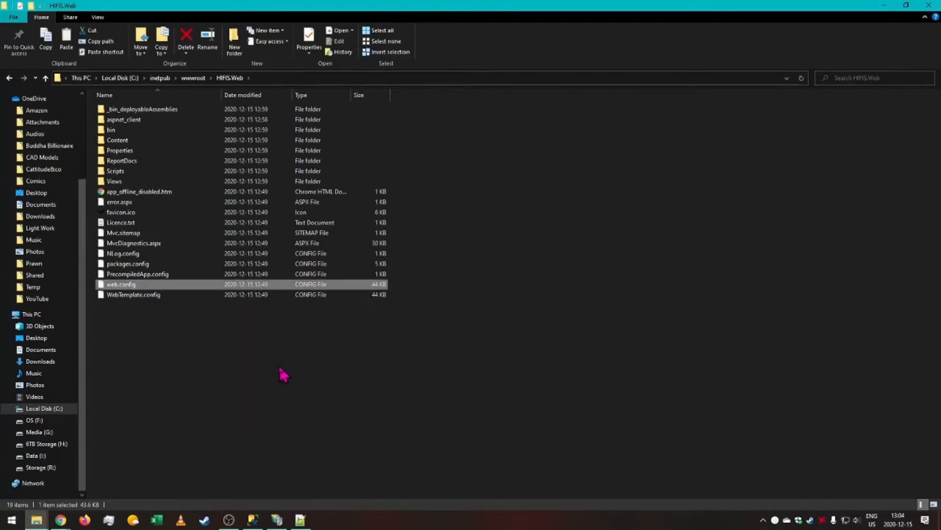
# Open the new web.config in Notepad++ and review the constants listed for replacement.
pyautogui.rightClick(174, 285)
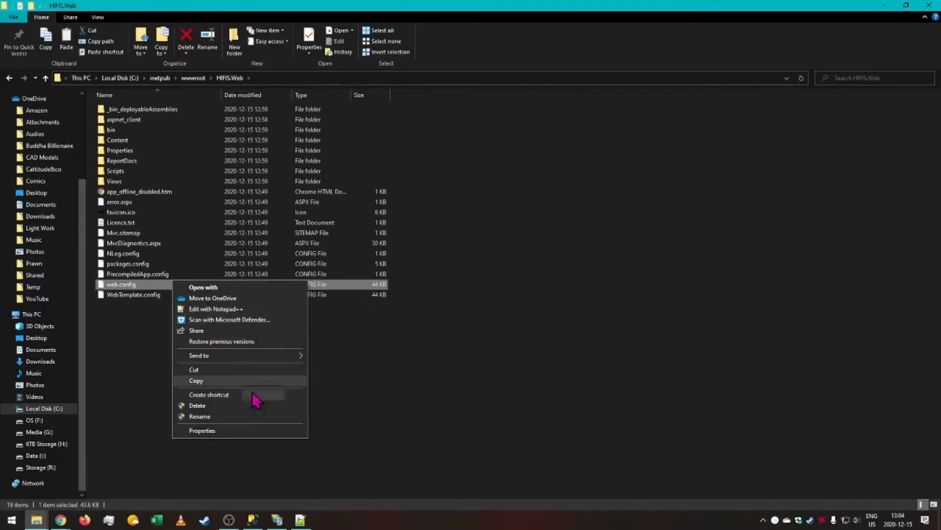
pyautogui.click(229, 310)
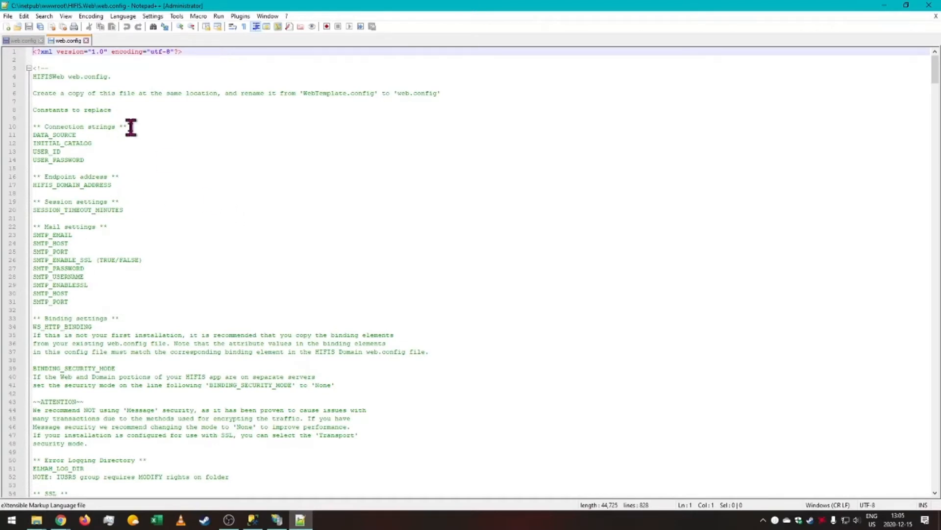
pyautogui.moveTo(112, 158); pyautogui.dragTo(2, 135)
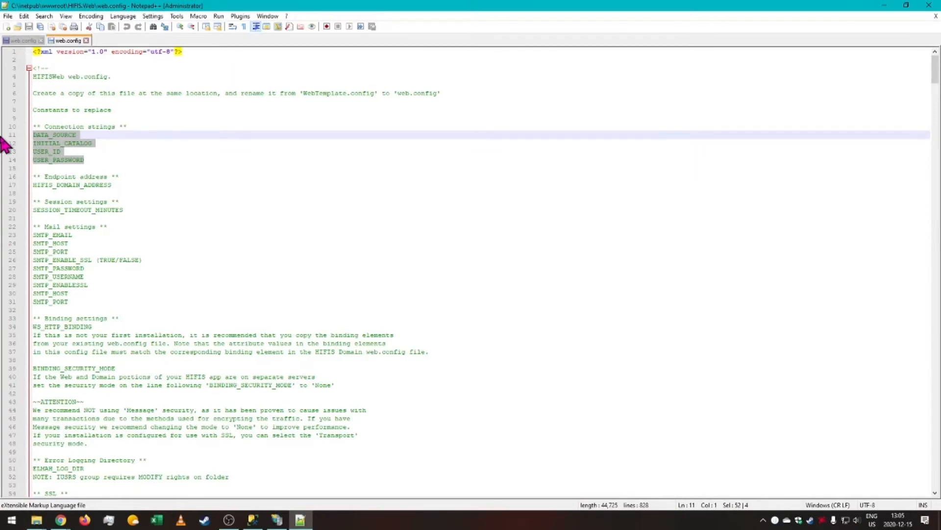
pyautogui.moveTo(134, 185); pyautogui.dragTo(2, 185)
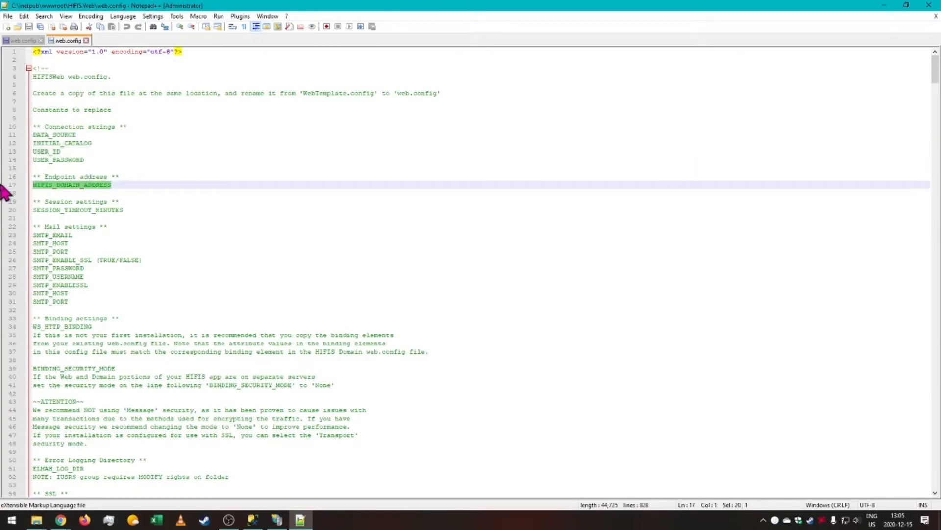
pyautogui.moveTo(157, 209); pyautogui.dragTo(3, 212)
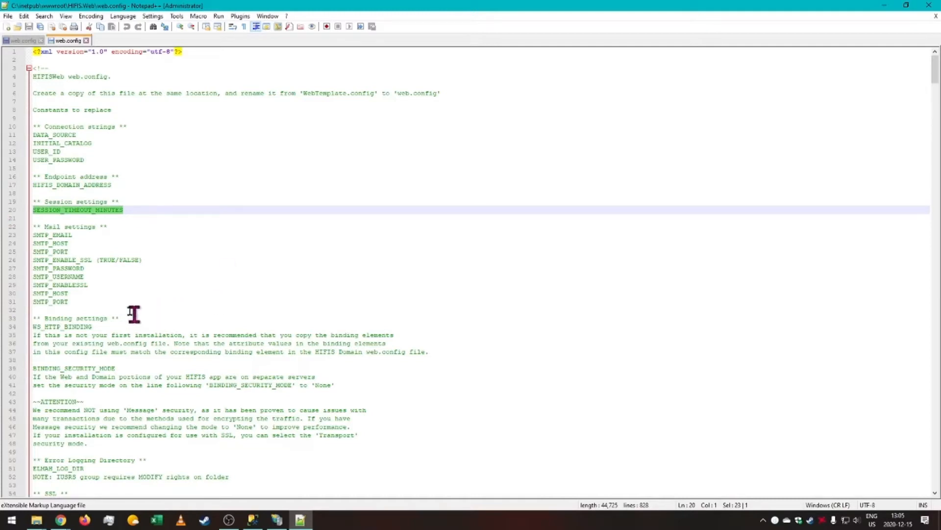
pyautogui.moveTo(123, 303); pyautogui.dragTo(27, 239)
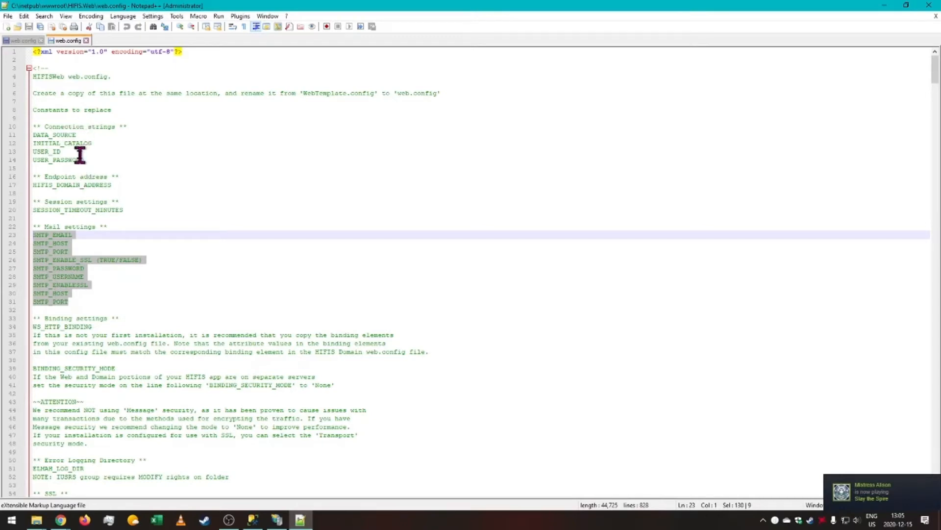
pyautogui.moveTo(85, 160); pyautogui.dragTo(12, 134)
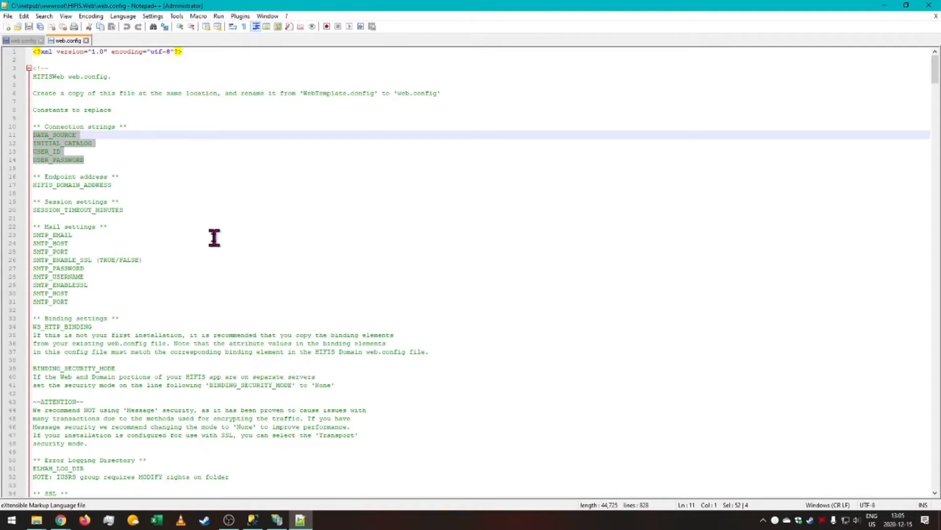
# Replace all DATA_SOURCE occurrences with DESKTOP-2C10G29\SQLEXPRESS.
pyautogui.moveTo(77, 135); pyautogui.dragTo(25, 132)
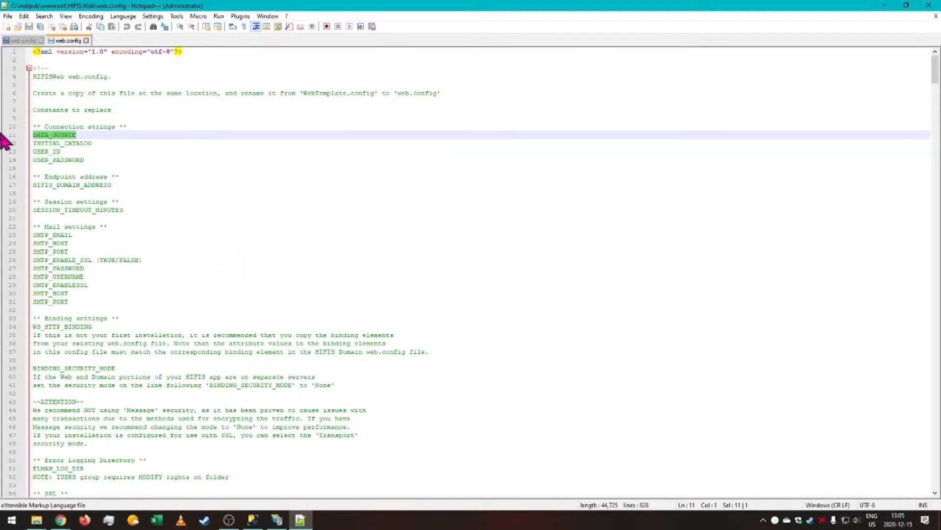
pyautogui.hotkey('ctrl', 'f')
pyautogui.click(375, 93)
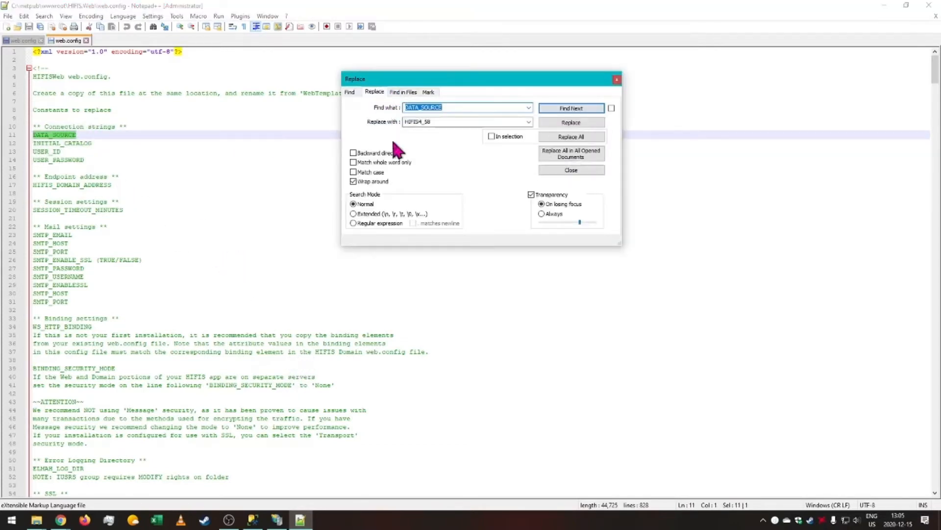
pyautogui.click(529, 122)
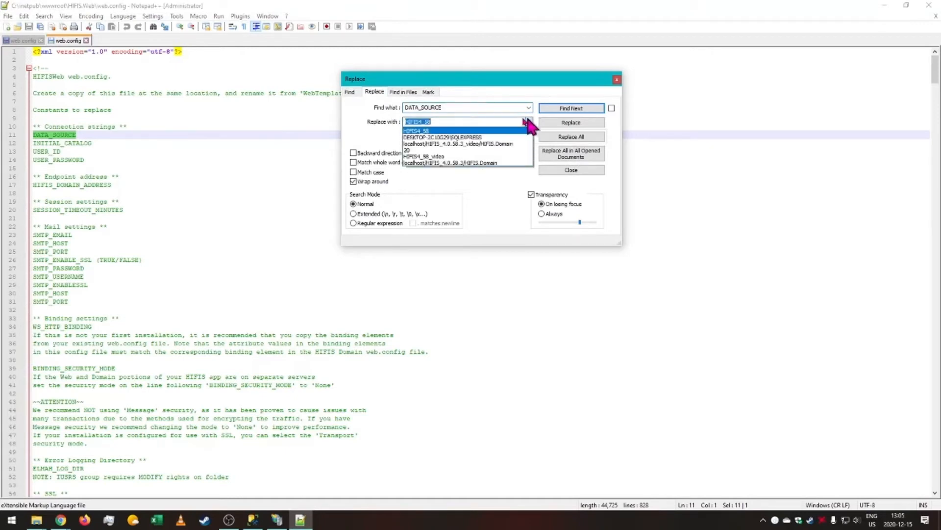
pyautogui.click(481, 136)
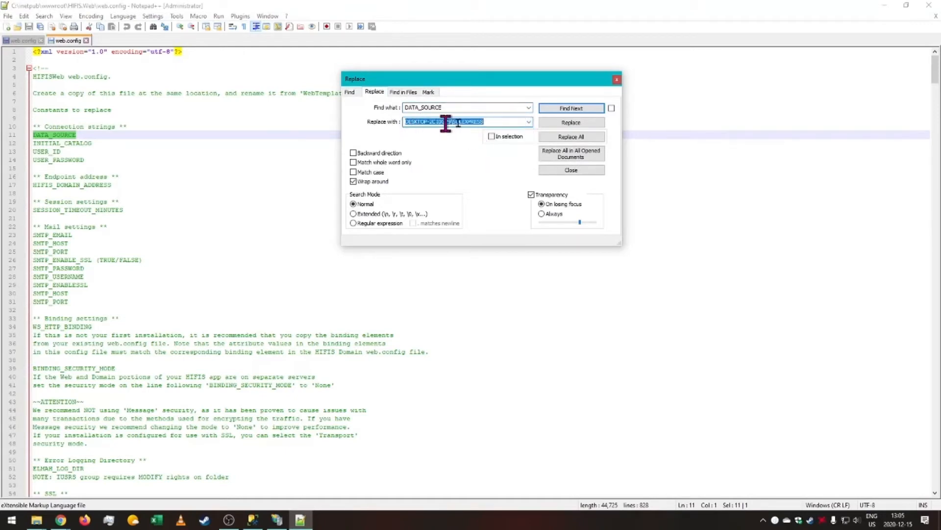
pyautogui.click(584, 138)
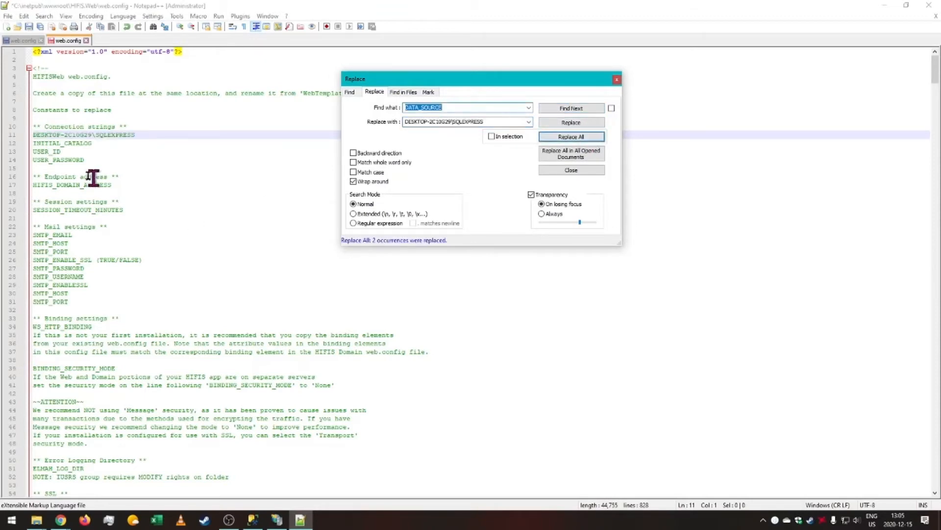
# Replace all INITIAL_CATALOG occurrences with HIFIS4_58.
pyautogui.click(529, 108)
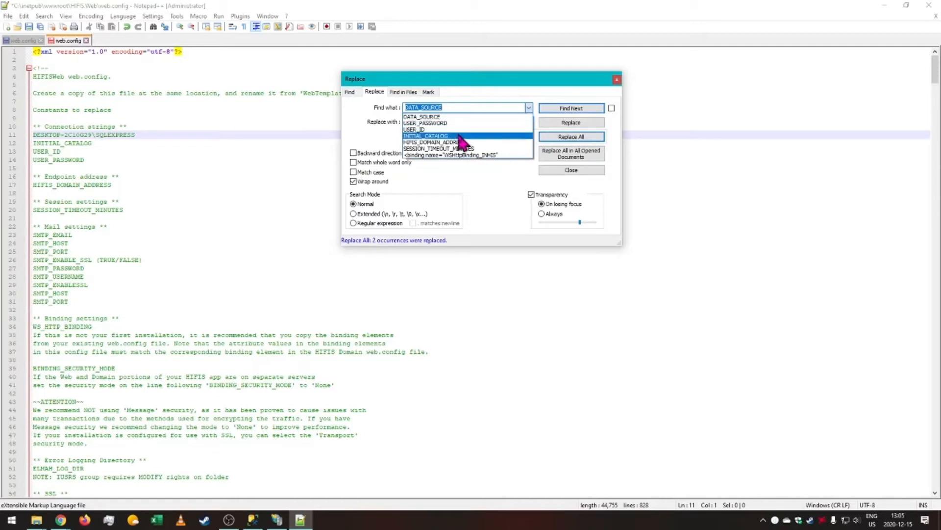
pyautogui.click(495, 135)
pyautogui.click(529, 122)
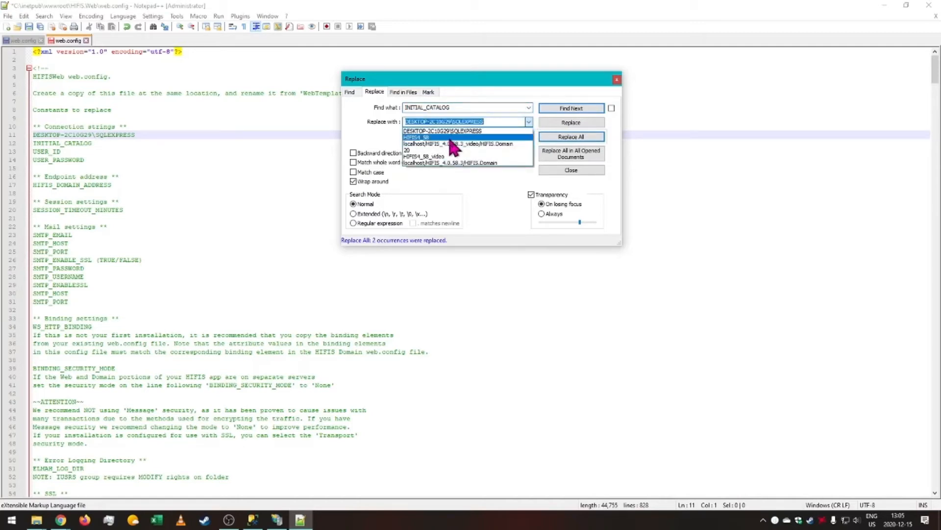
pyautogui.click(448, 147)
pyautogui.click(580, 138)
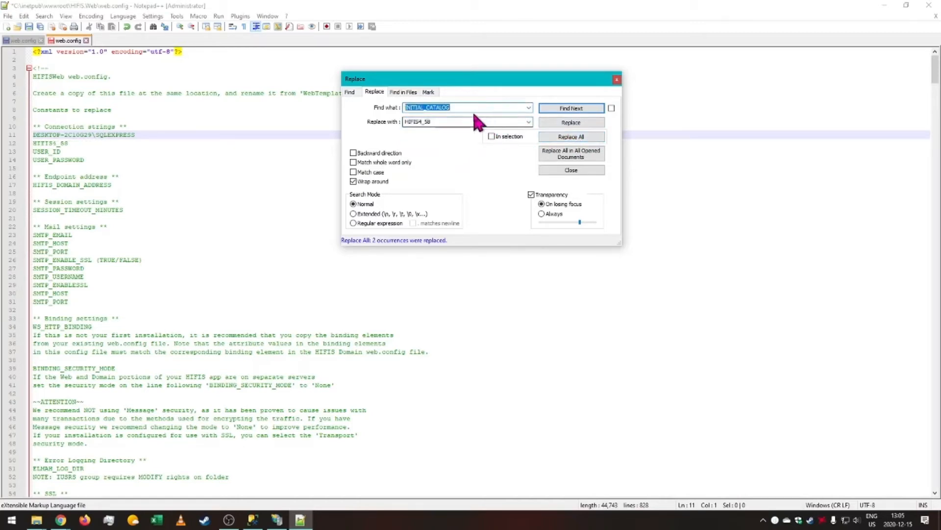
# Replace all USER_ID occurrences with HIFIS4_58.
pyautogui.click(529, 107)
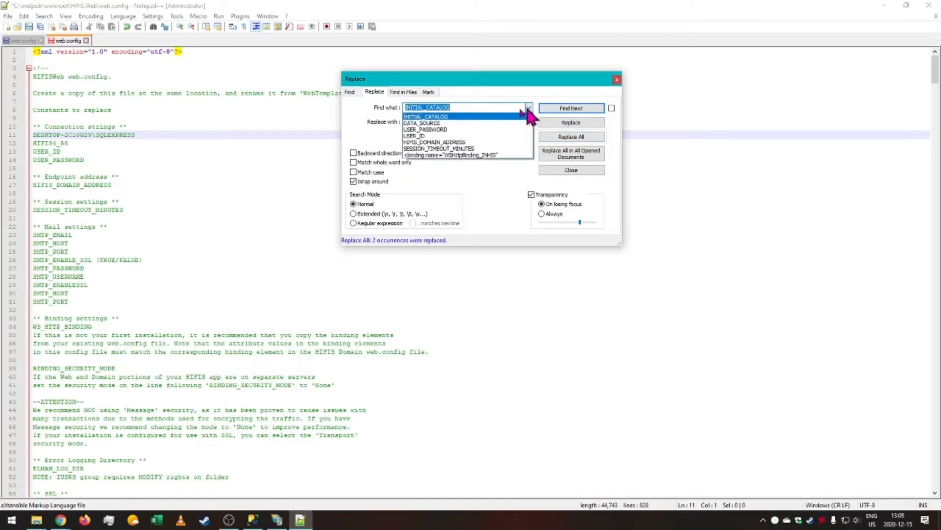
pyautogui.click(453, 135)
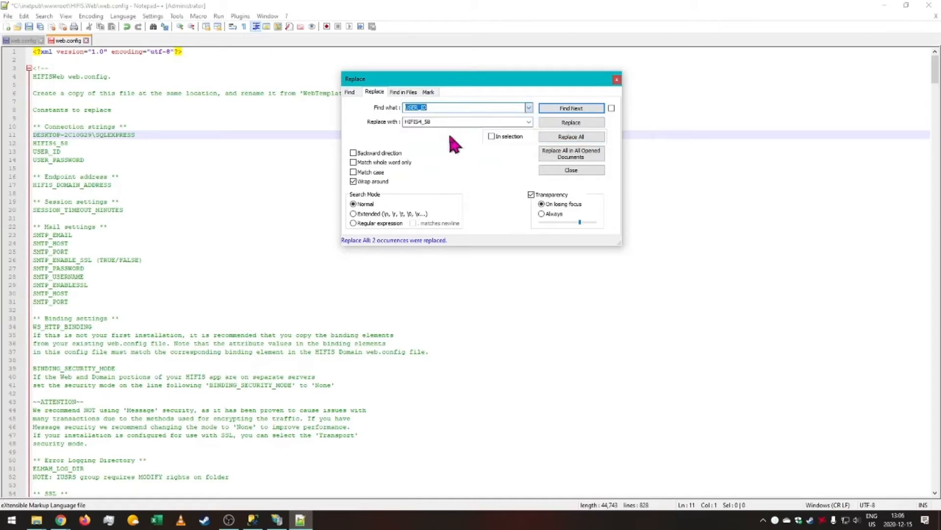
pyautogui.click(588, 136)
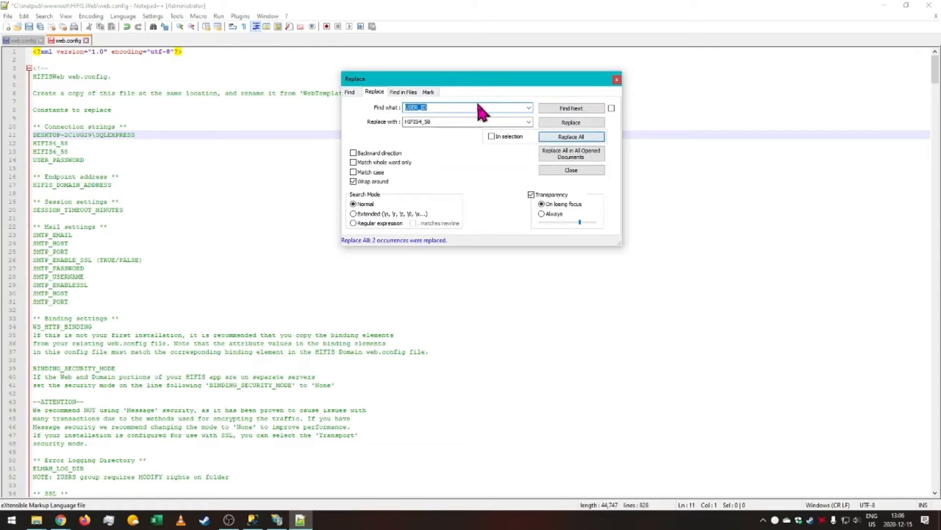
# Replace all USER_PASSWORD occurrences with the database user's password.
pyautogui.click(528, 107)
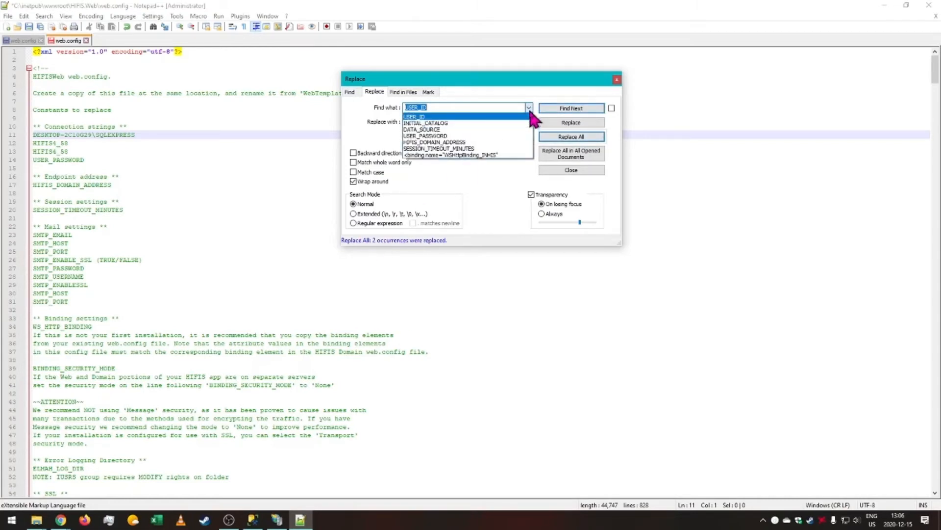
pyautogui.click(472, 137)
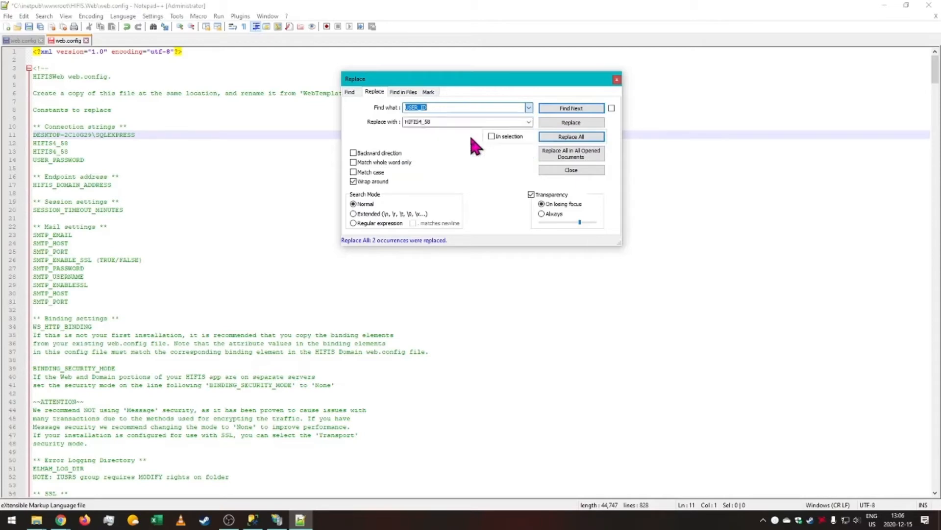
pyautogui.click(583, 137)
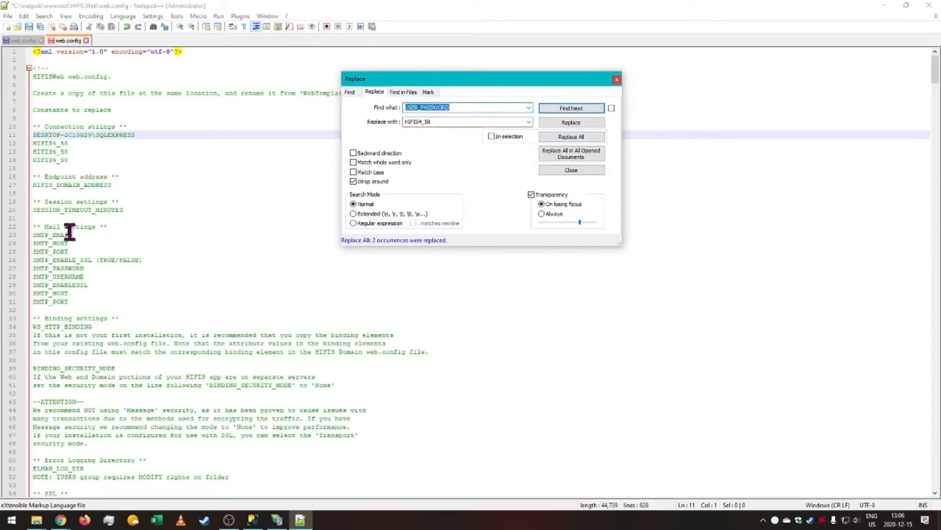
# Inspect the connection string near the end of the file to check the substituted values.
pyautogui.moveTo(935, 76); pyautogui.dragTo(934, 470)
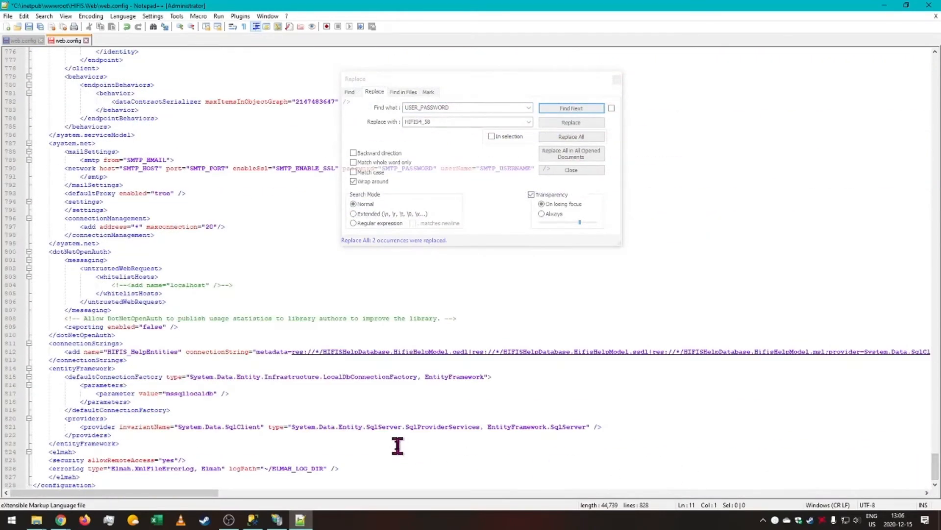
pyautogui.moveTo(185, 492); pyautogui.dragTo(387, 505)
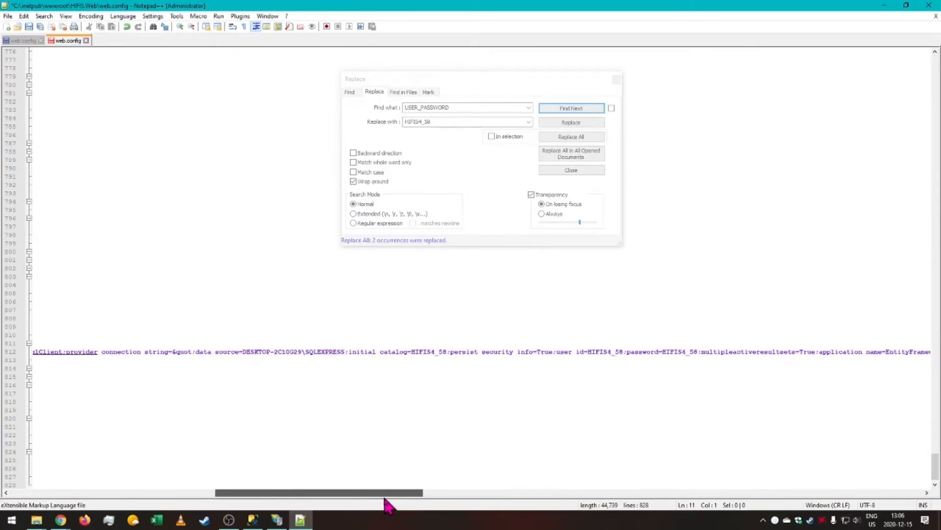
pyautogui.moveTo(244, 351); pyautogui.dragTo(451, 352)
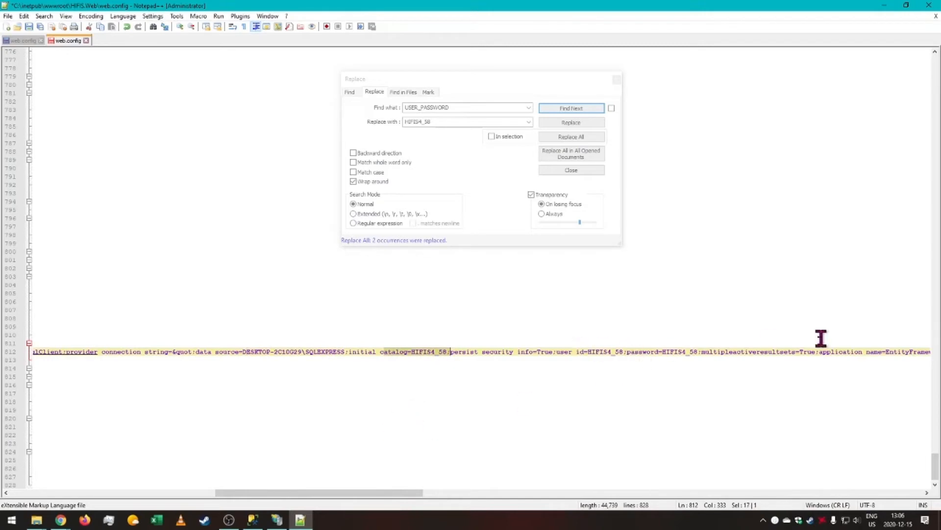
pyautogui.moveTo(412, 500); pyautogui.dragTo(194, 500)
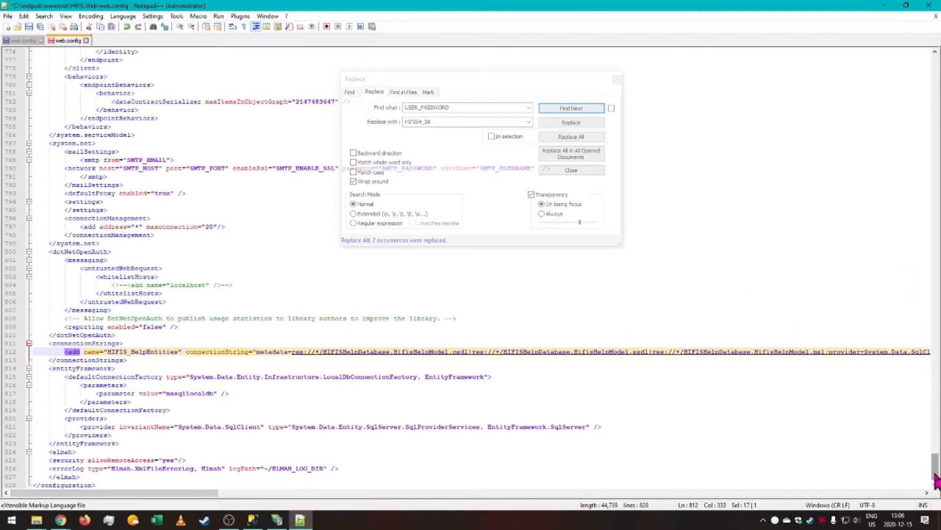
pyautogui.moveTo(935, 474); pyautogui.dragTo(933, 52)
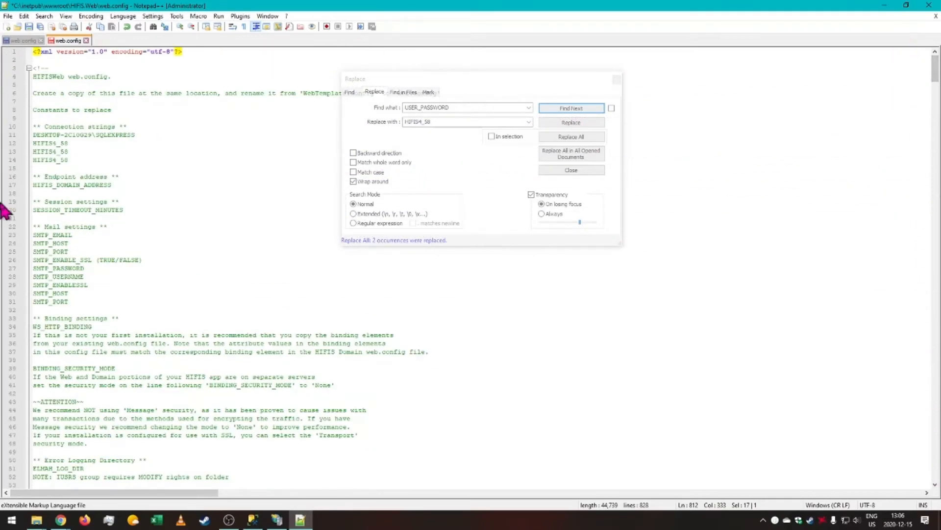
# Replace all SESSION_TIMEOUT_MINUTES occurrences with 20.
pyautogui.moveTo(143, 181); pyautogui.dragTo(3, 186)
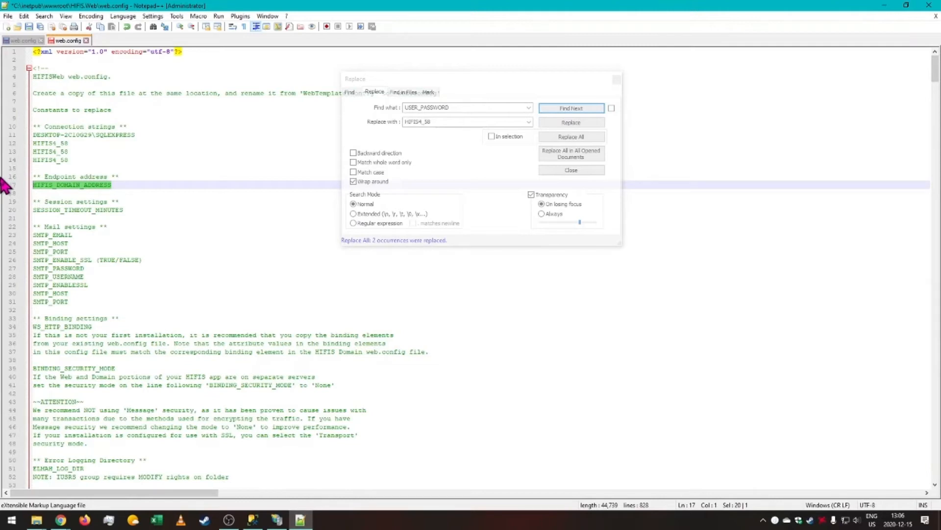
pyautogui.click(456, 79)
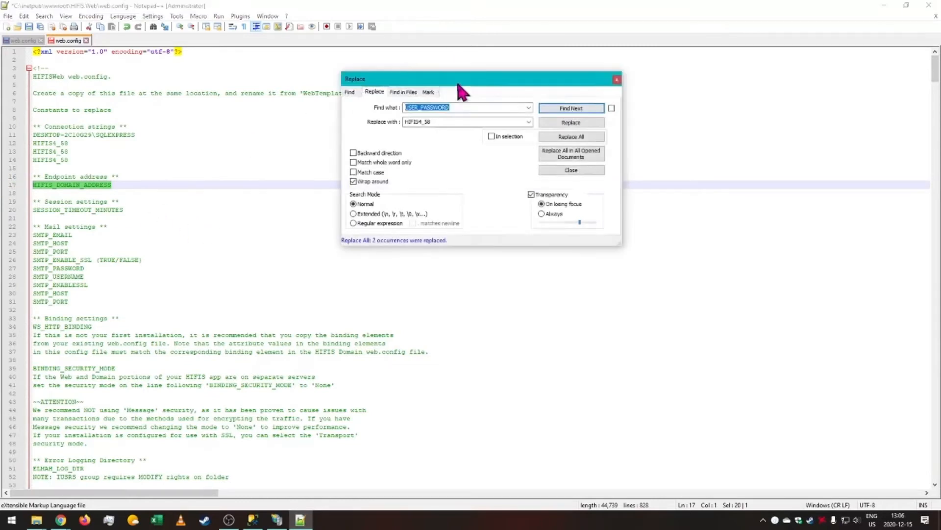
pyautogui.moveTo(456, 80); pyautogui.dragTo(317, 99)
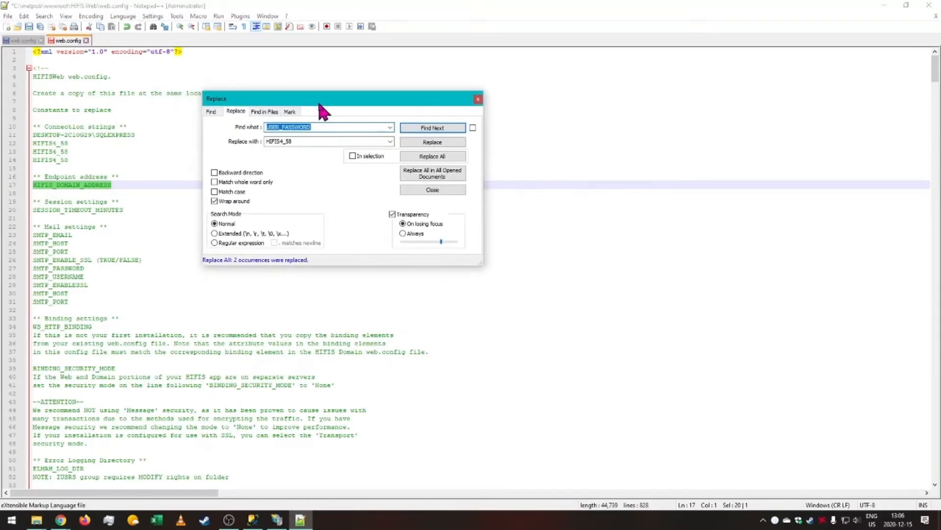
pyautogui.doubleClick(135, 210)
pyautogui.hotkey('ctrl', 'c')
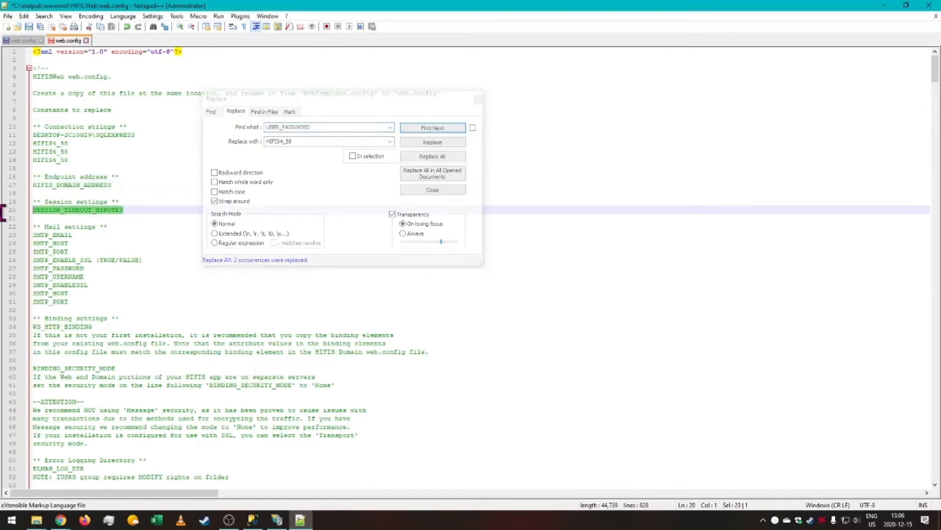
pyautogui.click(353, 128)
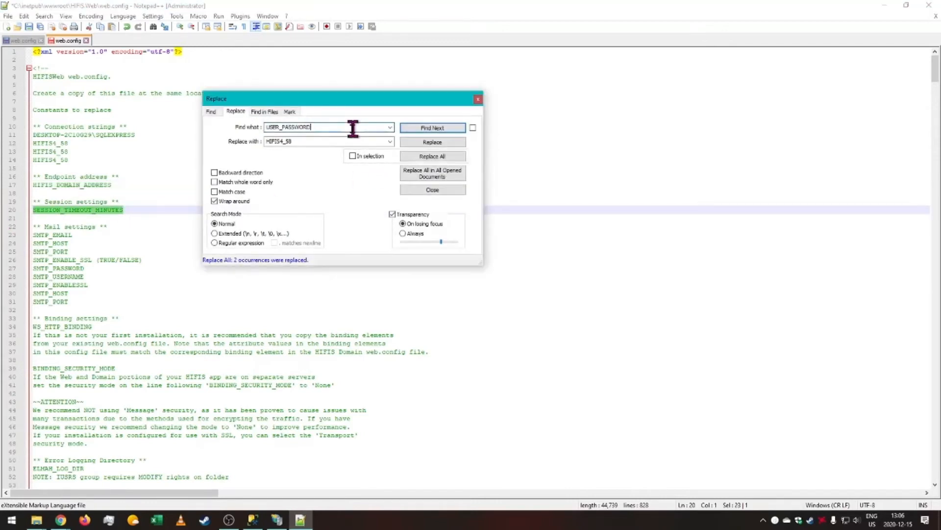
pyautogui.doubleClick(353, 128)
pyautogui.hotkey('ctrl', 'v')
pyautogui.press('Tab')
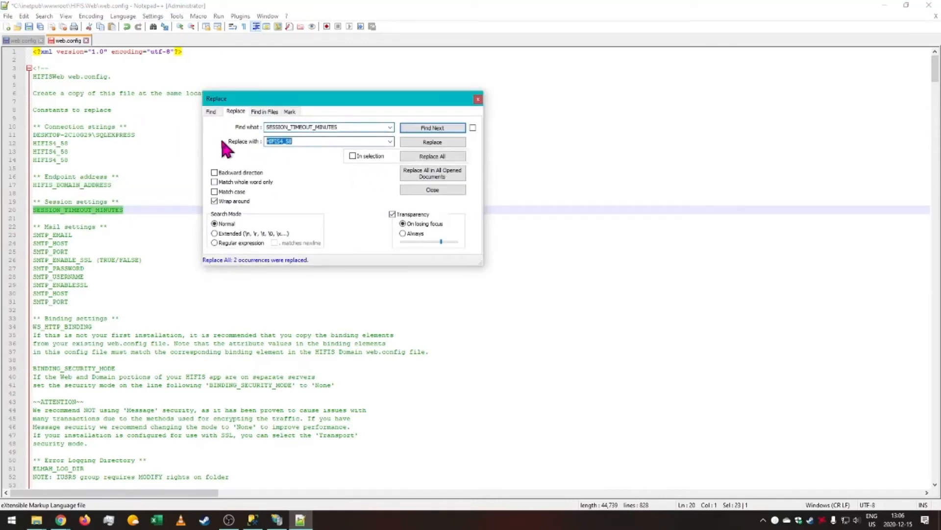
pyautogui.write('20')
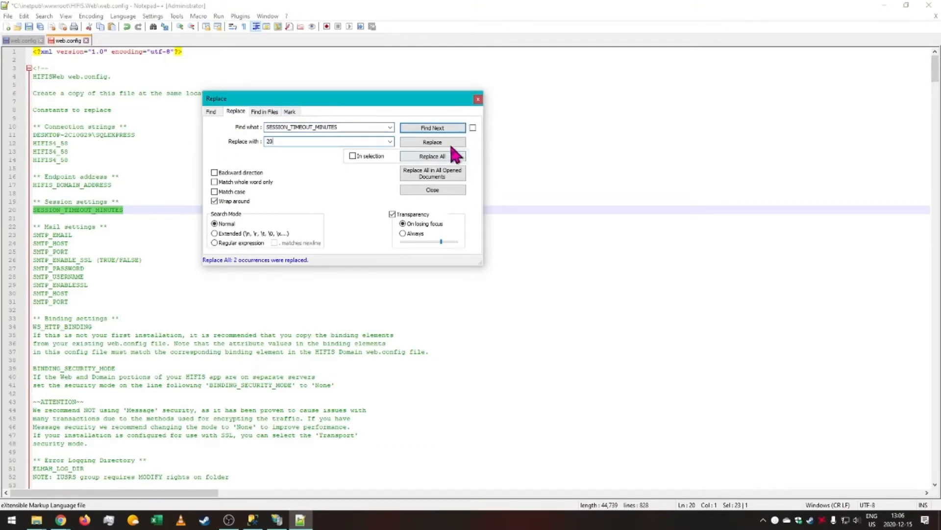
pyautogui.click(438, 157)
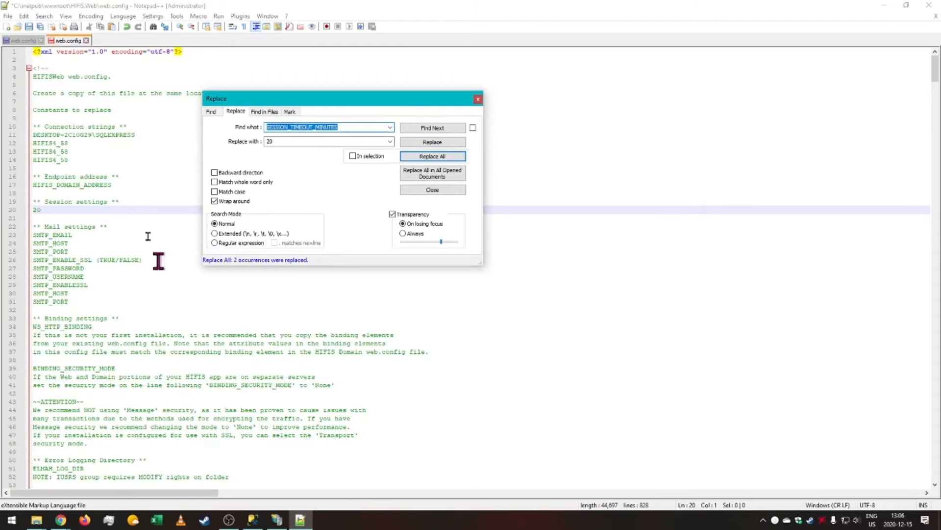
# Switch to IIS Manager and refresh the Default Web Site.
pyautogui.moveTo(119, 185); pyautogui.dragTo(5, 186)
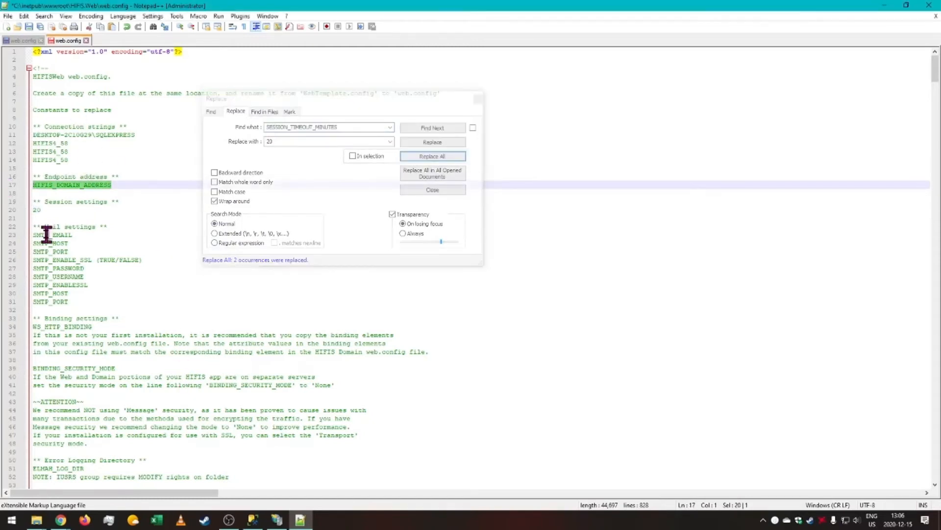
pyautogui.click(277, 519)
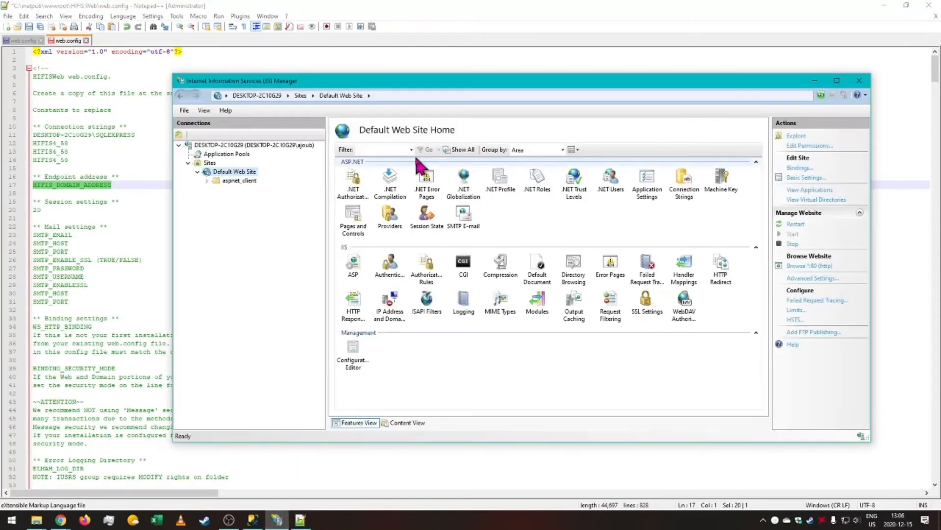
pyautogui.rightClick(232, 171)
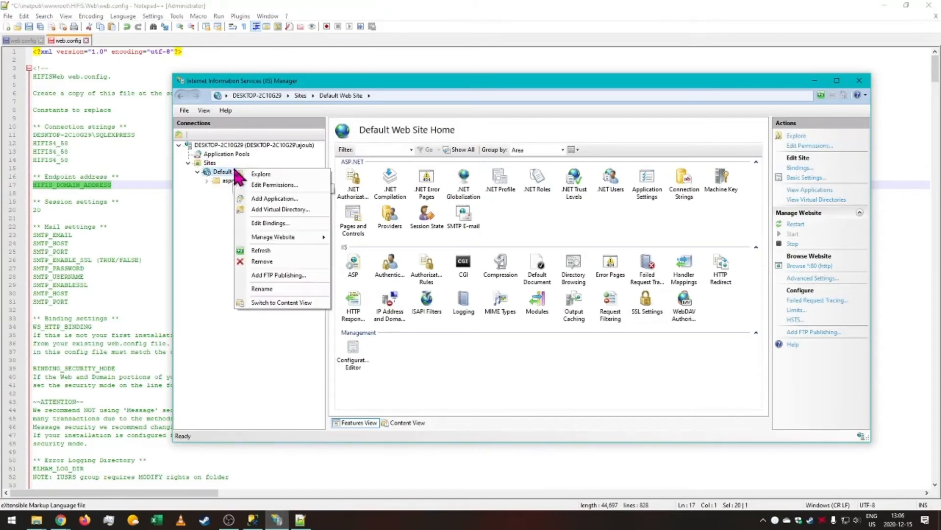
pyautogui.click(280, 250)
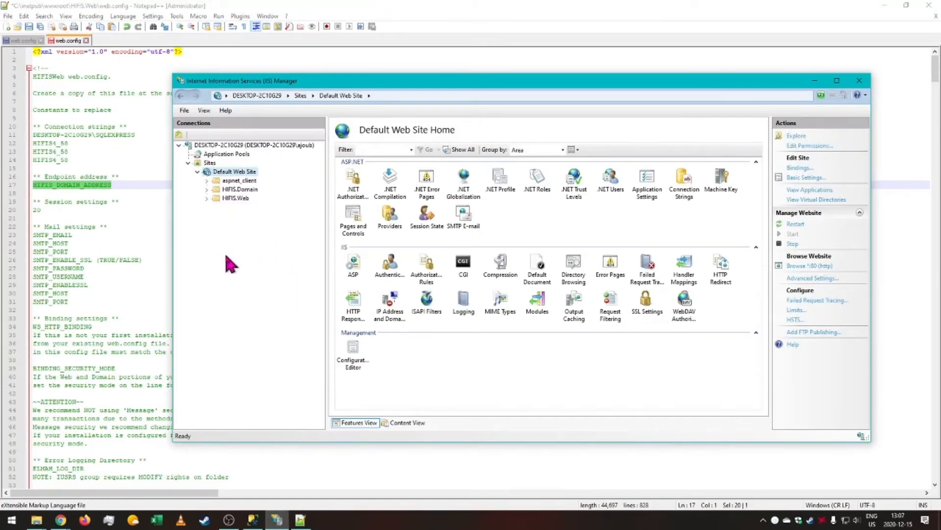
pyautogui.rightClick(235, 191)
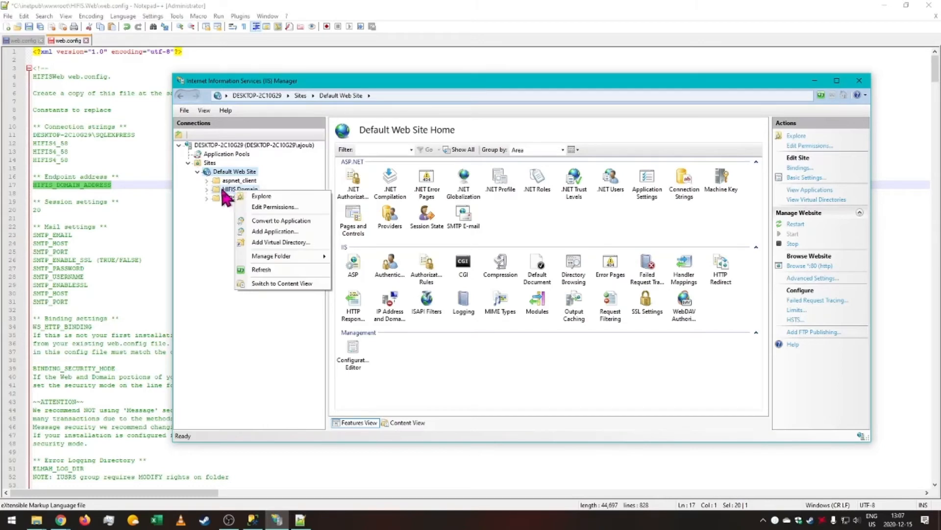
pyautogui.rightClick(223, 189)
pyautogui.click(210, 245)
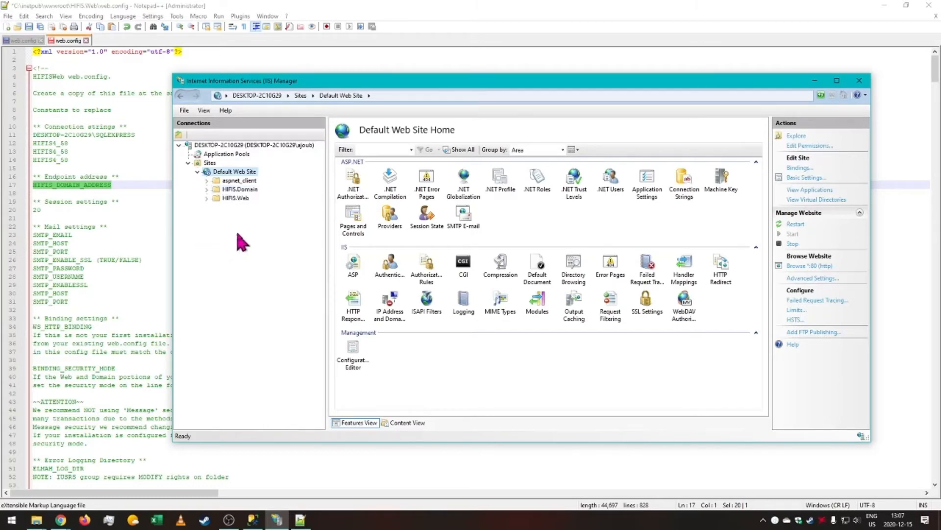
# Convert the HIFIS.Web folder to an application with the default alias and application pool.
pyautogui.rightClick(242, 203)
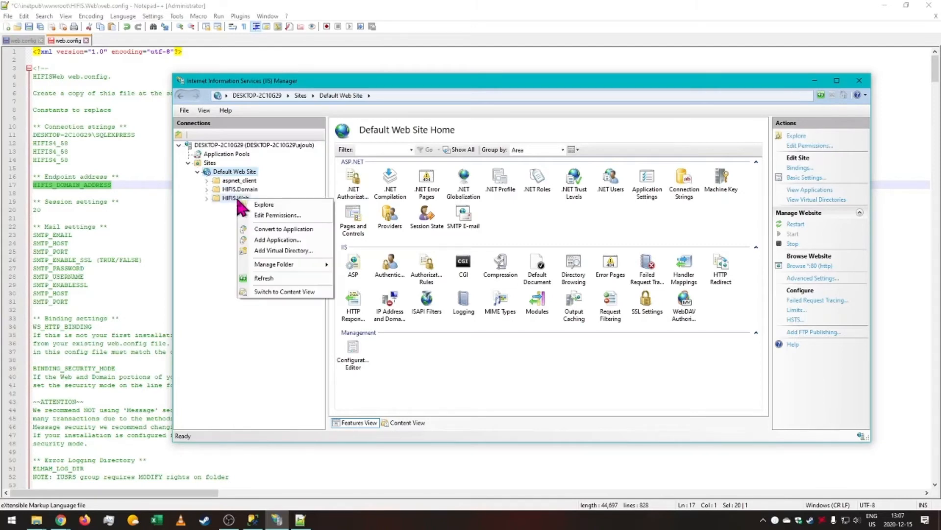
pyautogui.click(288, 229)
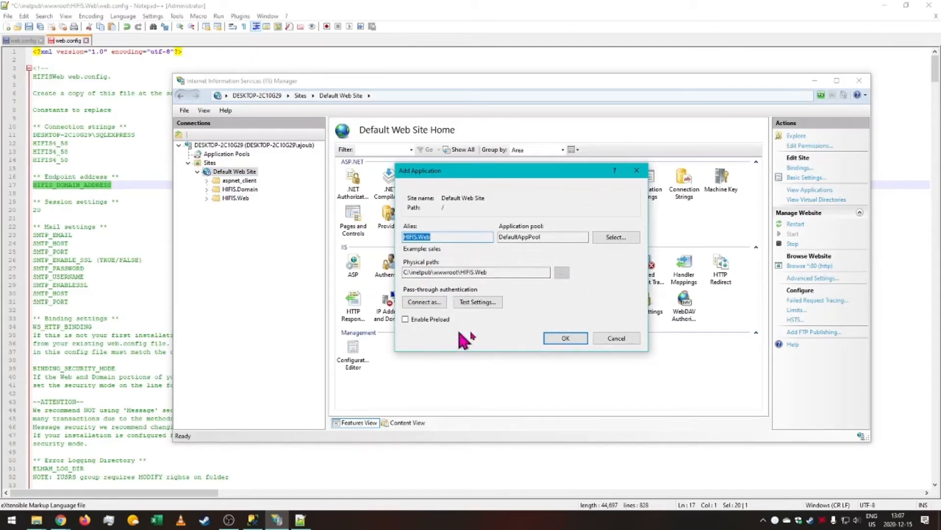
pyautogui.click(572, 340)
# Convert the HIFIS.Domain folder to an application with the default settings.
pyautogui.rightClick(235, 197)
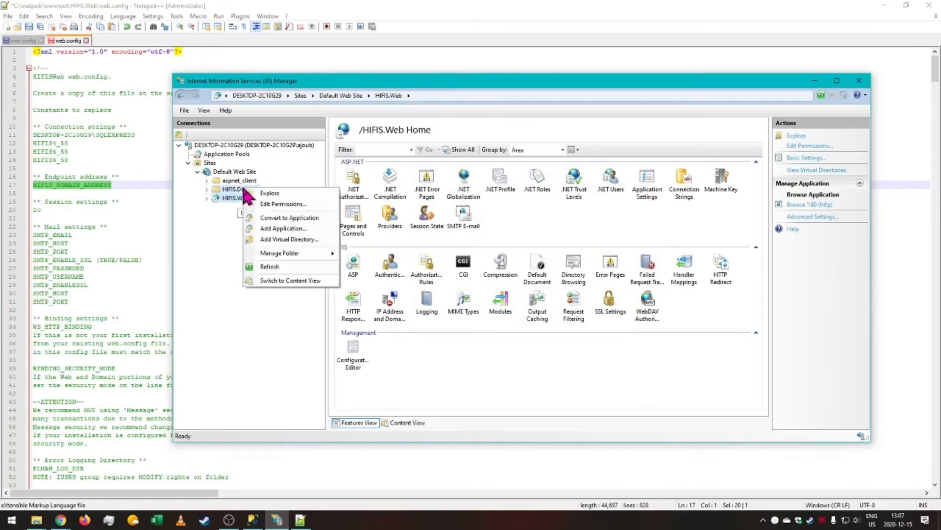
pyautogui.click(292, 218)
pyautogui.click(571, 340)
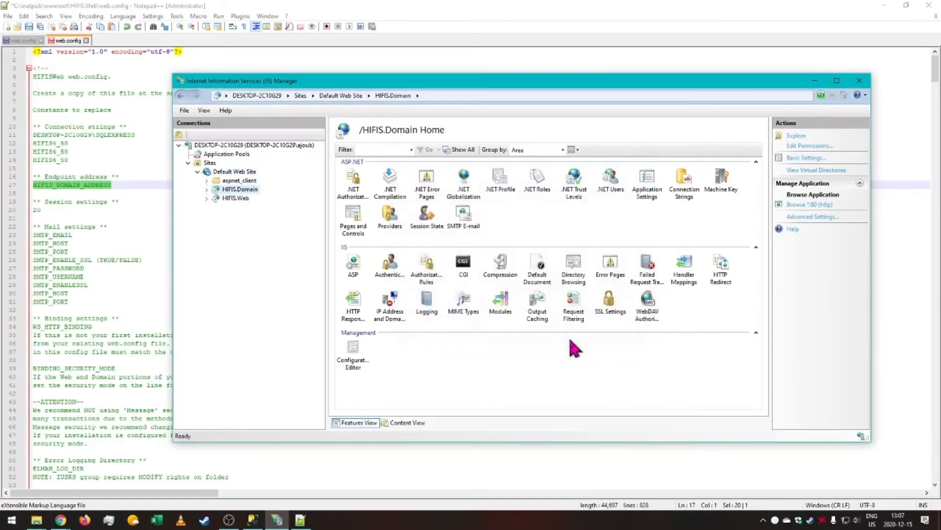
# Browse HIFIS.Domain's AddressService.svc file from the content view to test the service.
pyautogui.click(207, 189)
pyautogui.click(206, 216)
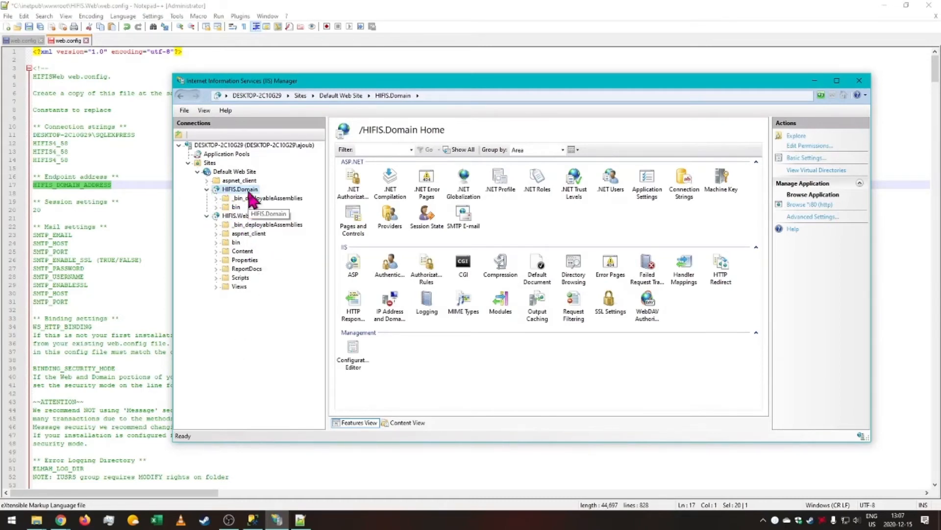
pyautogui.click(396, 423)
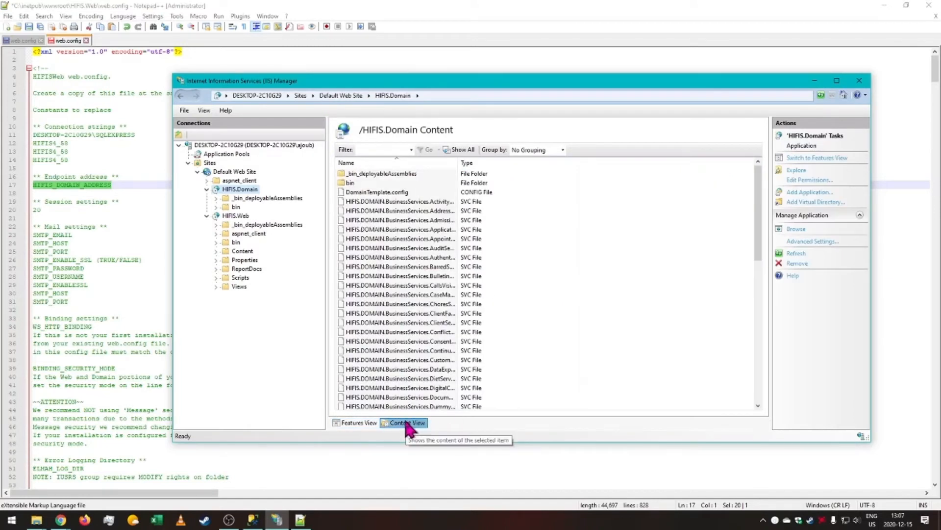
pyautogui.click(409, 210)
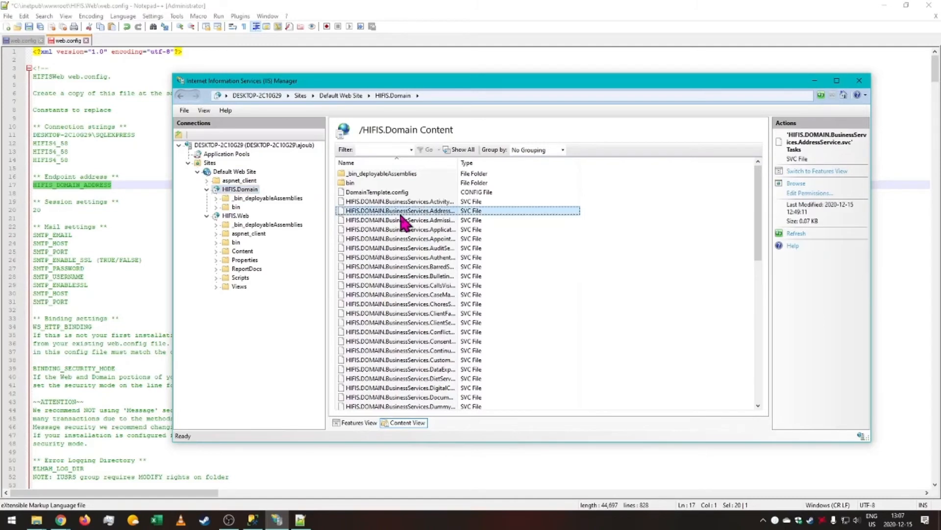
pyautogui.doubleClick(458, 163)
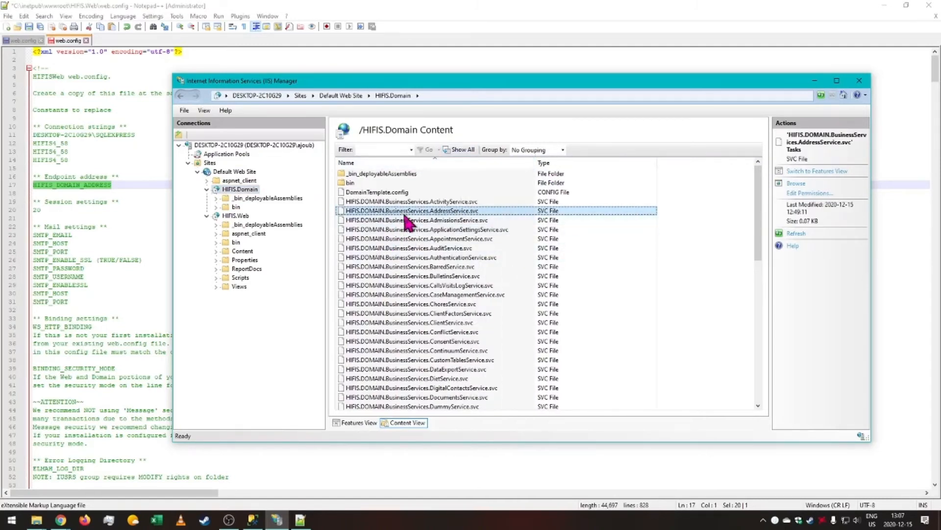
pyautogui.click(796, 184)
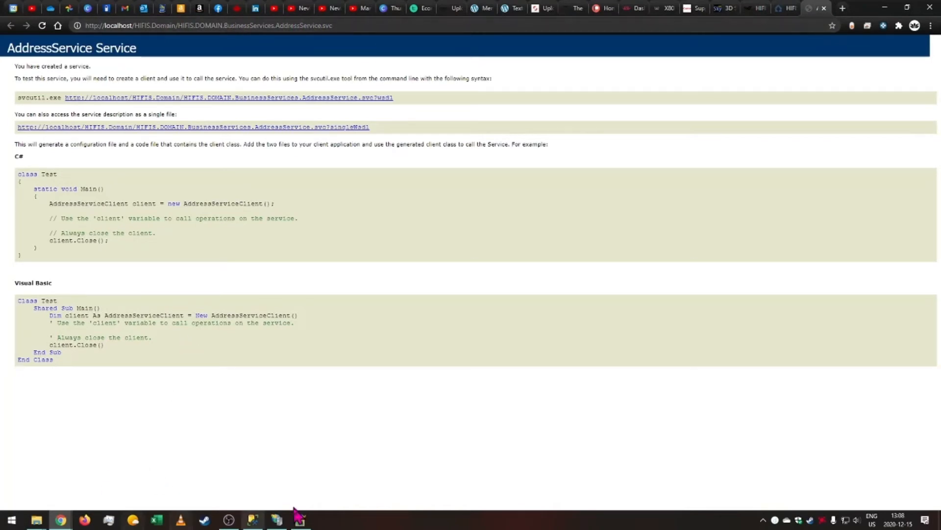
# Copy the localhost/HIFIS.Domain part of the service address and return to the web.config editor.
pyautogui.click(277, 520)
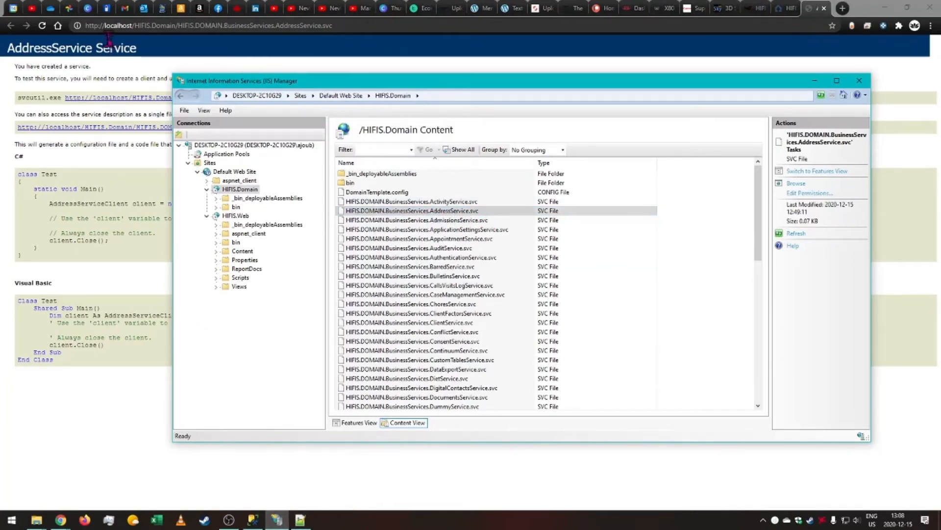
pyautogui.moveTo(104, 25); pyautogui.dragTo(175, 25)
pyautogui.hotkey('ctrl', 'c')
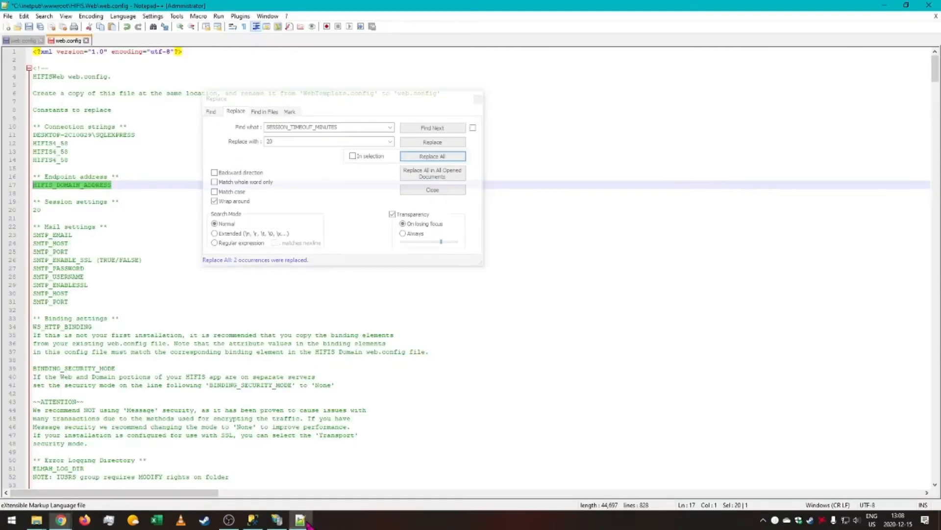
pyautogui.click(300, 520)
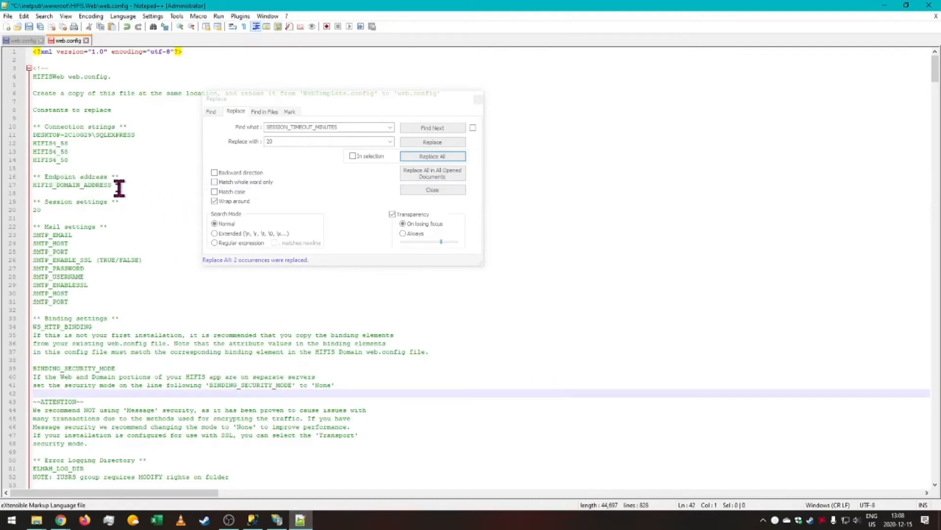
# Set the replacement text to the pasted localhost/HIFIS.Domain address.
pyautogui.moveTo(119, 184); pyautogui.dragTo(33, 186)
pyautogui.scroll(-9, 127, 200)
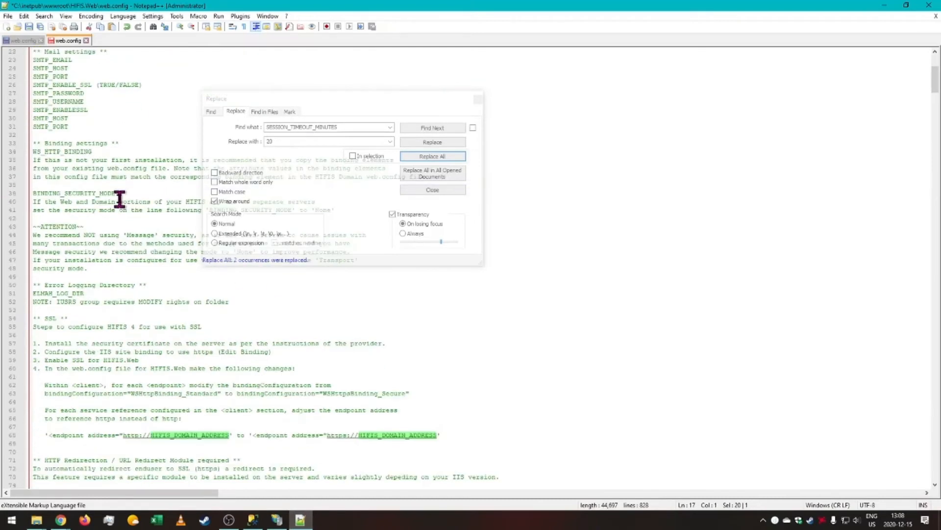
pyautogui.scroll(9, 127, 199)
pyautogui.click(305, 134)
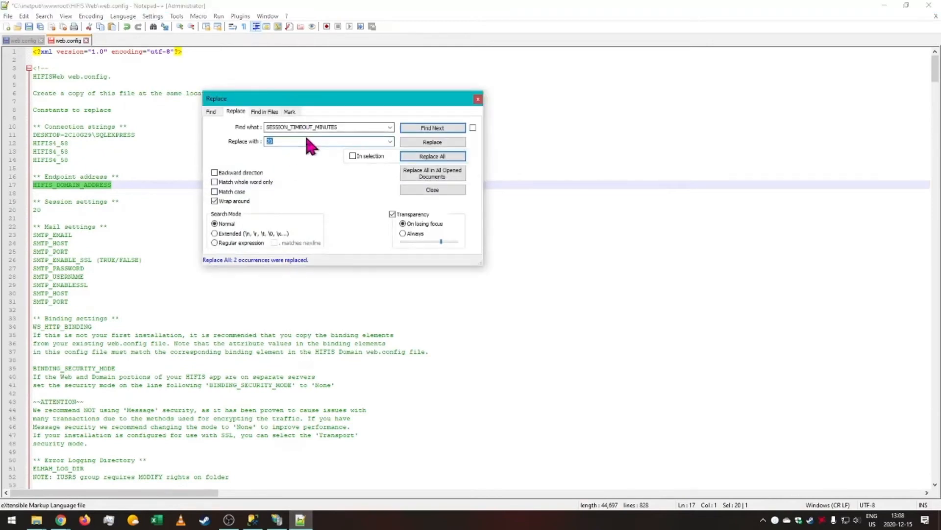
pyautogui.hotkey('ctrl', 'v')
# Set the search text to HIFIS_DOMAIN_ADDRESS and step through its occurrences in the file.
pyautogui.moveTo(124, 185); pyautogui.dragTo(11, 187)
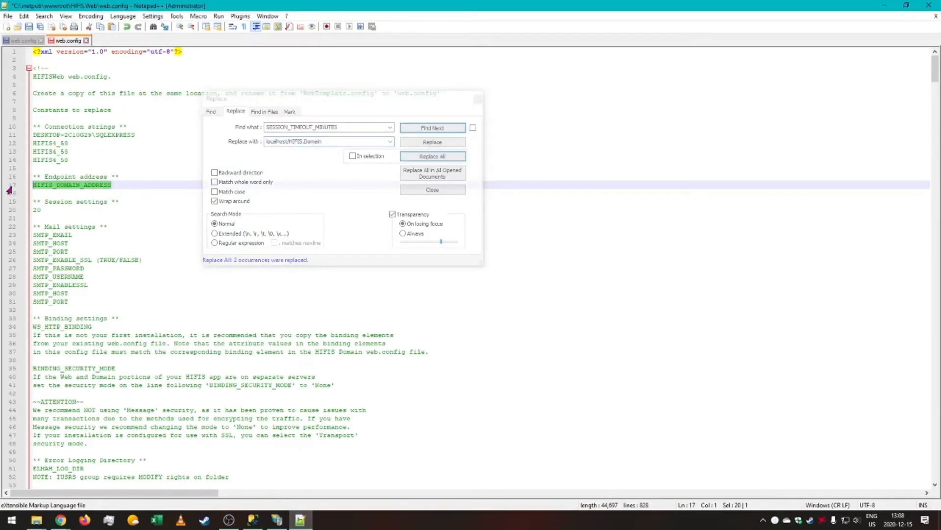
pyautogui.hotkey('ctrl', 'h')
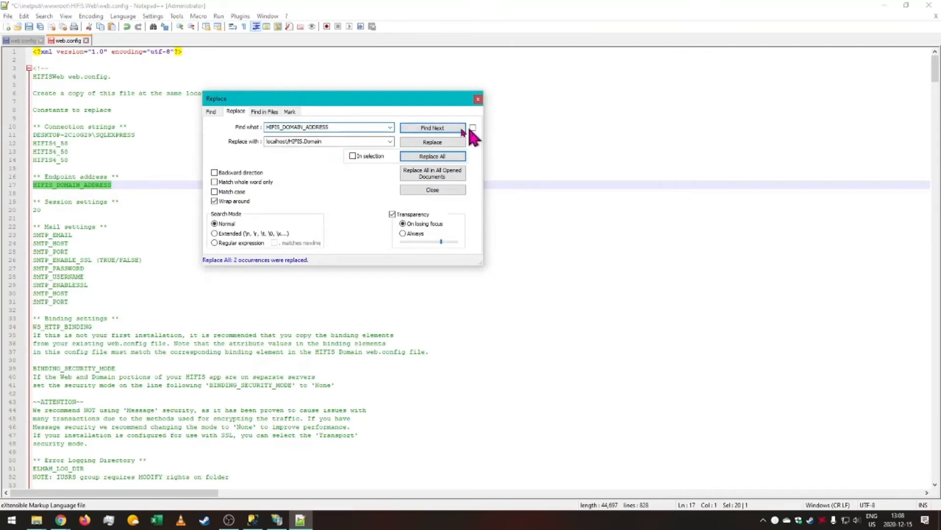
pyautogui.click(451, 129)
pyautogui.click(451, 129)
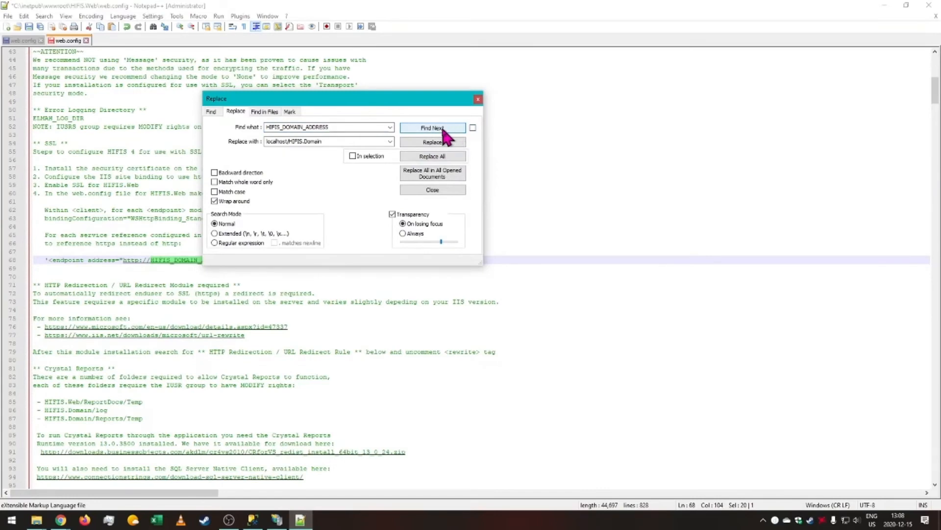
pyautogui.click(443, 128)
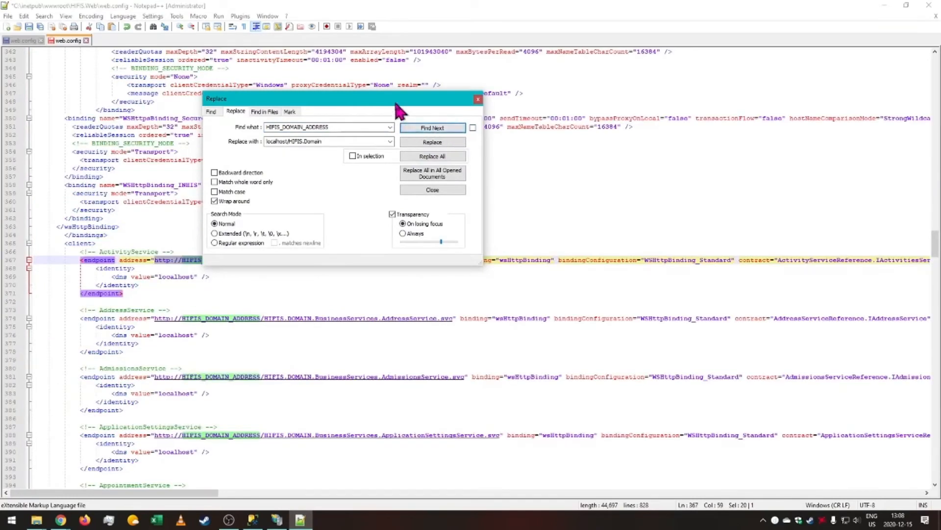
# Compare the replacement text against the service URL shown in the browser.
pyautogui.moveTo(396, 102); pyautogui.dragTo(630, 54)
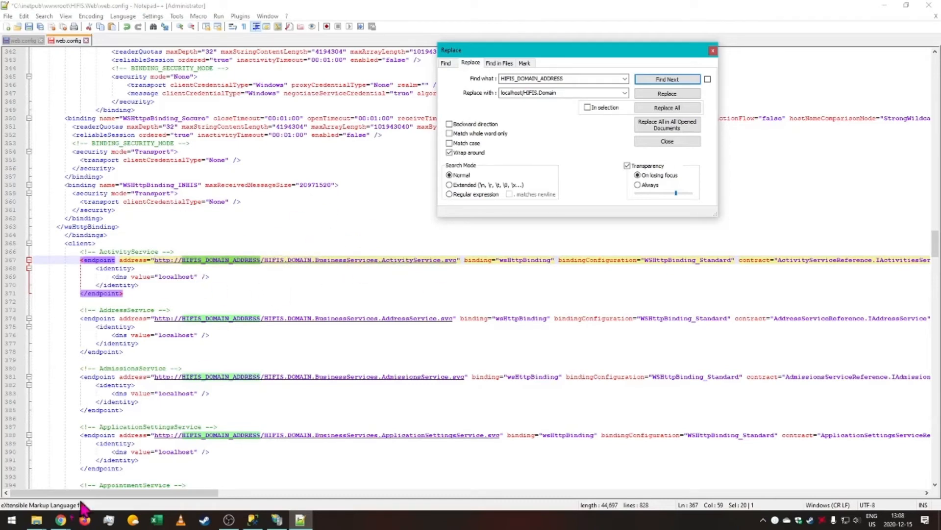
pyautogui.click(60, 519)
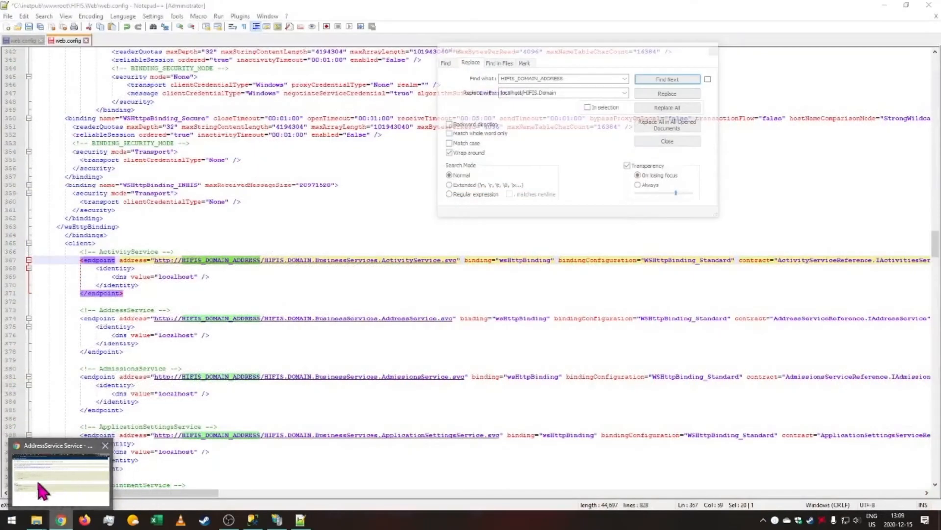
pyautogui.click(37, 479)
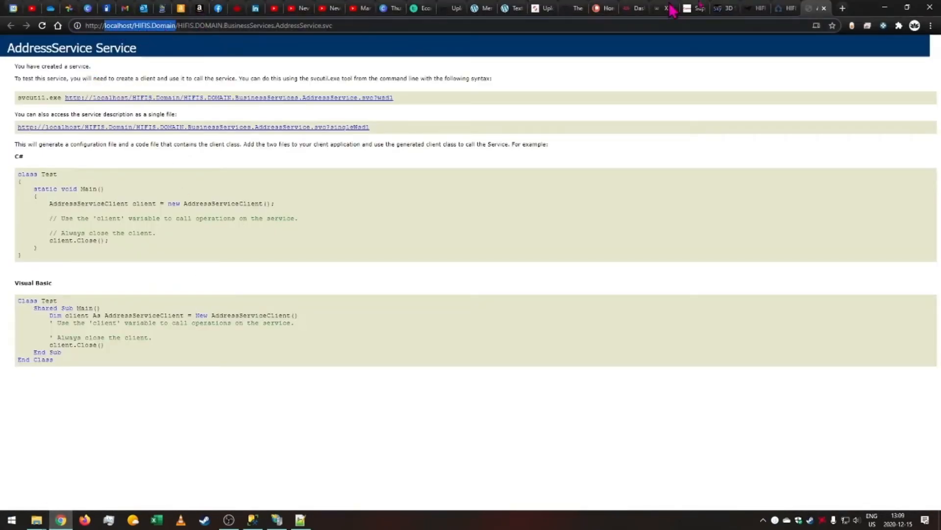
pyautogui.click(885, 8)
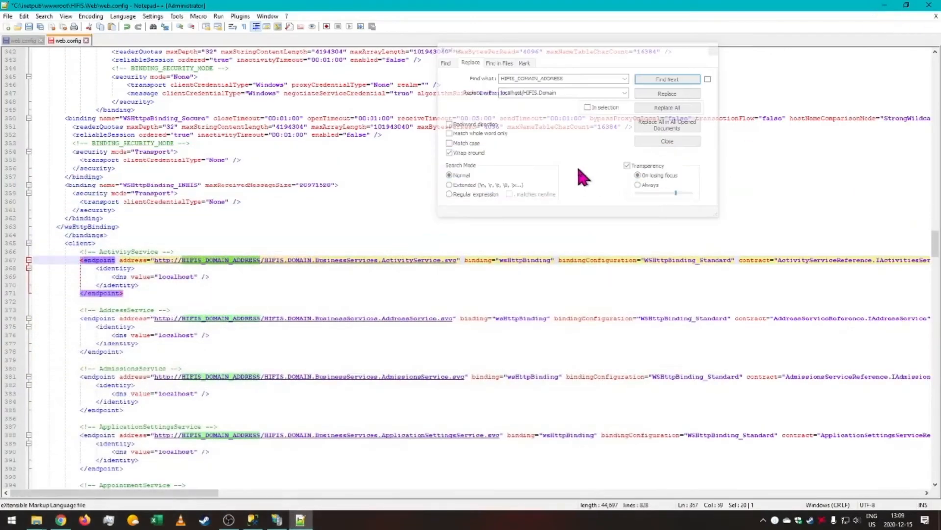
# Replace all HIFIS_DOMAIN_ADDRESS occurrences with localhost/HIFIS.Domain.
pyautogui.click(590, 166)
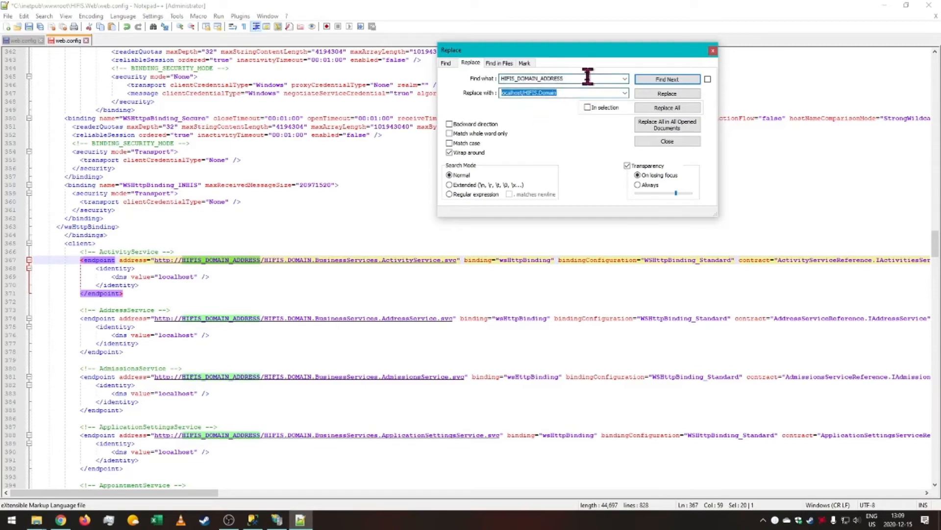
pyautogui.click(577, 93)
pyautogui.click(577, 94)
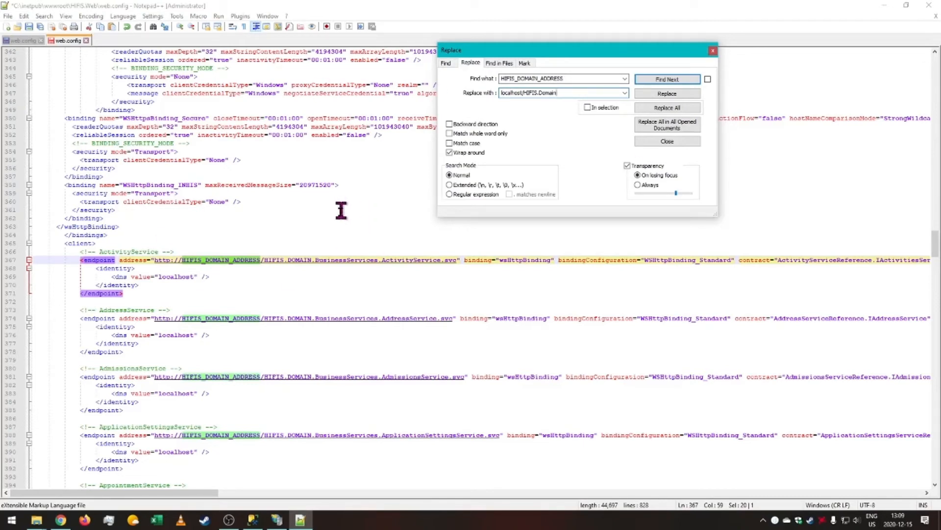
pyautogui.click(616, 92)
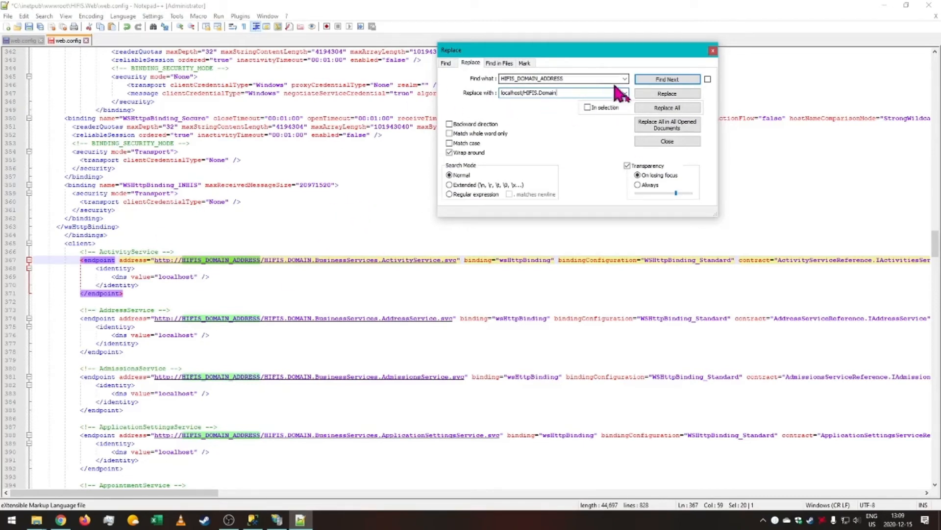
pyautogui.click(672, 108)
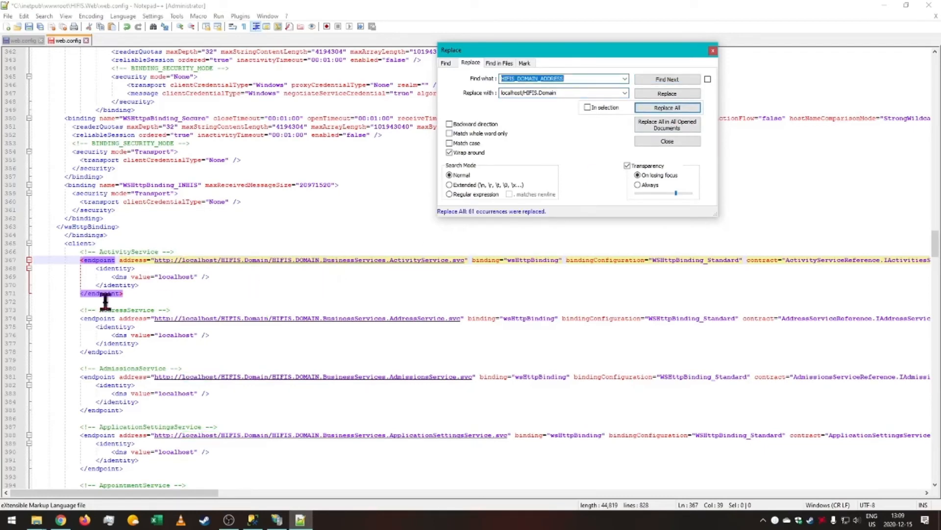
# Review the client endpoint addresses throughout the file.
pyautogui.scroll(-3, 289, 281)
pyautogui.scroll(-3, 240, 238)
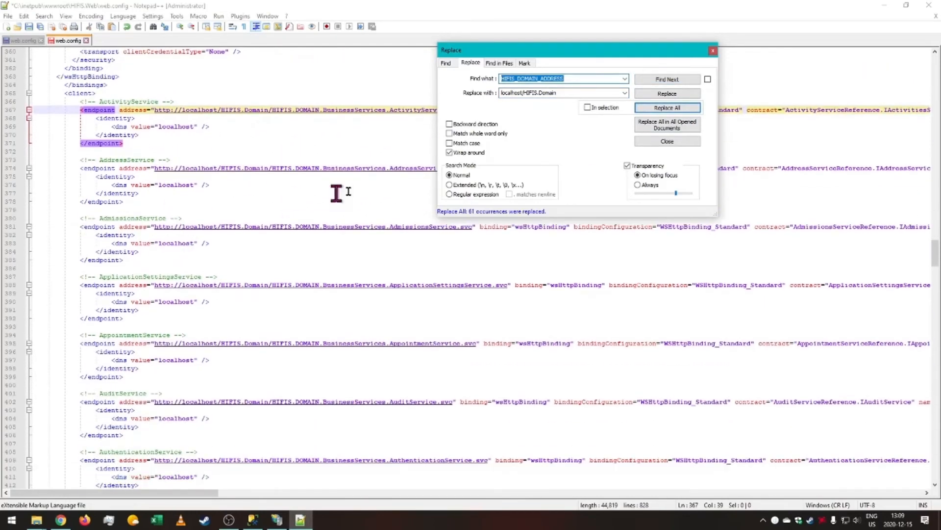
pyautogui.scroll(-1, 253, 239)
pyautogui.scroll(-20, 253, 238)
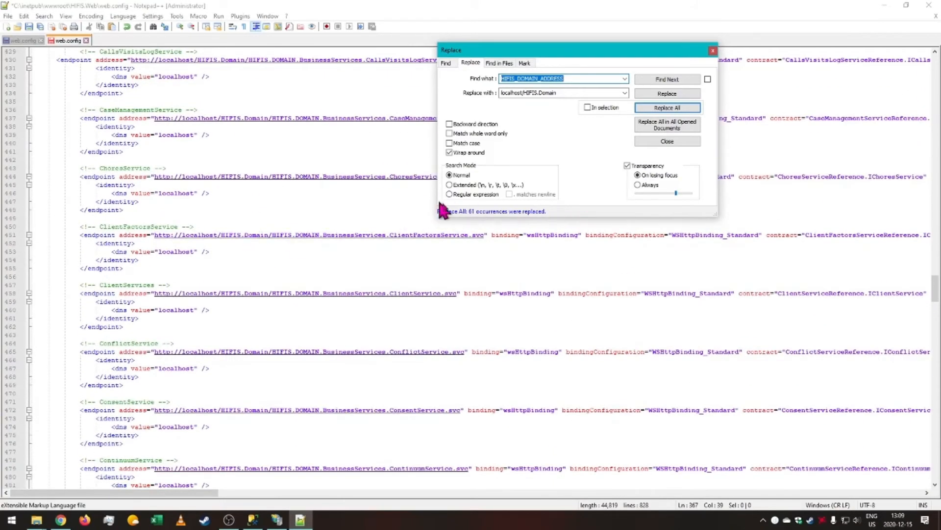
pyautogui.scroll(-16, 162, 227)
pyautogui.scroll(-20, 164, 228)
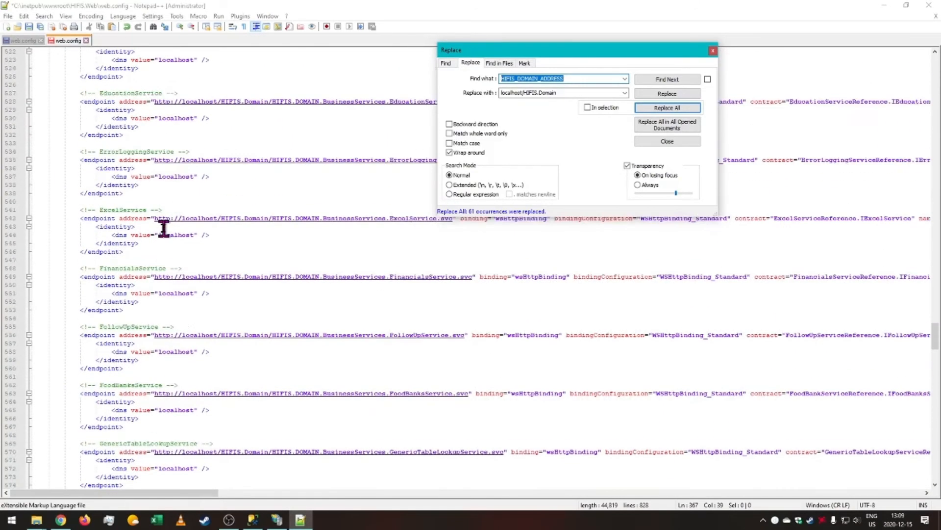
# Examine the mail settings section and the constants notes at the top of the HIFIS.Web web.config.
pyautogui.scroll(-20, 163, 227)
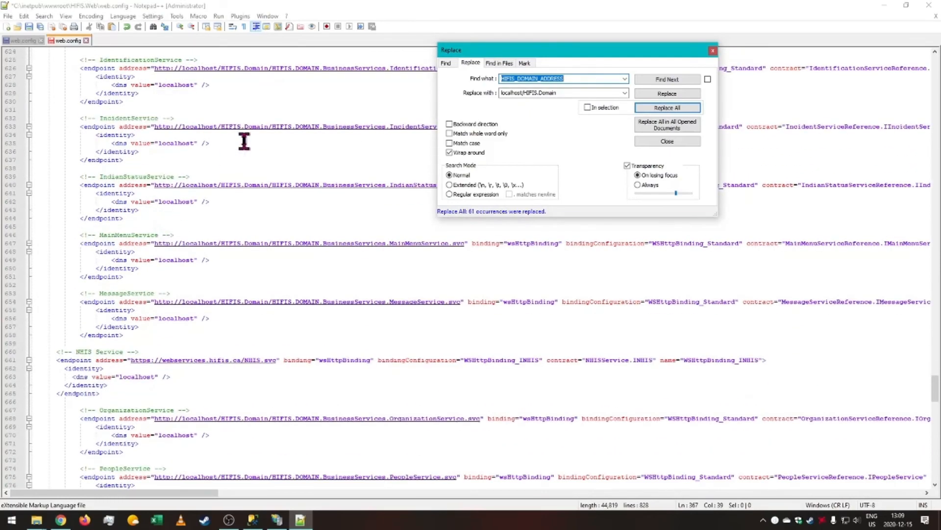
pyautogui.scroll(-20, 248, 151)
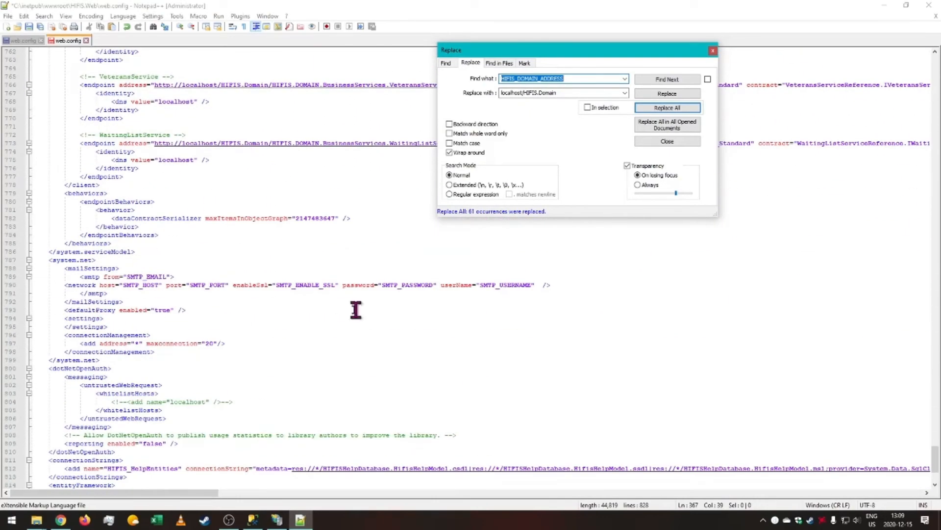
pyautogui.moveTo(142, 293); pyautogui.dragTo(36, 275)
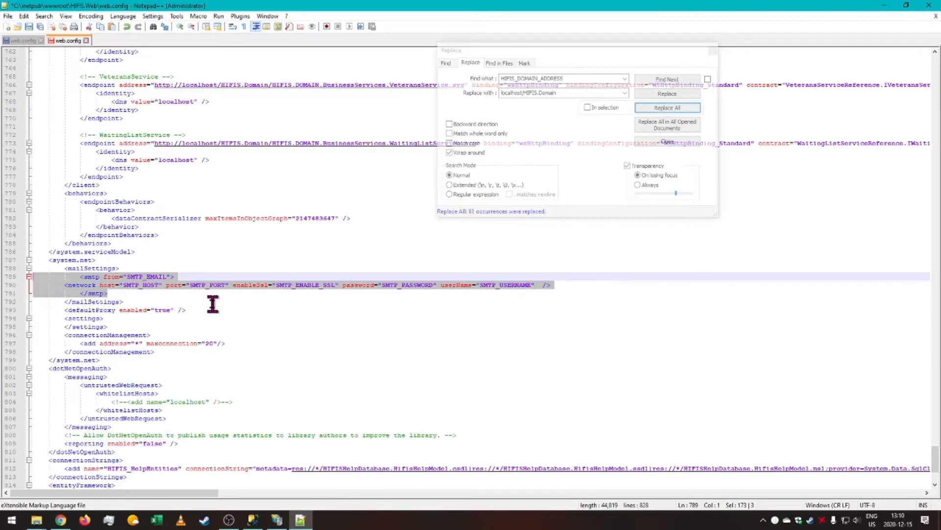
pyautogui.click(611, 188)
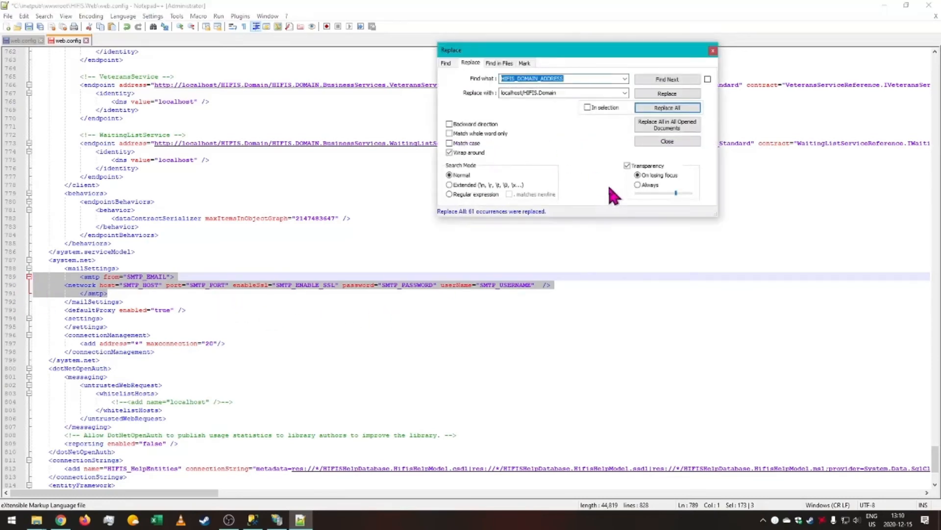
pyautogui.moveTo(935, 458); pyautogui.dragTo(735, 27)
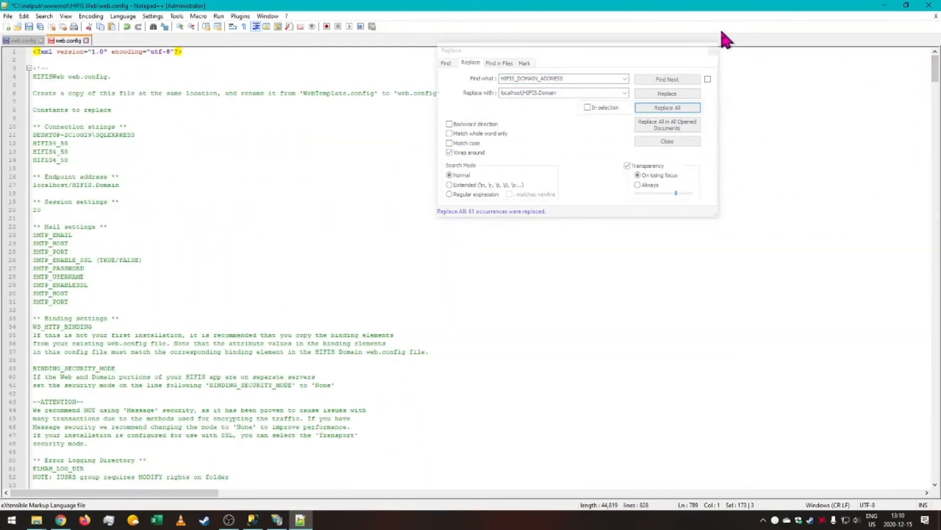
pyautogui.click(241, 202)
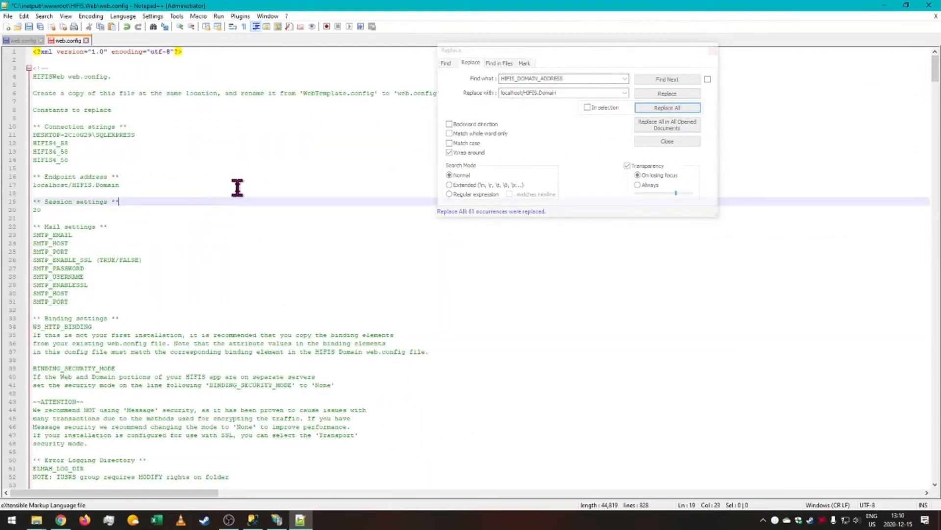
# Comment out the mimeMap line for the .woff2 file extension in the static content section.
pyautogui.scroll(-7, 244, 190)
pyautogui.scroll(-4, 244, 191)
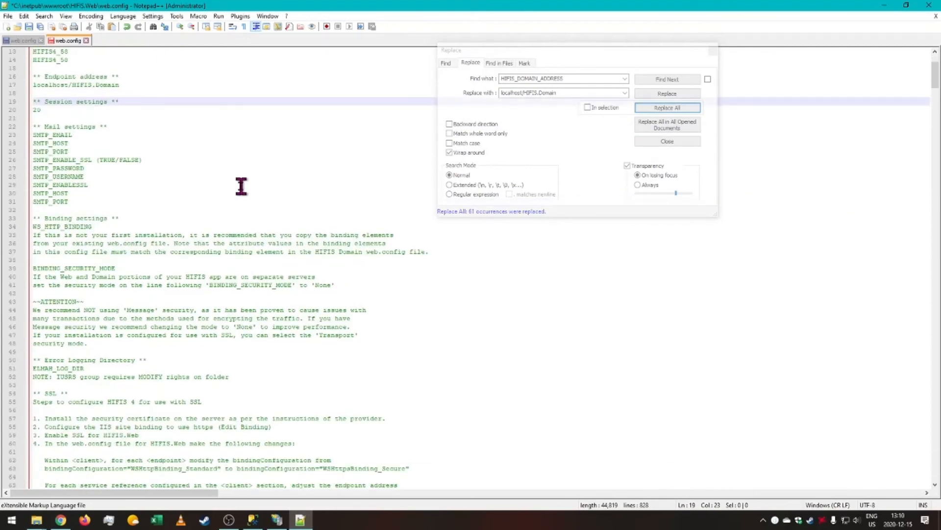
pyautogui.scroll(-20, 241, 186)
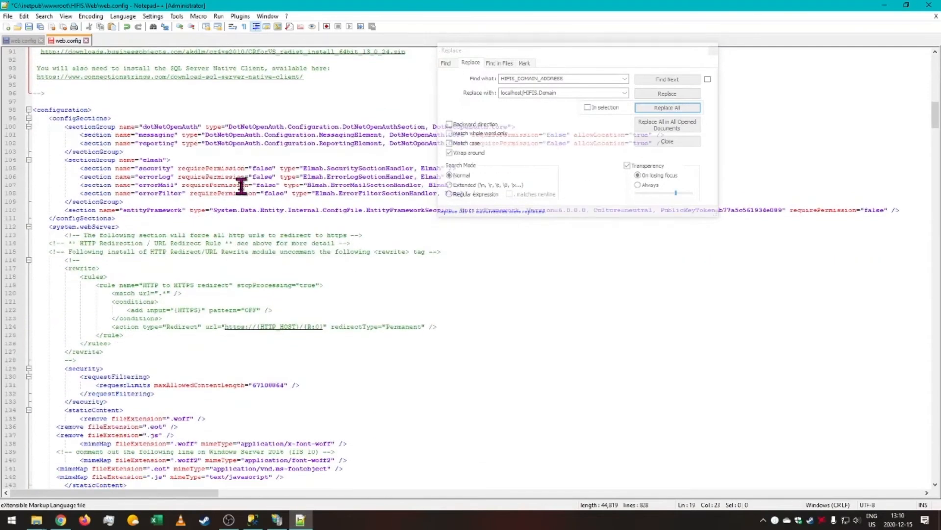
pyautogui.scroll(-6, 241, 186)
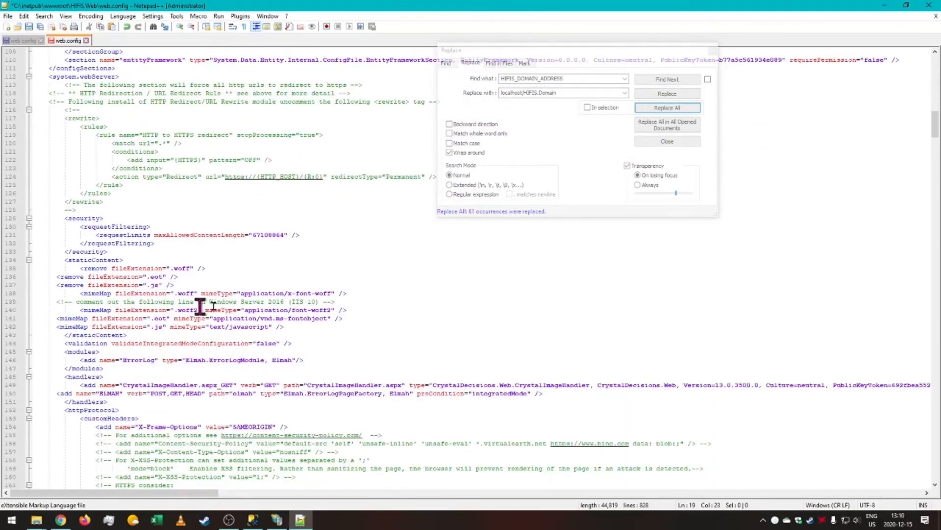
pyautogui.click(77, 310)
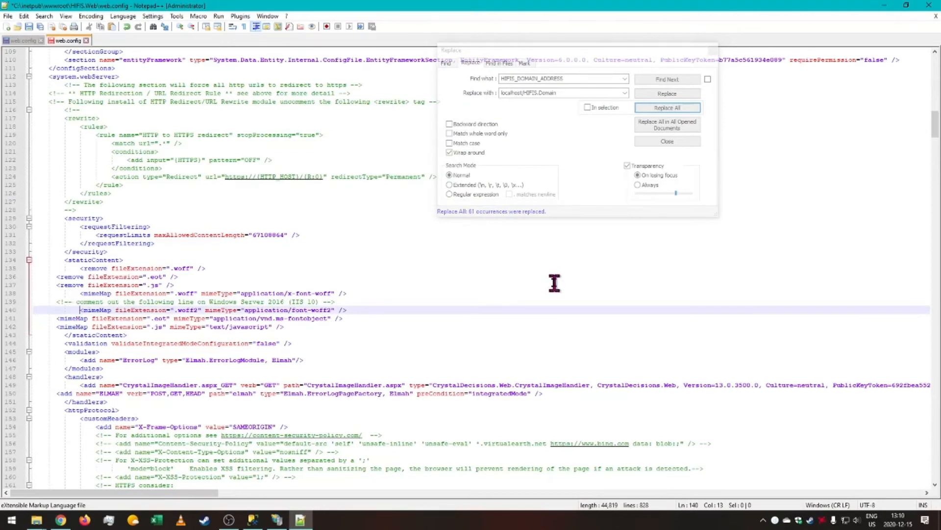
pyautogui.write('<')
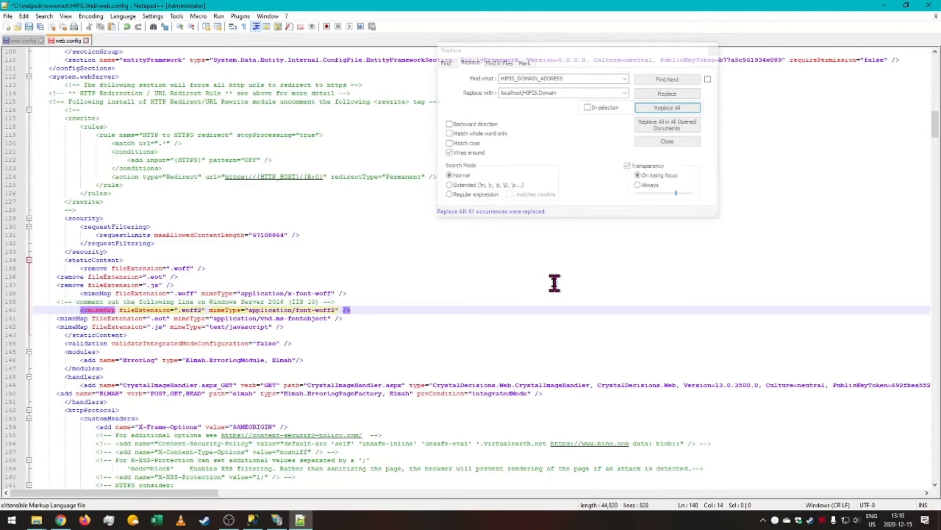
pyautogui.write('!--')
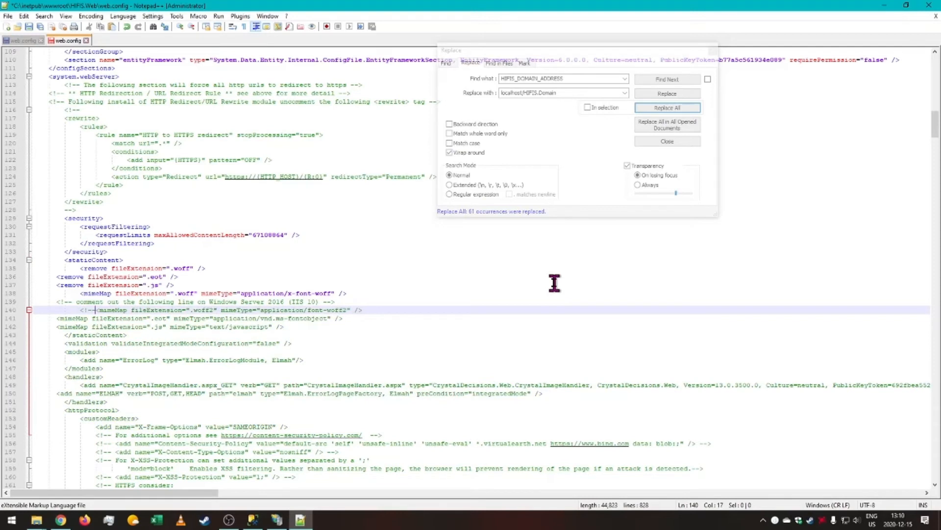
pyautogui.click(395, 311)
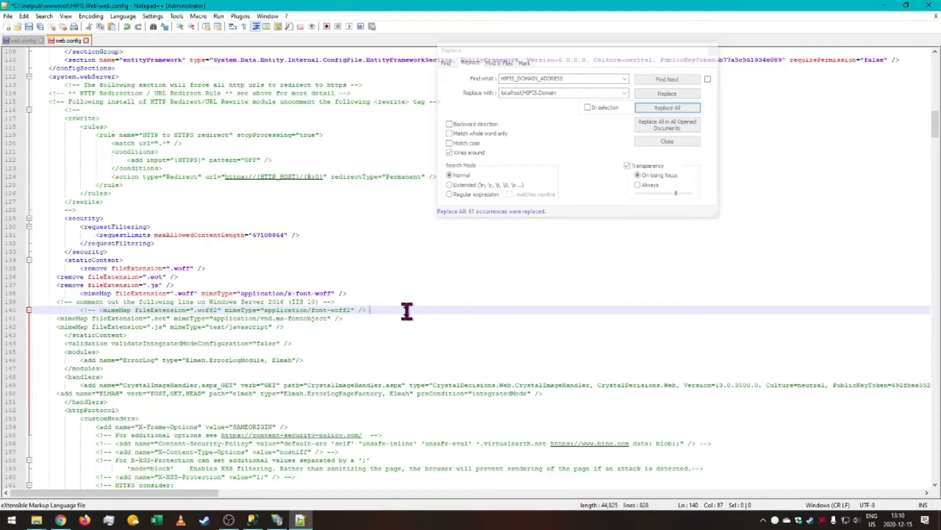
pyautogui.write('-->')
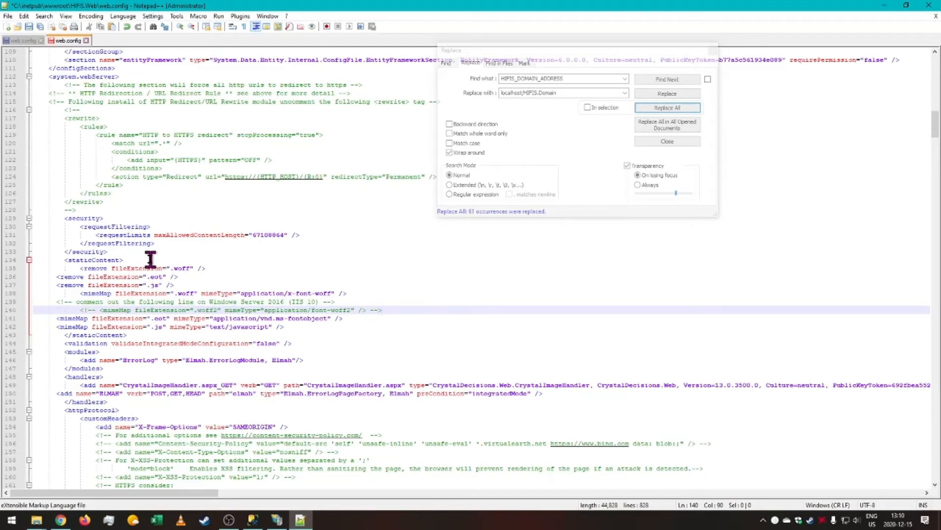
# Close the Replace dialog and set the ELMAH error log path to ~/ELMAH.
pyautogui.scroll(-20, 236, 344)
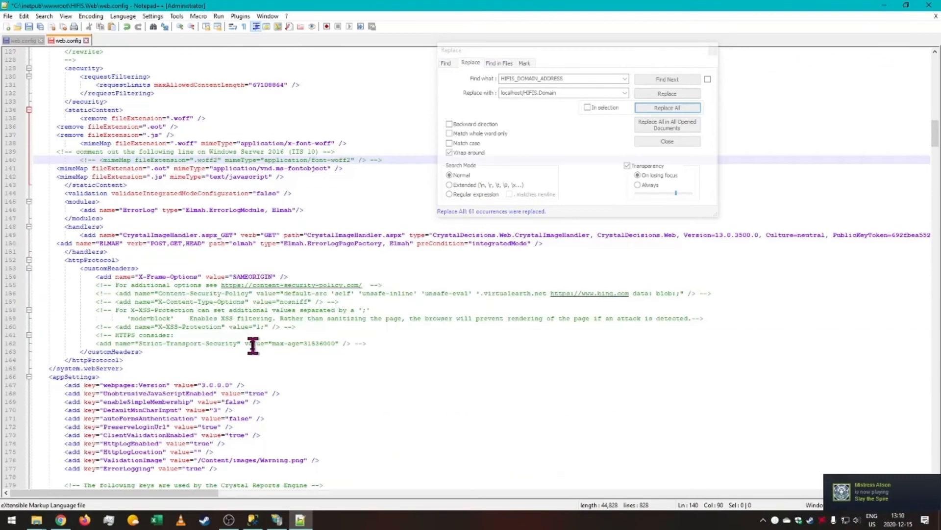
pyautogui.scroll(-5, 225, 348)
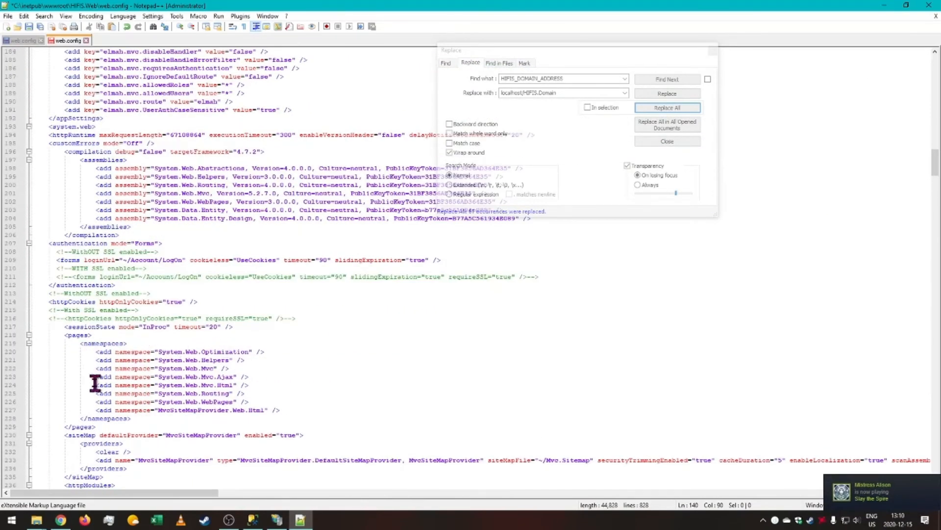
pyautogui.moveTo(236, 327); pyautogui.dragTo(46, 328)
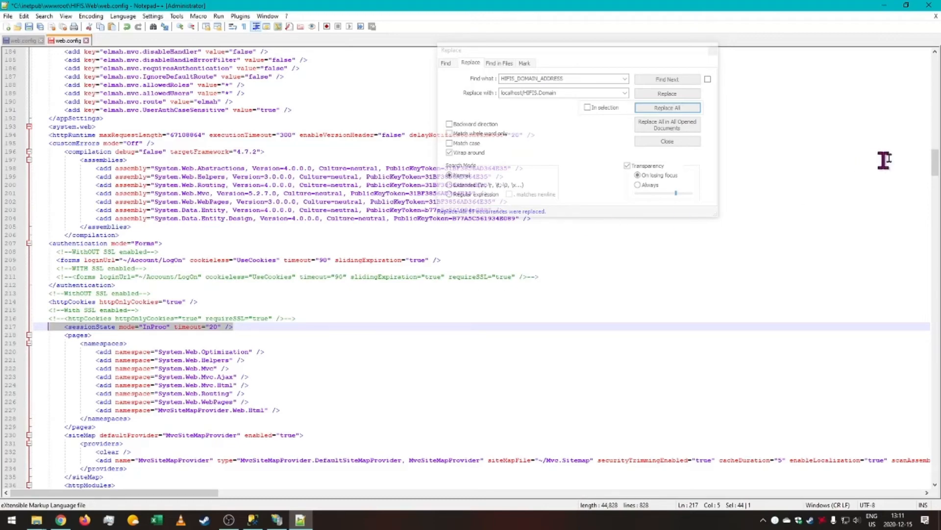
pyautogui.moveTo(935, 168); pyautogui.dragTo(935, 469)
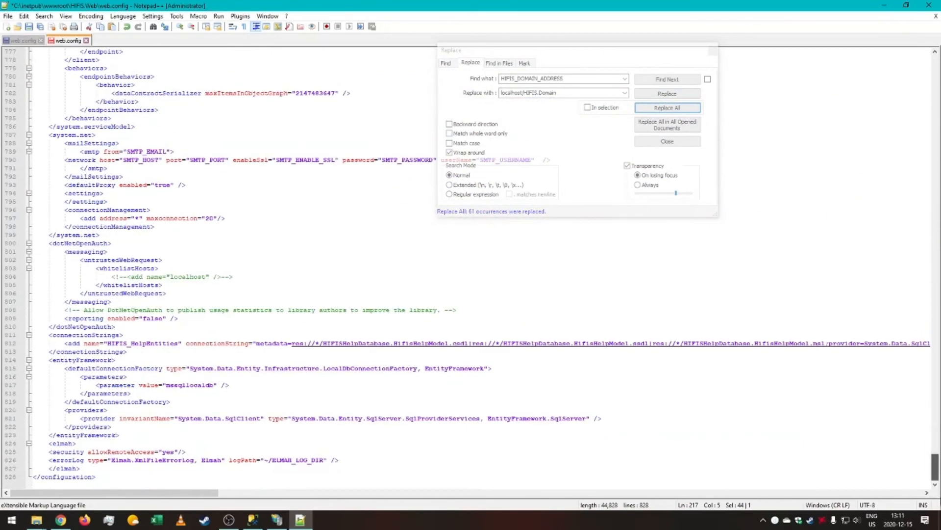
pyautogui.click(710, 51)
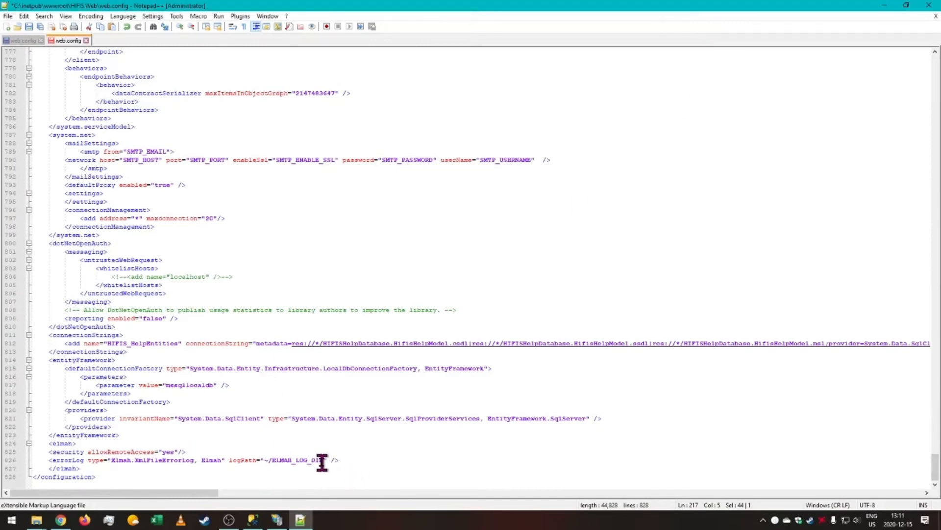
pyautogui.moveTo(324, 461); pyautogui.dragTo(271, 460)
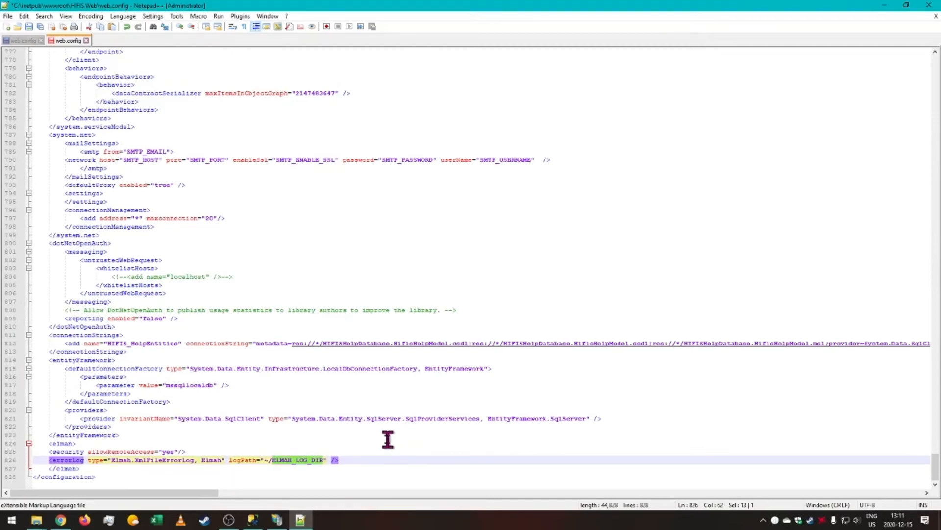
pyautogui.press('Right')
pyautogui.press('Right')
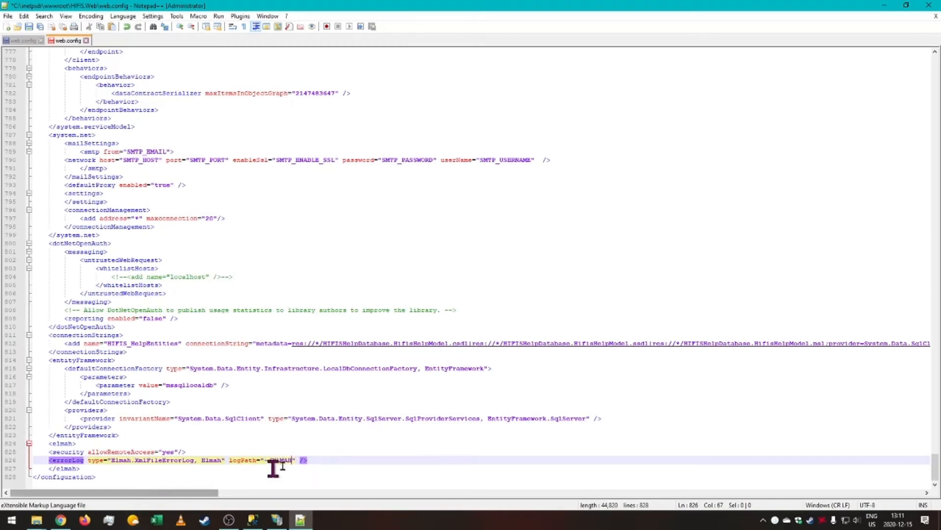
# Create a new folder named ELMAH in the HIFIS.Web site directory.
pyautogui.moveTo(36, 520)
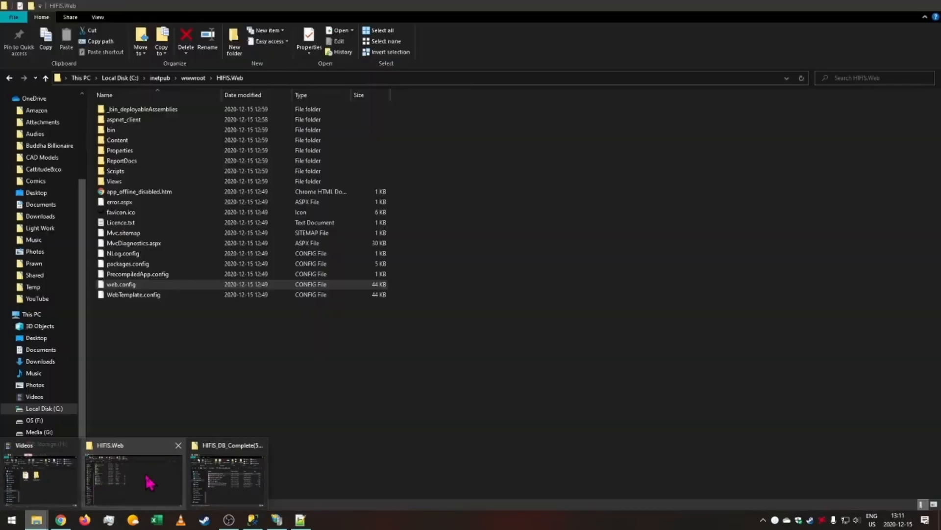
pyautogui.click(148, 482)
pyautogui.hotkey('ctrl', 'v')
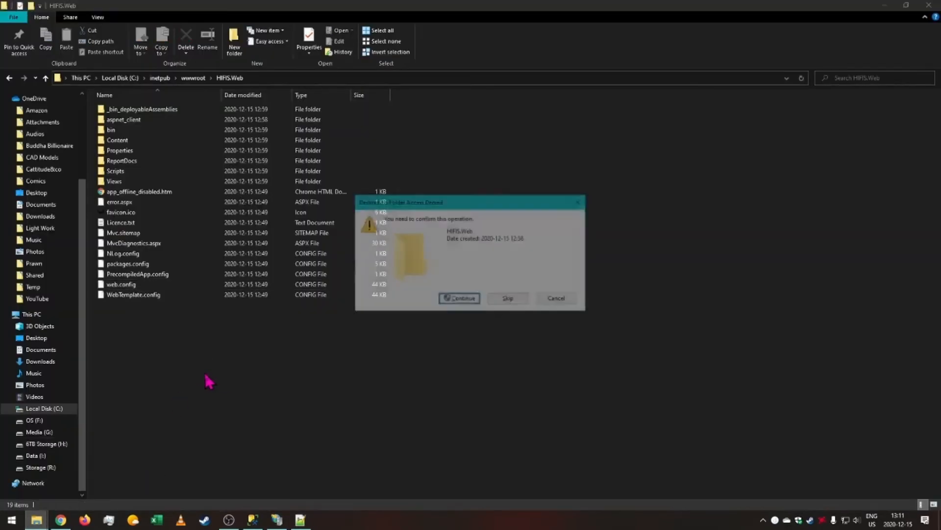
pyautogui.press('Return')
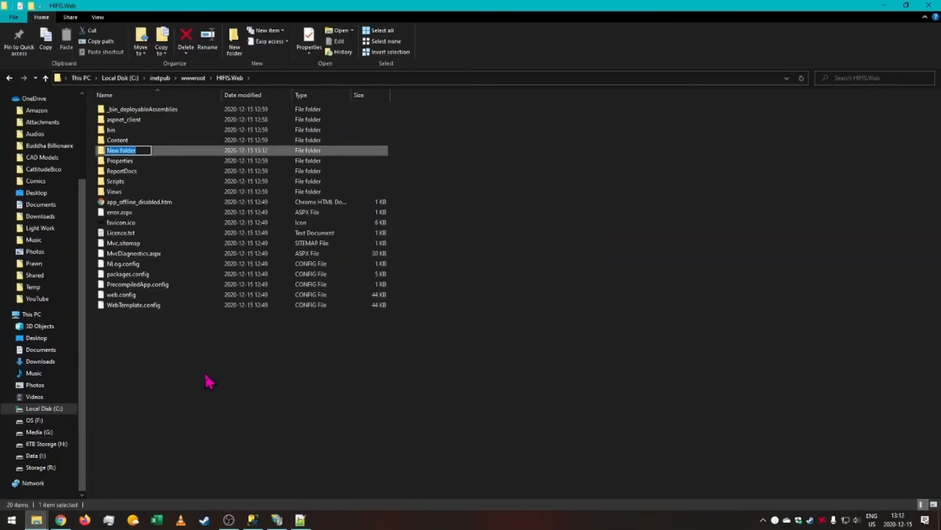
pyautogui.write('ELMAH')
pyautogui.press('Return')
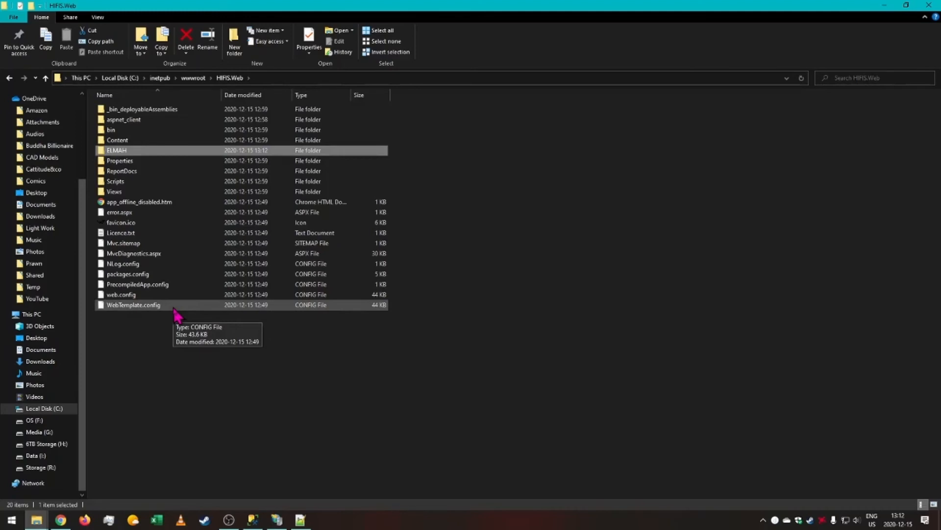
# Grant IIS_IUSRS full control on the ELMAH folder's security permissions and apply the change.
pyautogui.click(124, 150)
pyautogui.click(154, 152)
pyautogui.rightClick(128, 150)
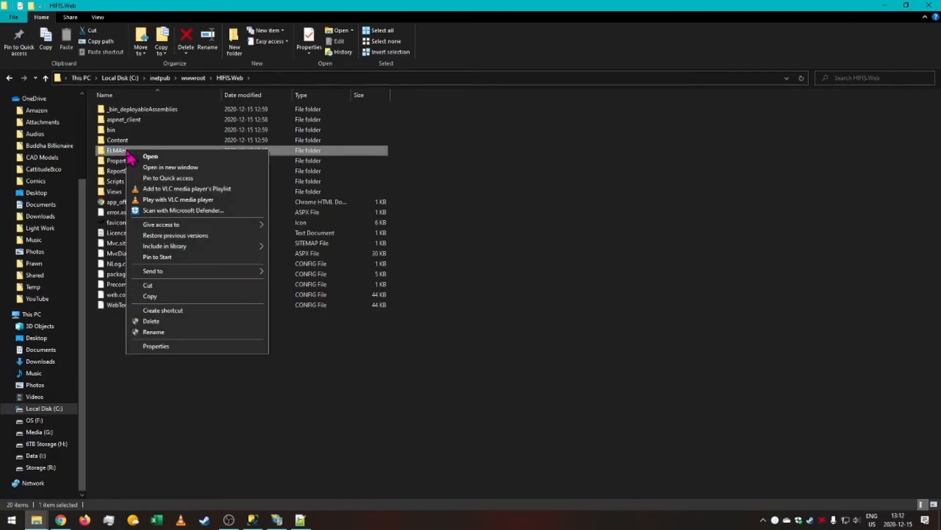
pyautogui.click(152, 345)
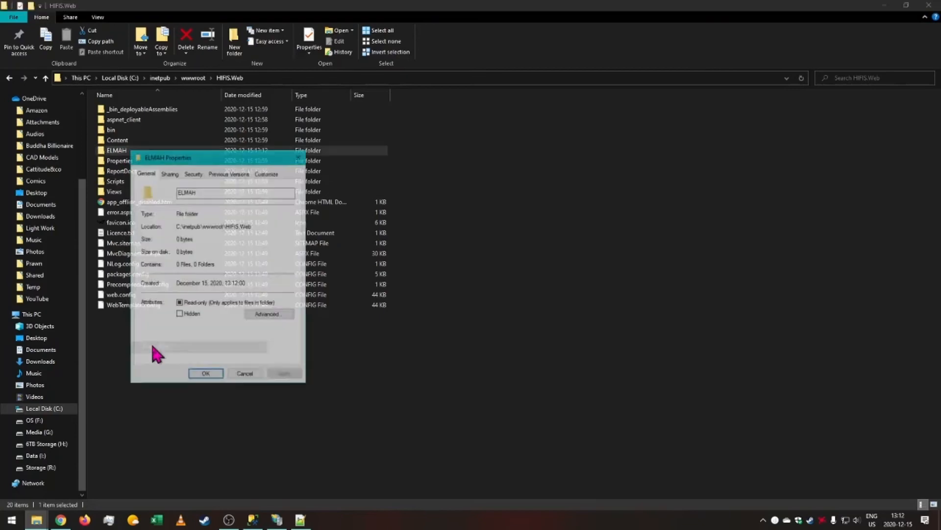
pyautogui.click(193, 173)
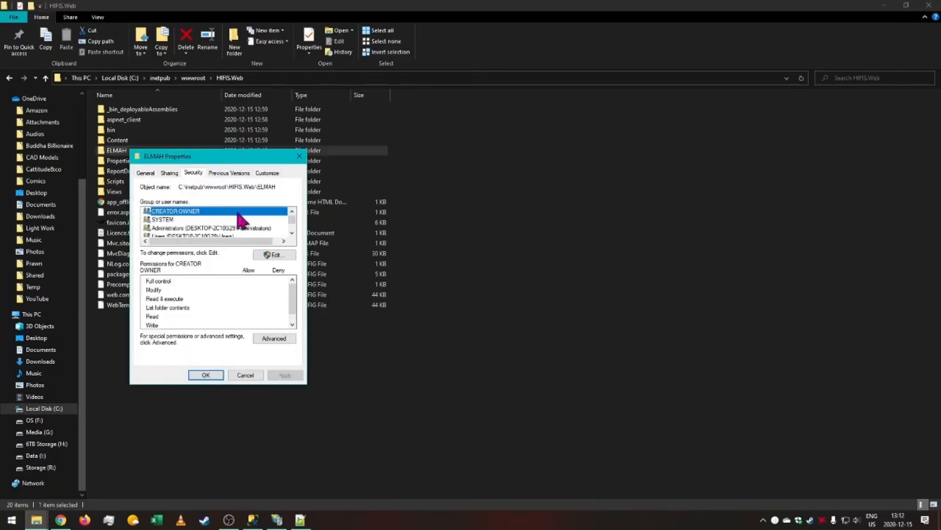
pyautogui.click(273, 256)
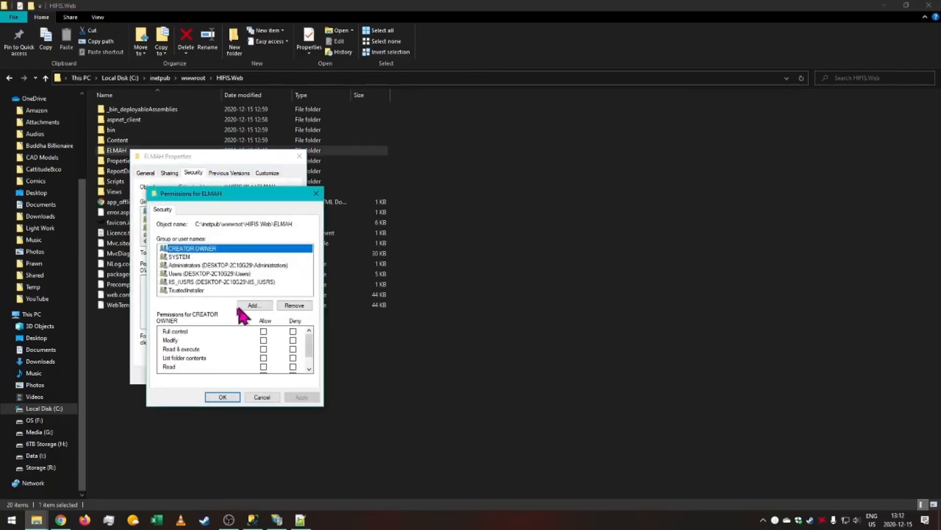
pyautogui.click(184, 283)
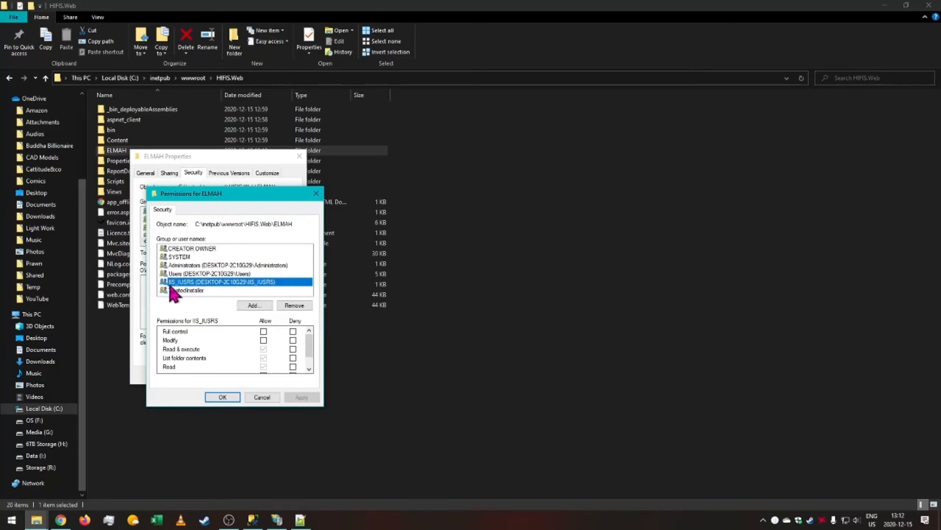
pyautogui.click(263, 332)
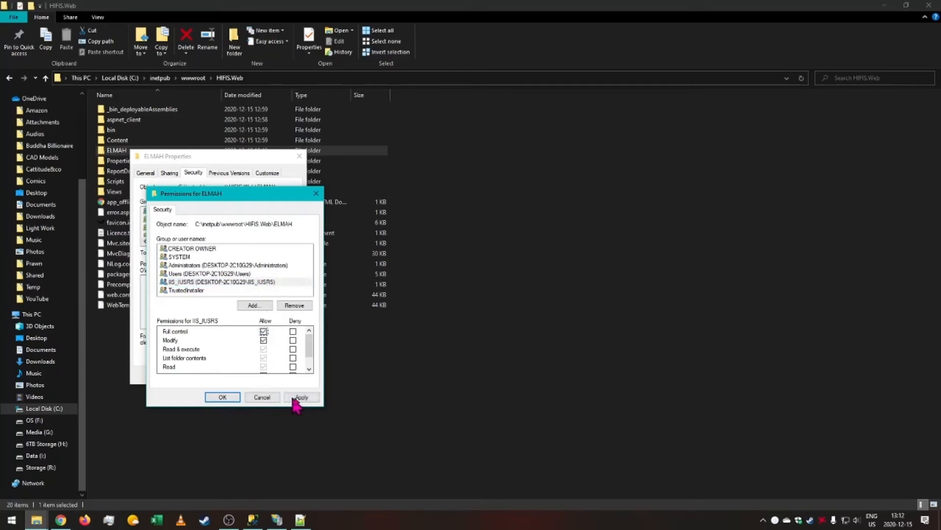
pyautogui.click(294, 398)
pyautogui.click(220, 397)
pyautogui.click(210, 377)
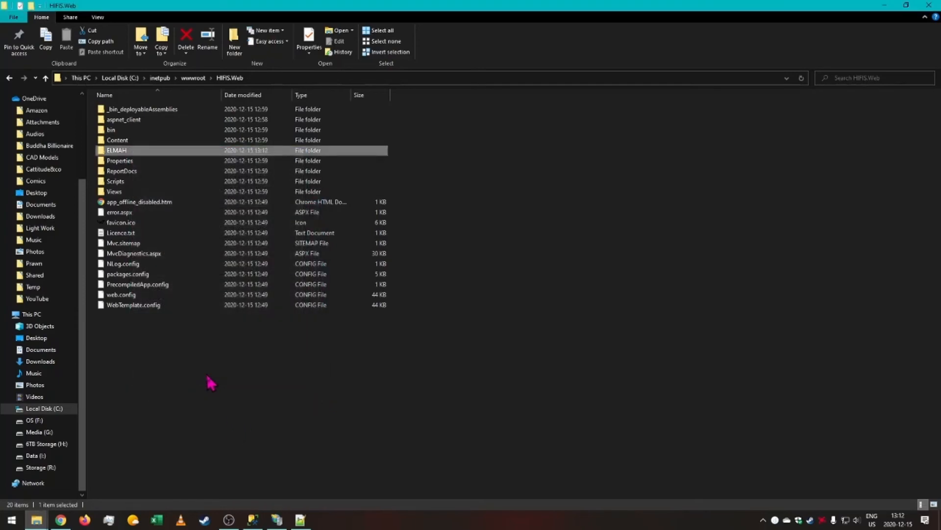
# Browse the HIFIS.Web application from IIS Manager.
pyautogui.click(277, 520)
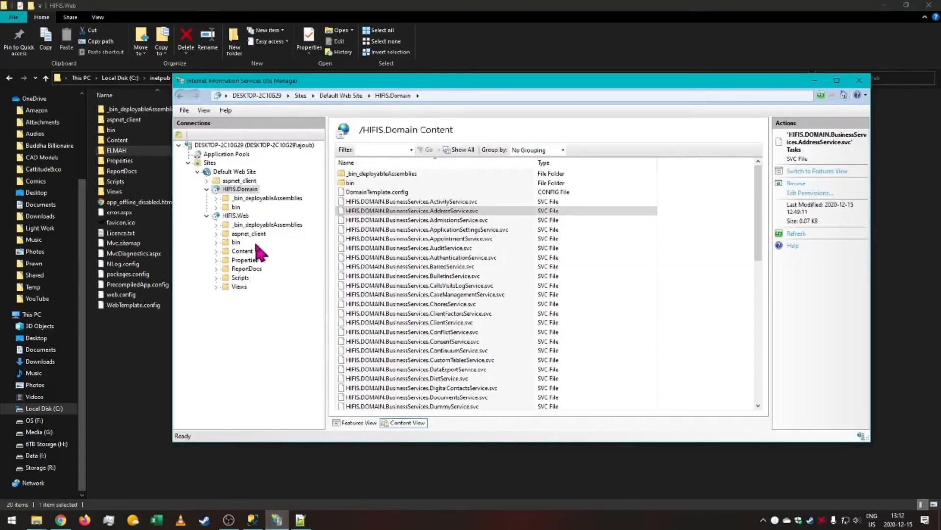
pyautogui.click(241, 218)
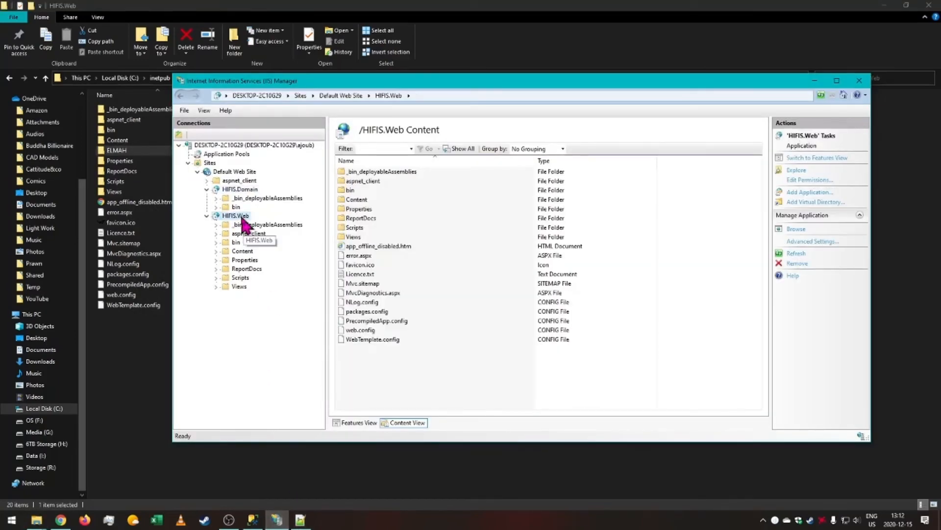
pyautogui.click(796, 229)
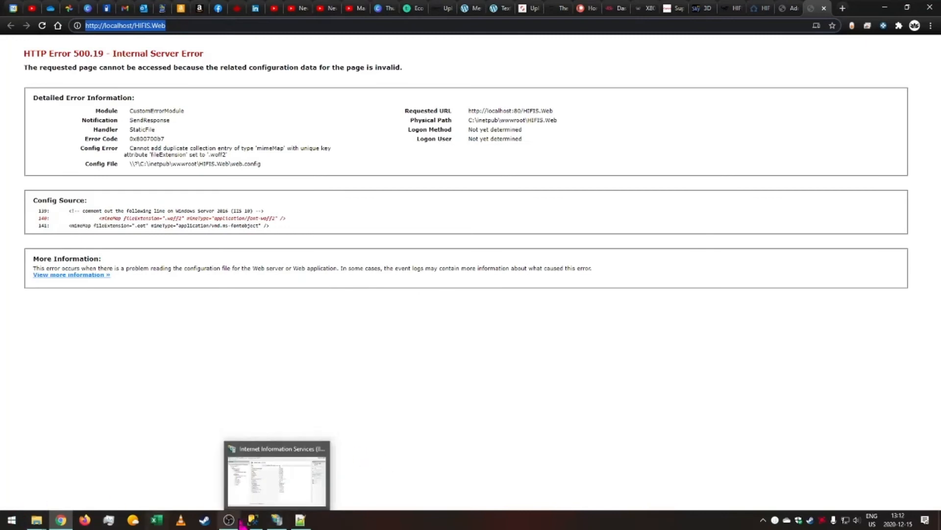
# Save the HIFIS.Web web.config, then browse HIFIS.Web again from IIS Manager and reload the page.
pyautogui.click(300, 519)
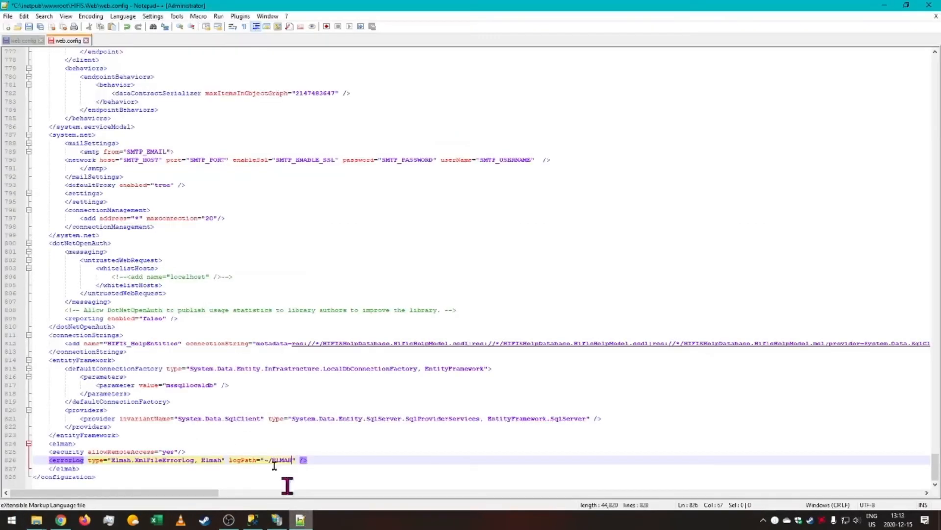
pyautogui.click(39, 27)
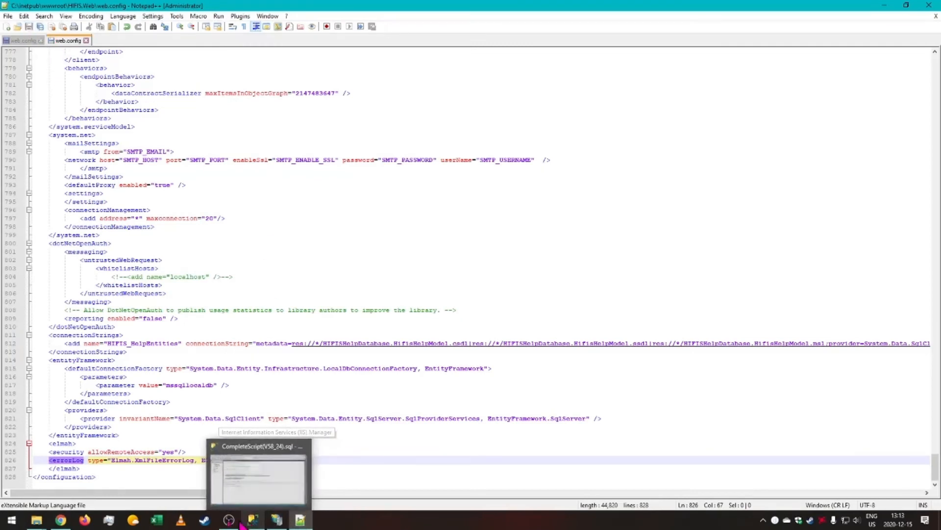
pyautogui.moveTo(62, 519)
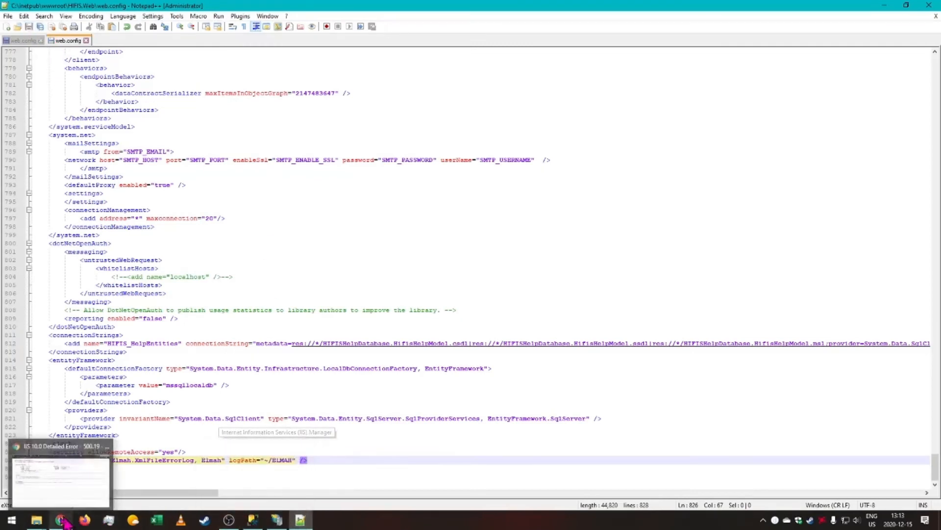
pyautogui.click(277, 520)
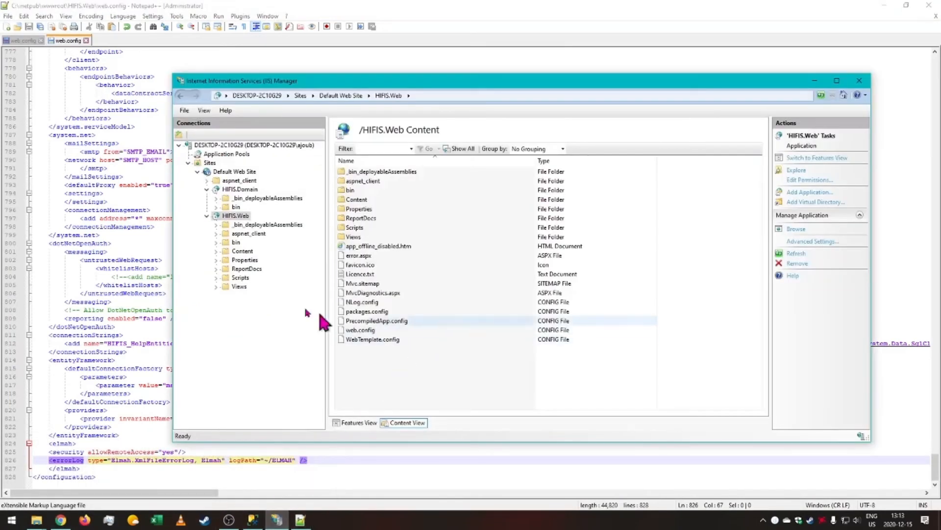
pyautogui.click(233, 220)
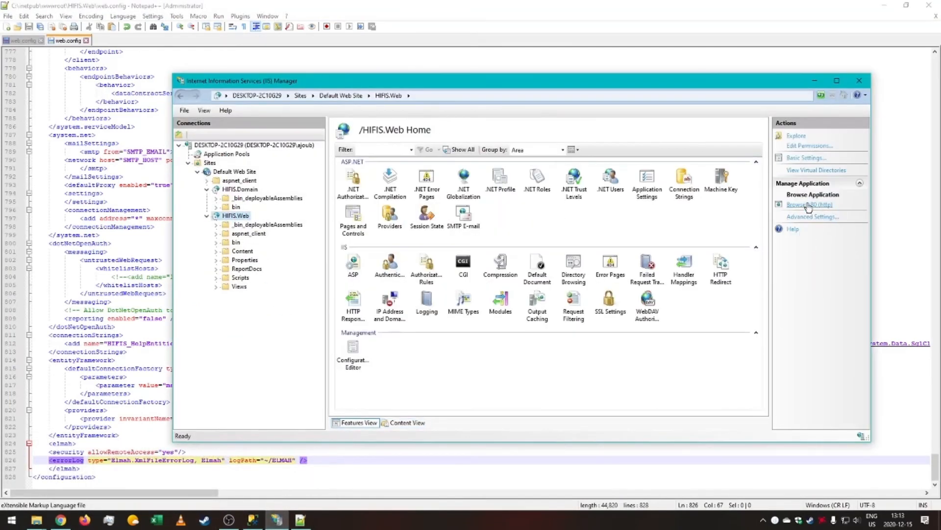
pyautogui.click(796, 213)
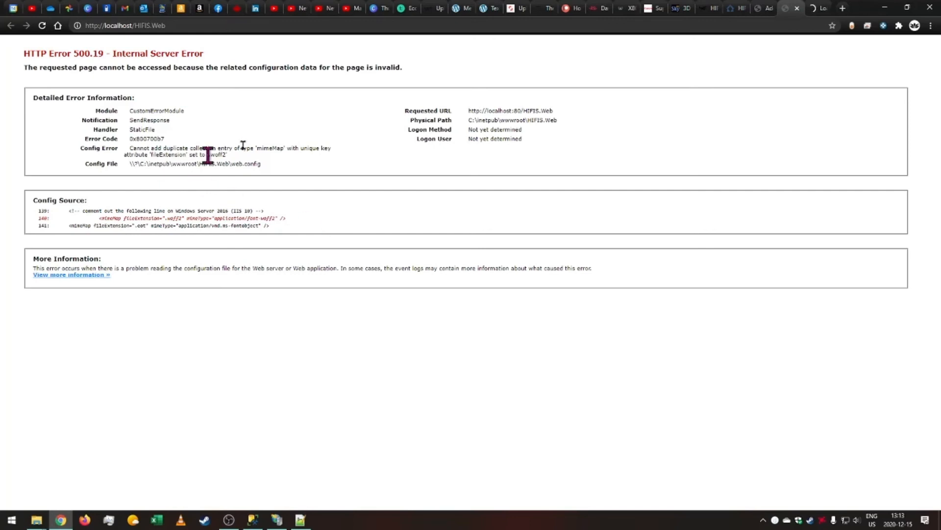
pyautogui.click(818, 10)
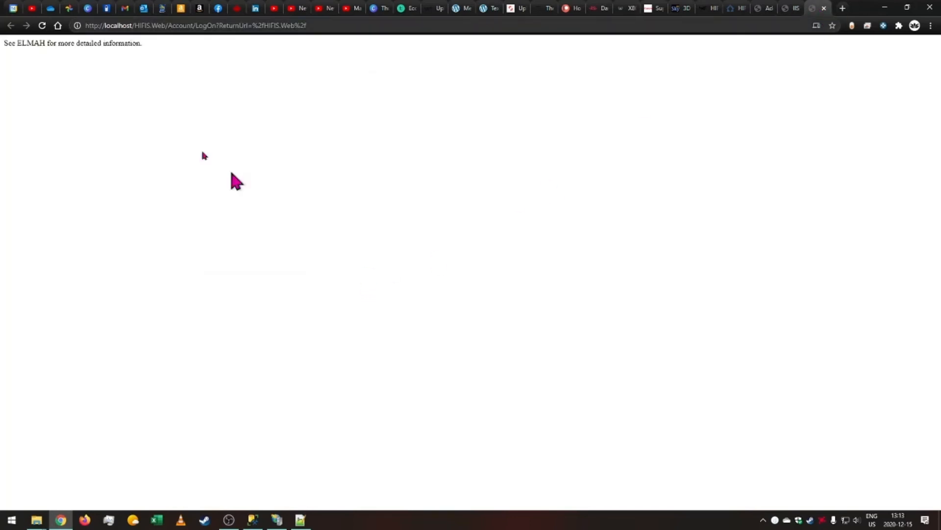
pyautogui.click(43, 26)
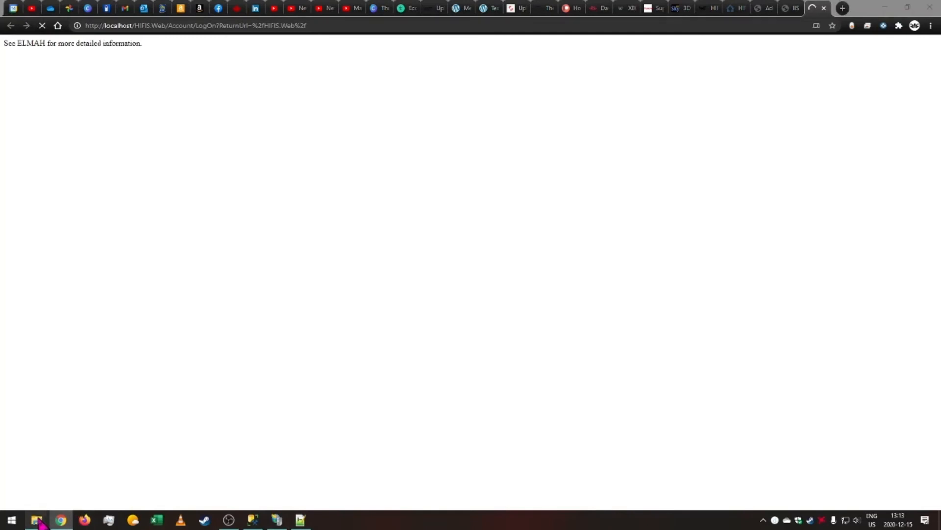
# Open the first error log in the HIFIS.Web ELMAH folder and read its details.
pyautogui.moveTo(36, 520)
pyautogui.click(151, 481)
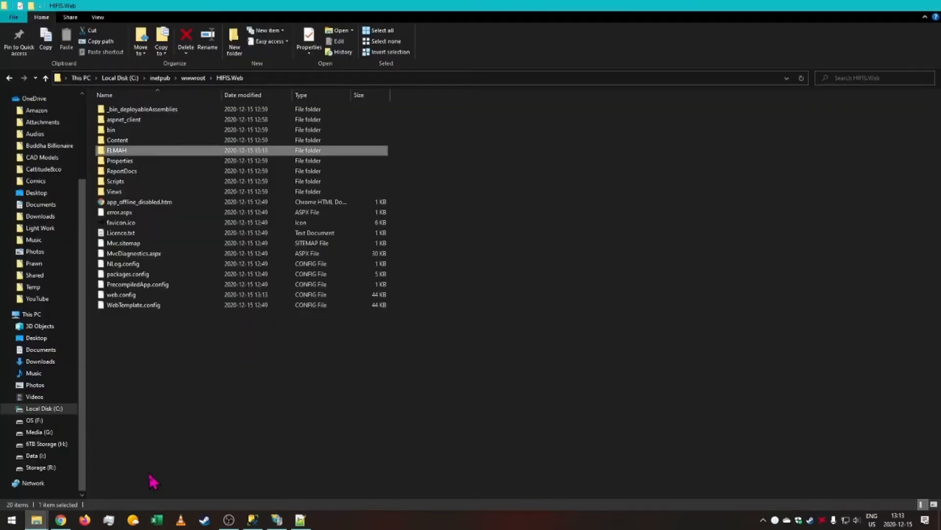
pyautogui.doubleClick(141, 151)
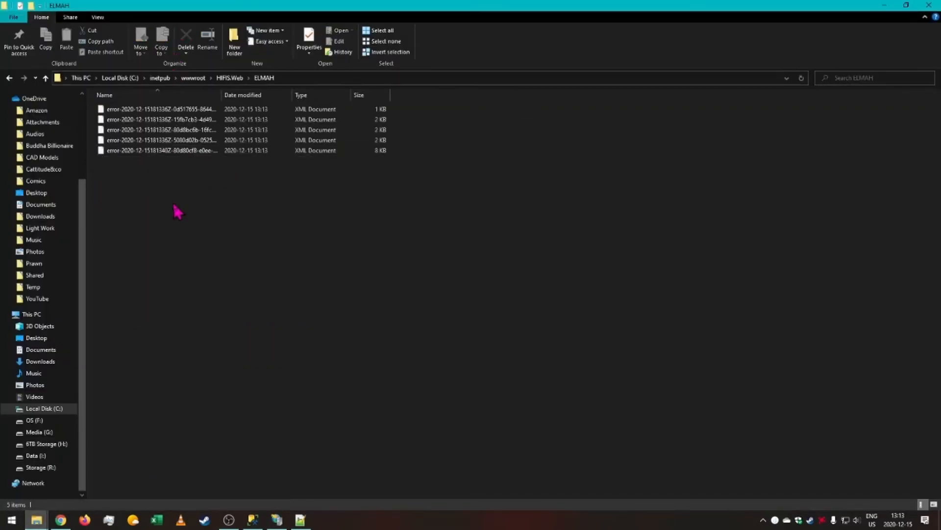
pyautogui.click(181, 110)
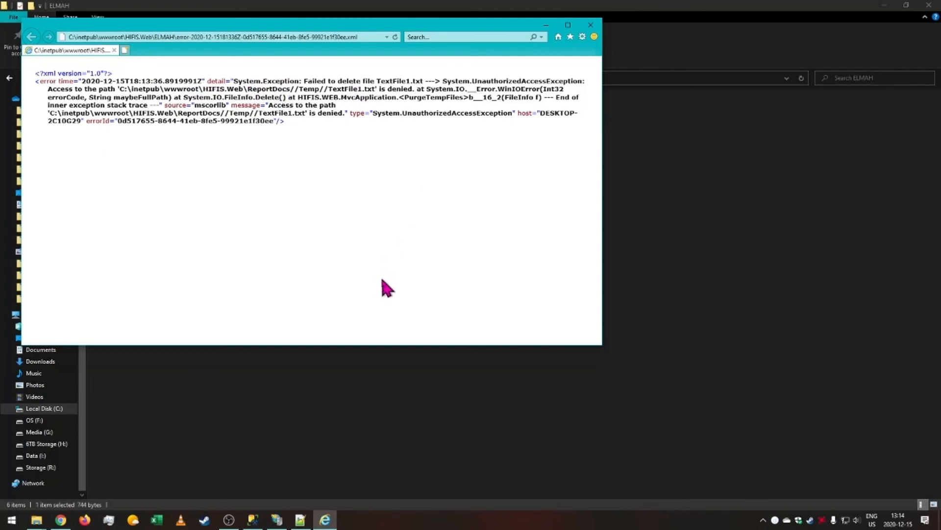
pyautogui.click(591, 25)
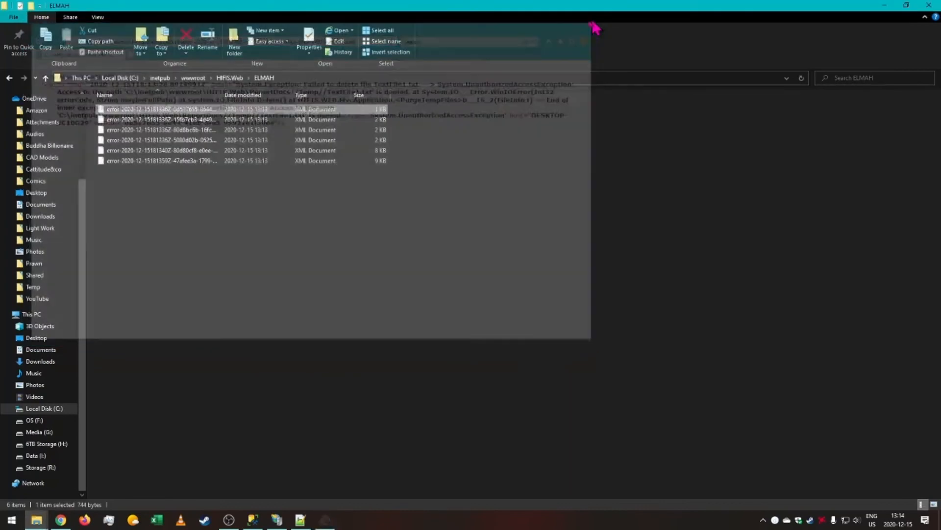
pyautogui.click(9, 77)
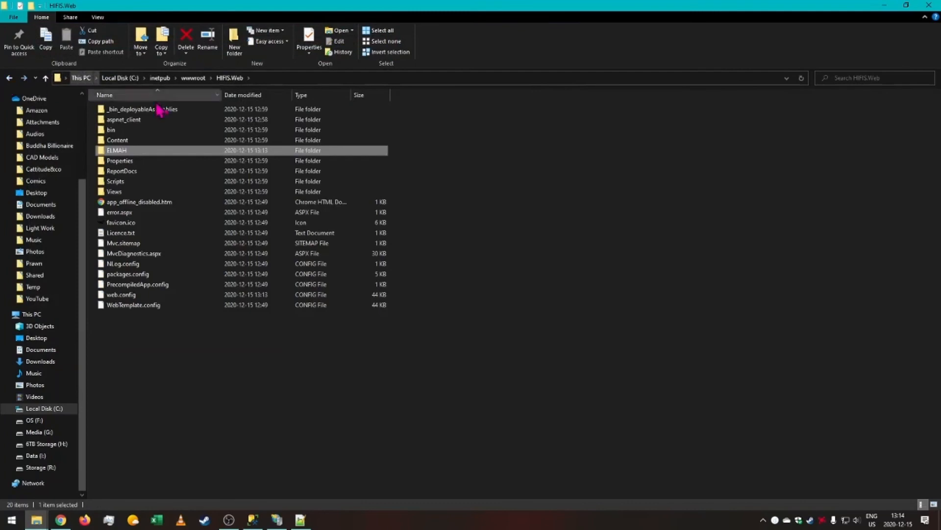
# Grant IIS_IUSRS full control on the ReportDocs folder's security permissions and apply the change.
pyautogui.click(131, 174)
pyautogui.rightClick(130, 169)
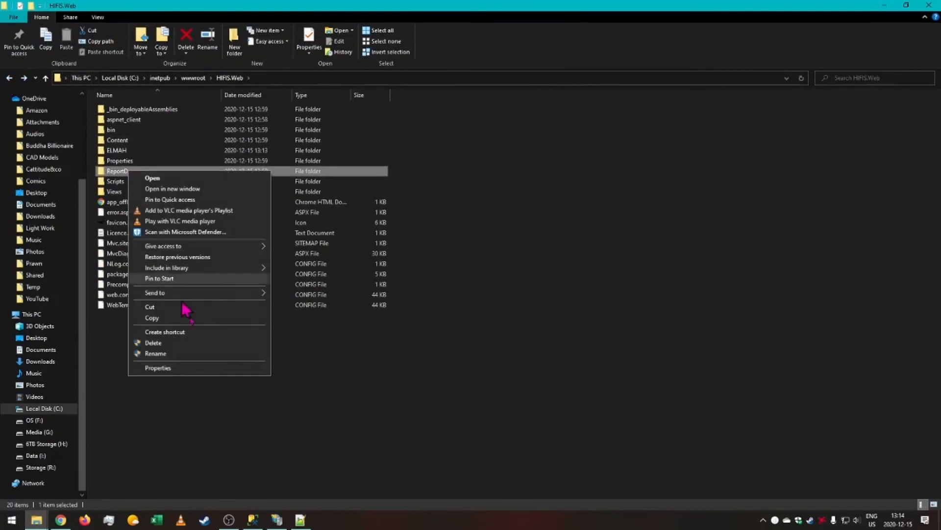
pyautogui.click(191, 382)
pyautogui.click(195, 195)
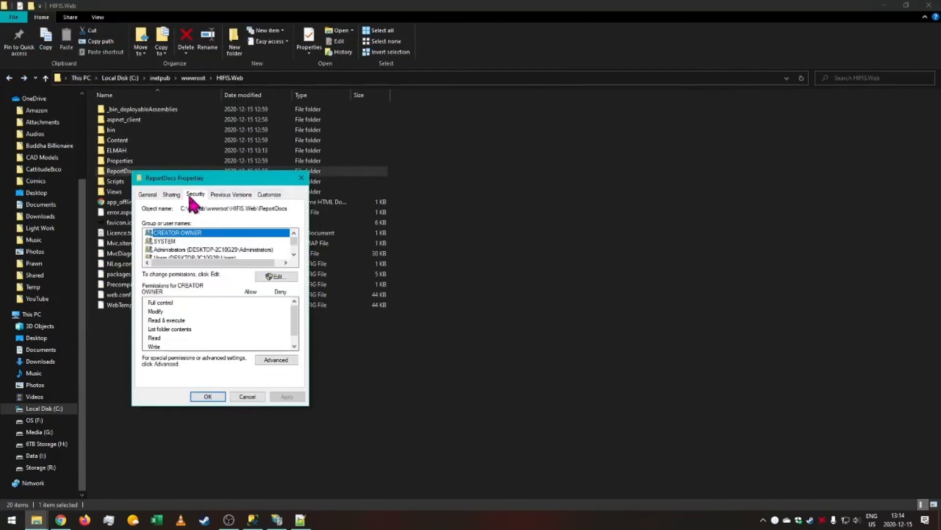
pyautogui.click(273, 277)
pyautogui.click(223, 303)
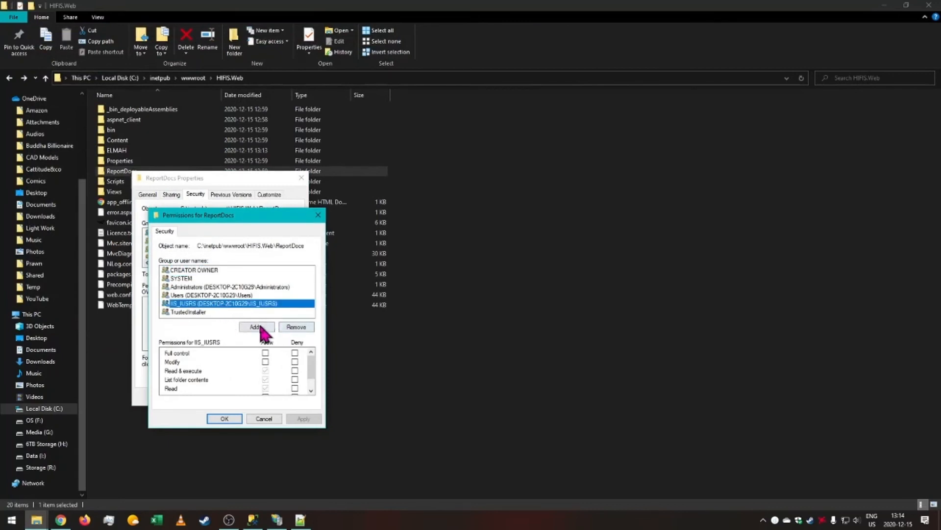
pyautogui.click(256, 327)
pyautogui.click(358, 336)
pyautogui.click(223, 303)
pyautogui.click(265, 352)
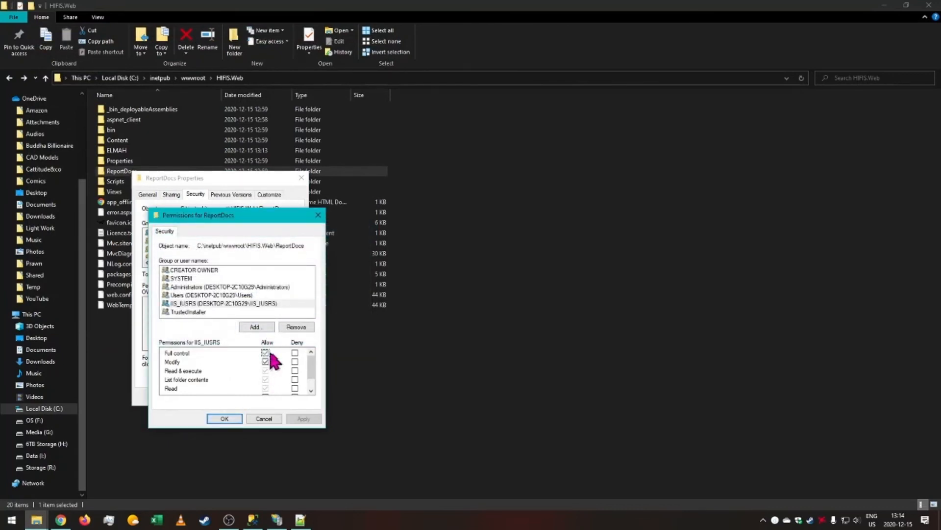
pyautogui.click(303, 418)
pyautogui.click(224, 419)
pyautogui.click(216, 396)
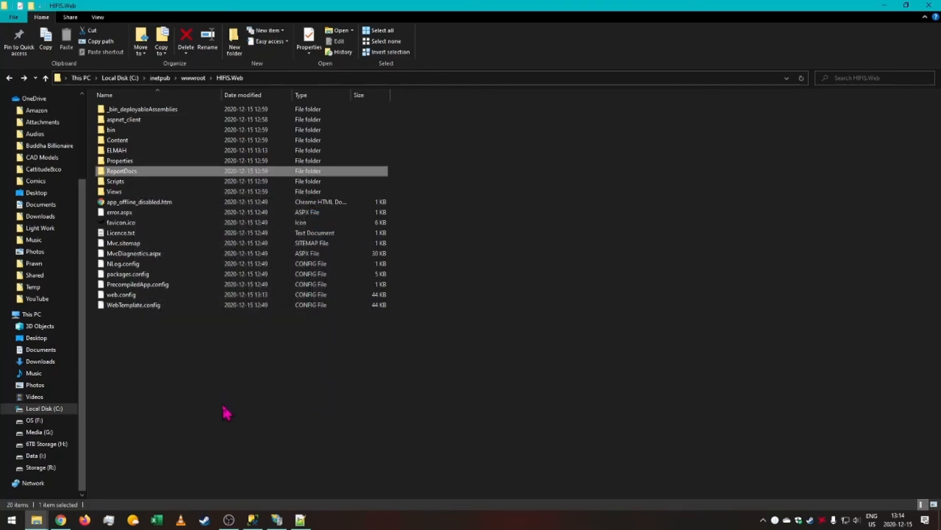
# Browse the HIFIS.Web application again from IIS Manager.
pyautogui.click(277, 520)
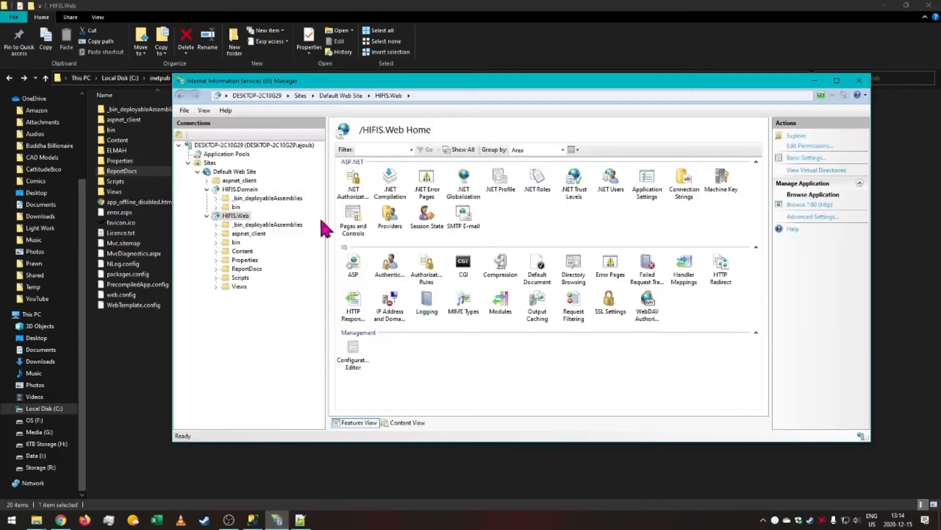
pyautogui.click(809, 205)
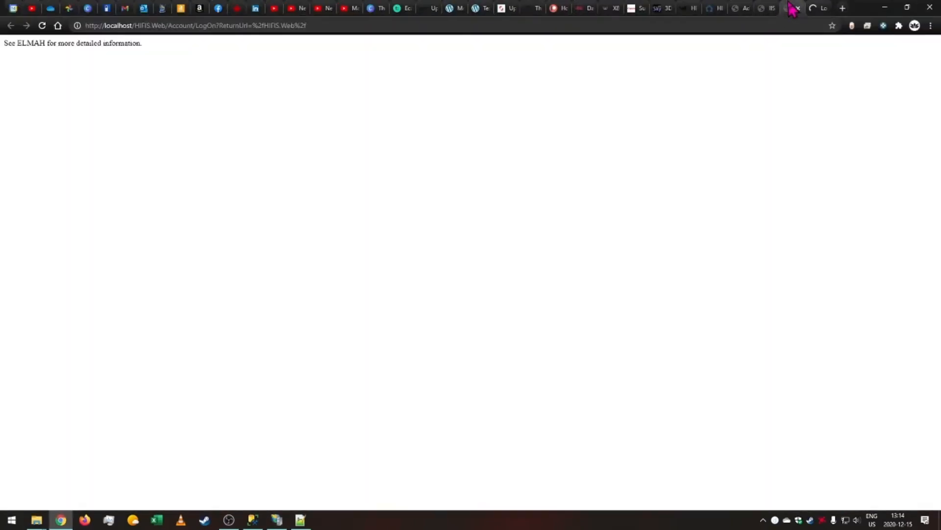
pyautogui.click(798, 8)
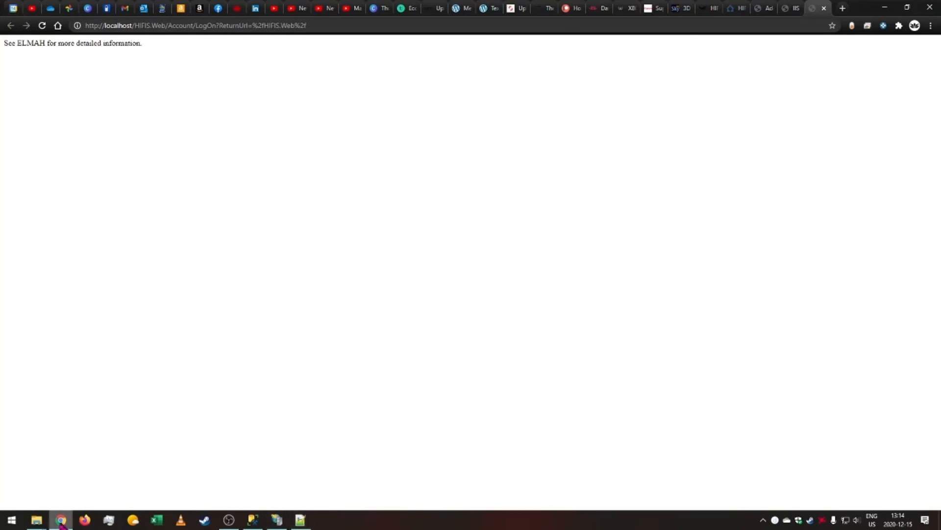
# Open the ELMAH error logs, including the newest one, and read the error details.
pyautogui.moveTo(36, 519)
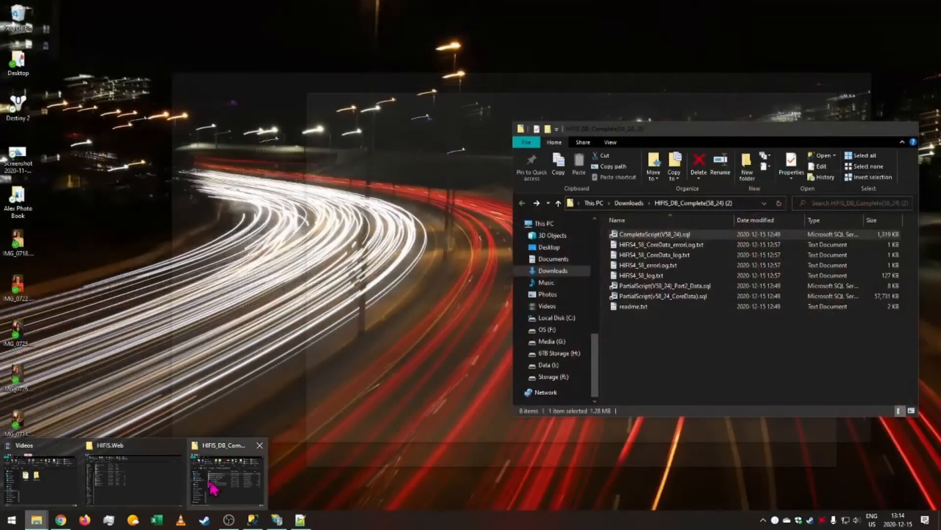
pyautogui.click(137, 488)
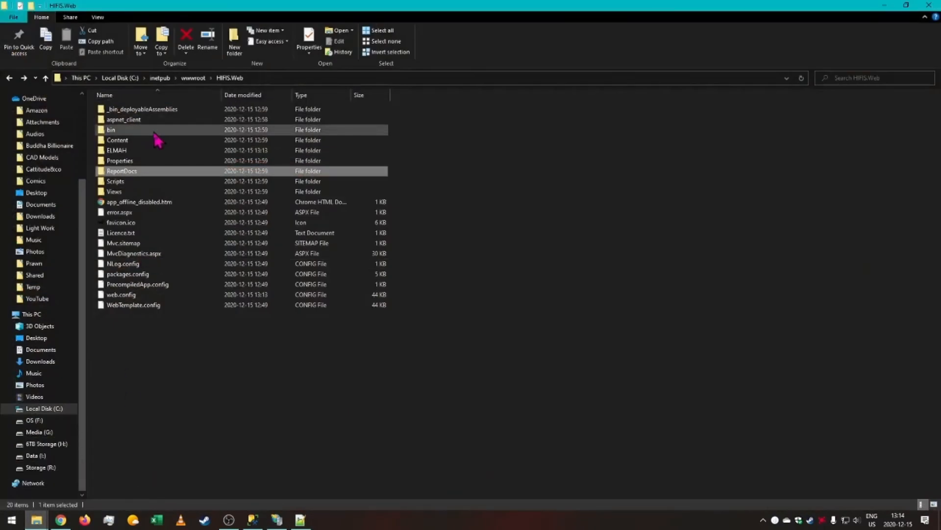
pyautogui.doubleClick(143, 151)
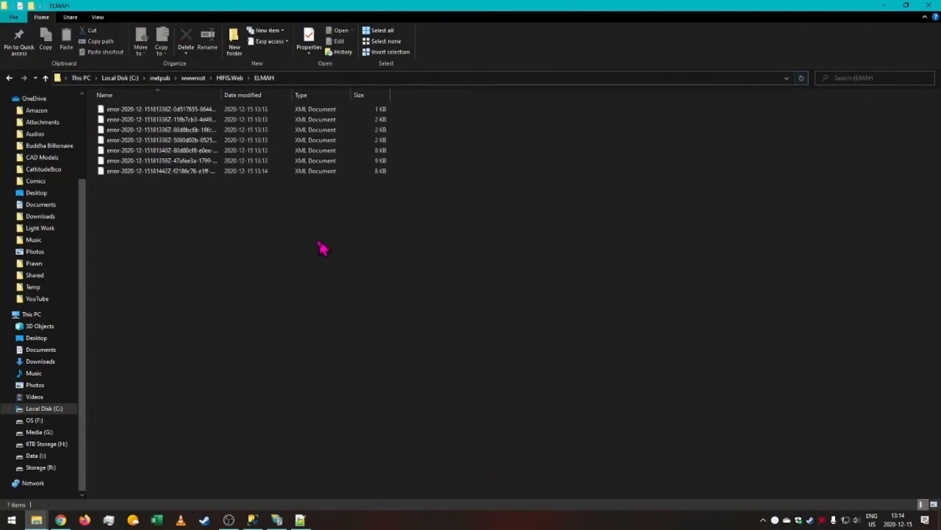
pyautogui.click(151, 110)
pyautogui.doubleClick(152, 112)
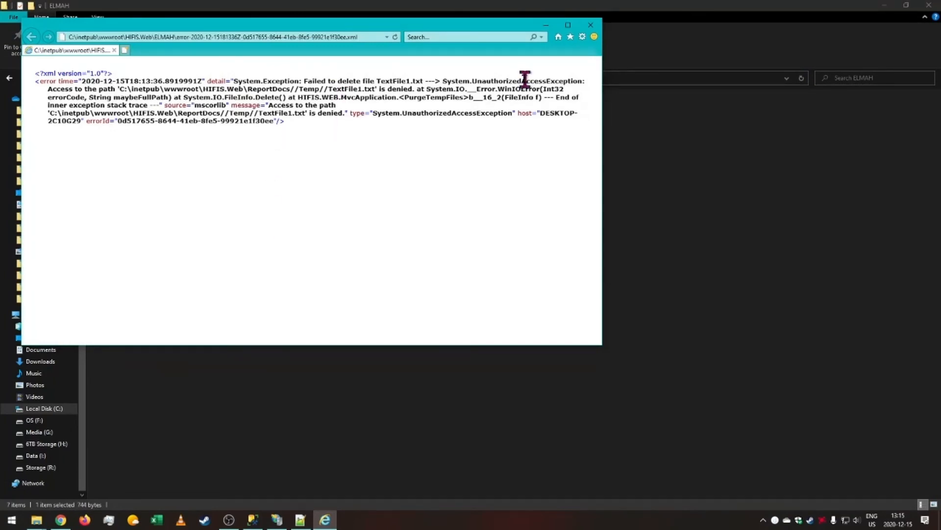
pyautogui.click(590, 27)
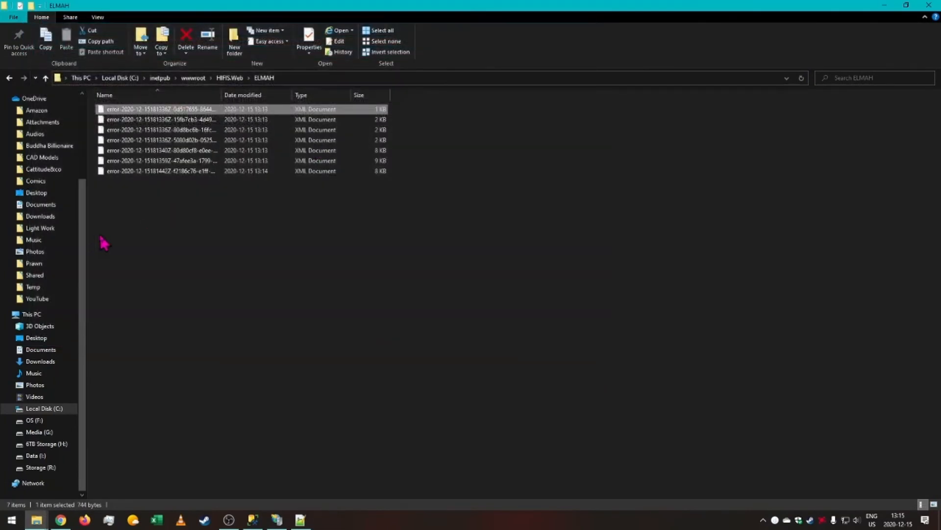
pyautogui.click(152, 172)
pyautogui.doubleClick(152, 171)
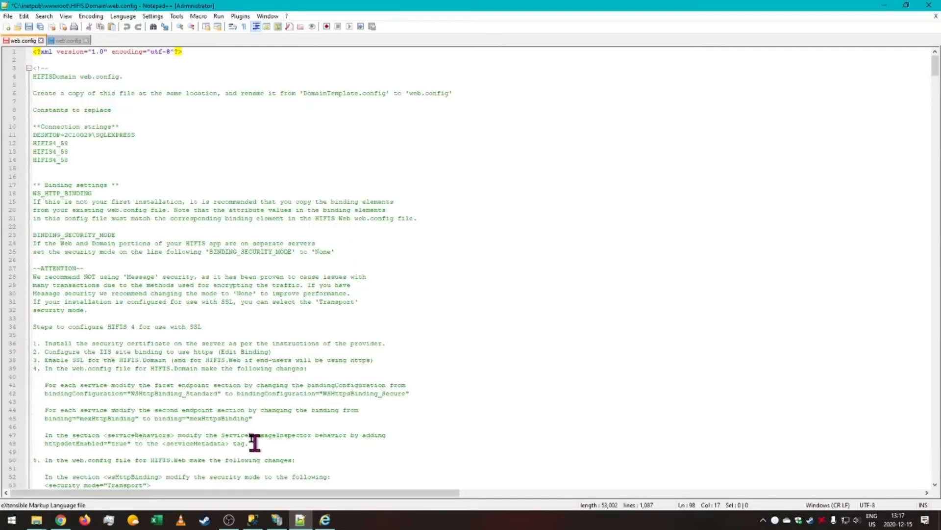
pyautogui.scroll(-20, 252, 407)
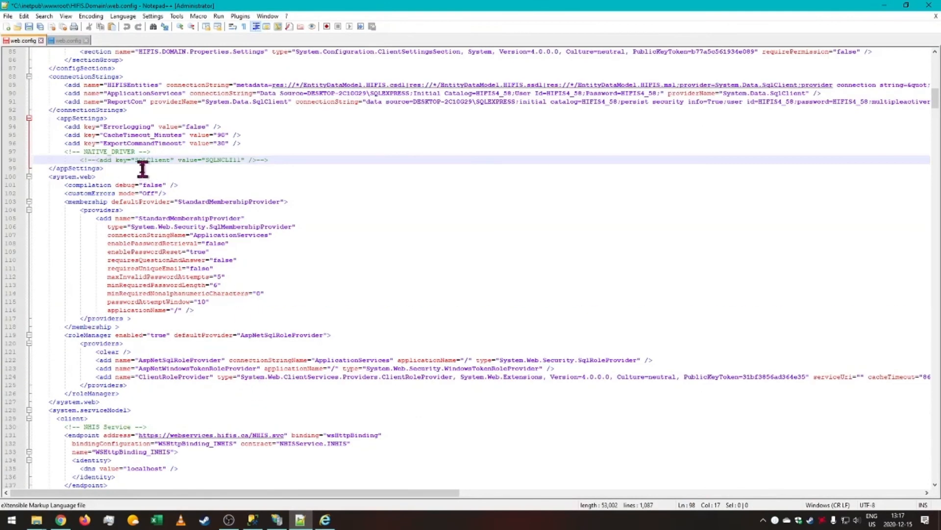
# Uncomment the SQLClient appSettings key in the HIFIS.Domain web.config and save the file.
pyautogui.press('BackSpace')
pyautogui.press('BackSpace')
pyautogui.press('BackSpace')
pyautogui.press('BackSpace')
pyautogui.click(265, 161)
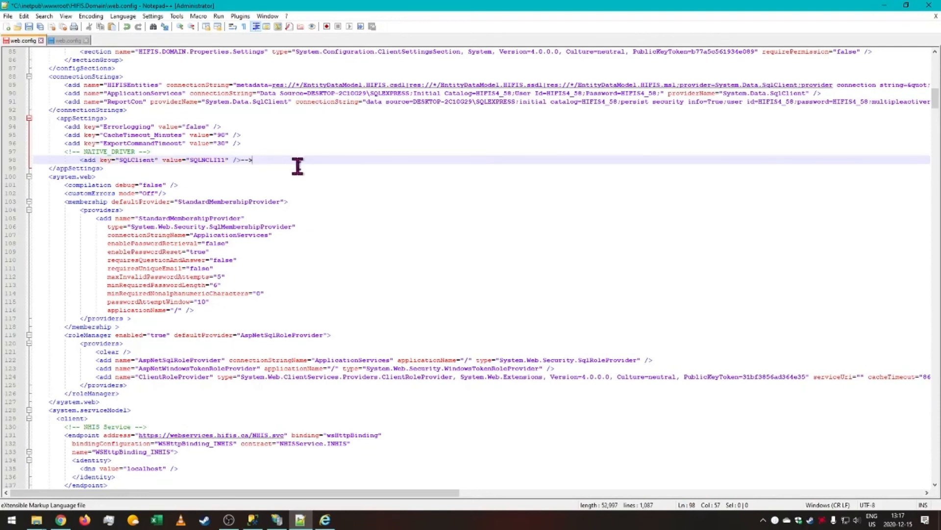
pyautogui.press('BackSpace')
pyautogui.click(41, 27)
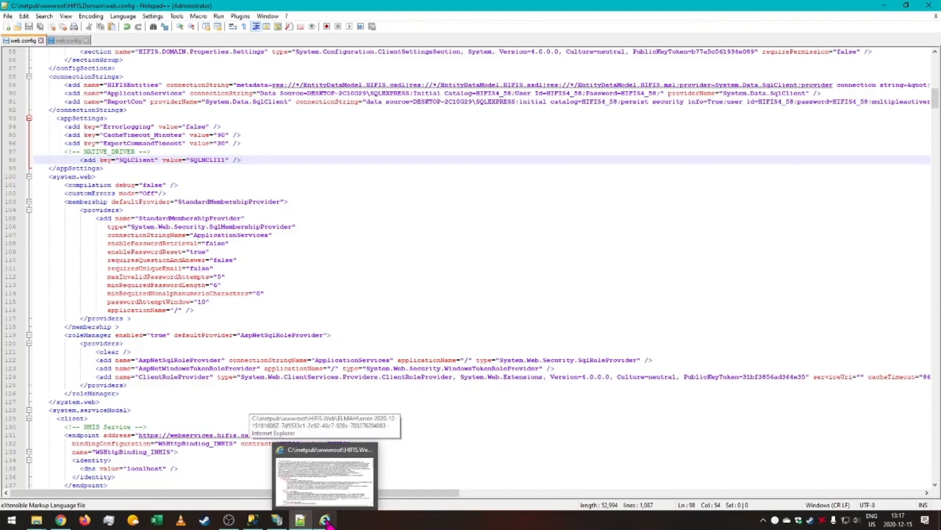
# Browse the HIFIS.Web application from IIS Manager.
pyautogui.click(275, 521)
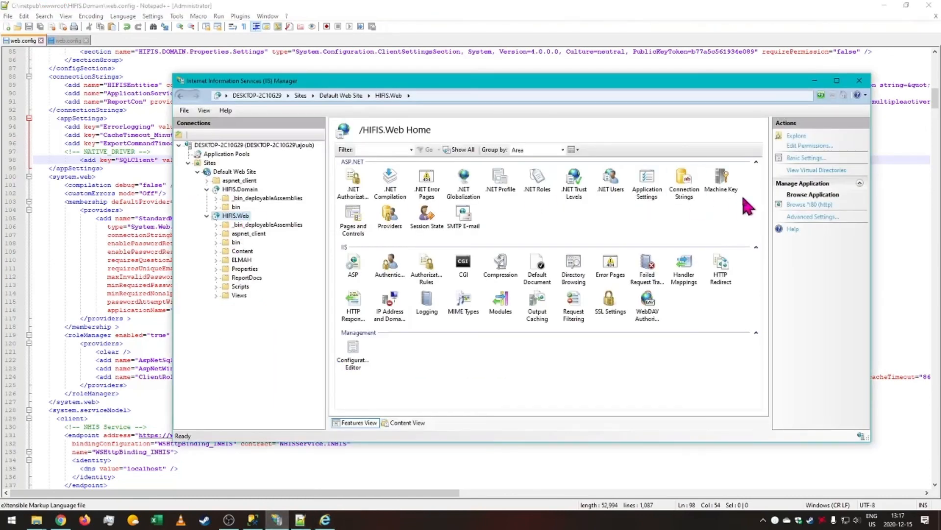
pyautogui.click(816, 203)
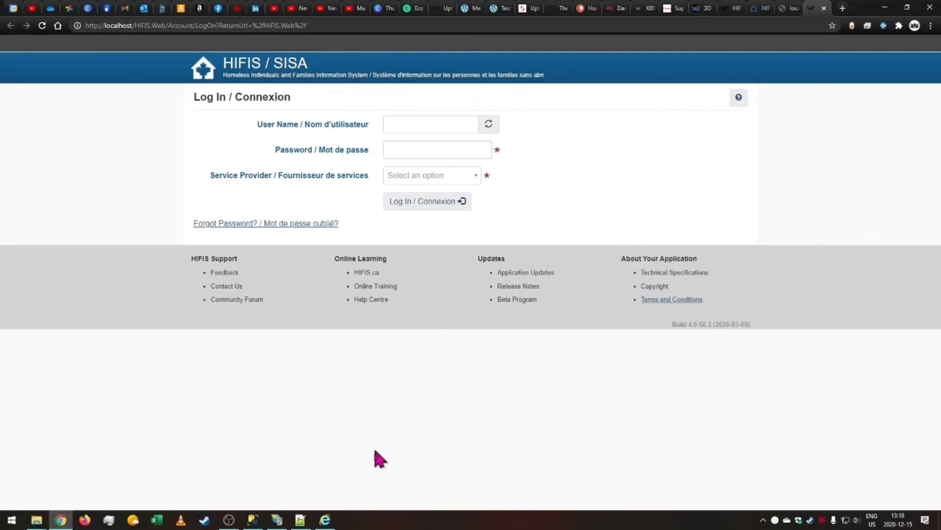
# Highlight the NATIVE_DRIVER comment and SQLClient line in the HIFIS.Domain web.config.
pyautogui.click(297, 520)
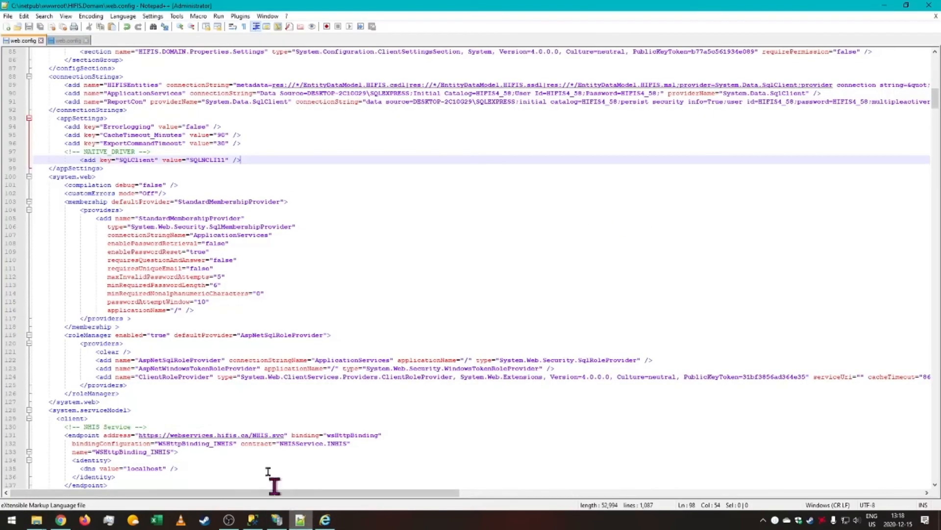
pyautogui.moveTo(80, 160); pyautogui.dragTo(276, 158)
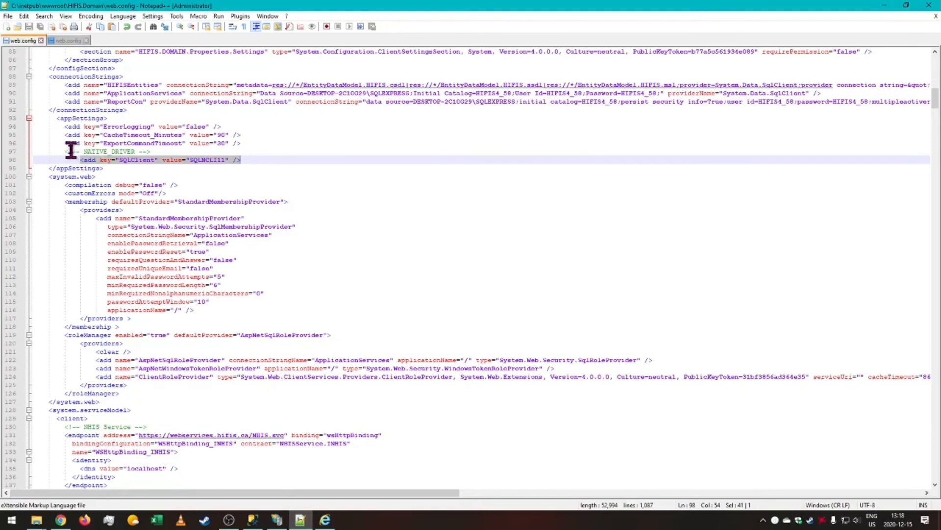
pyautogui.moveTo(64, 151)
pyautogui.mouseDown()
pyautogui.moveTo(264, 157)
pyautogui.moveTo(57, 153)
pyautogui.mouseUp()
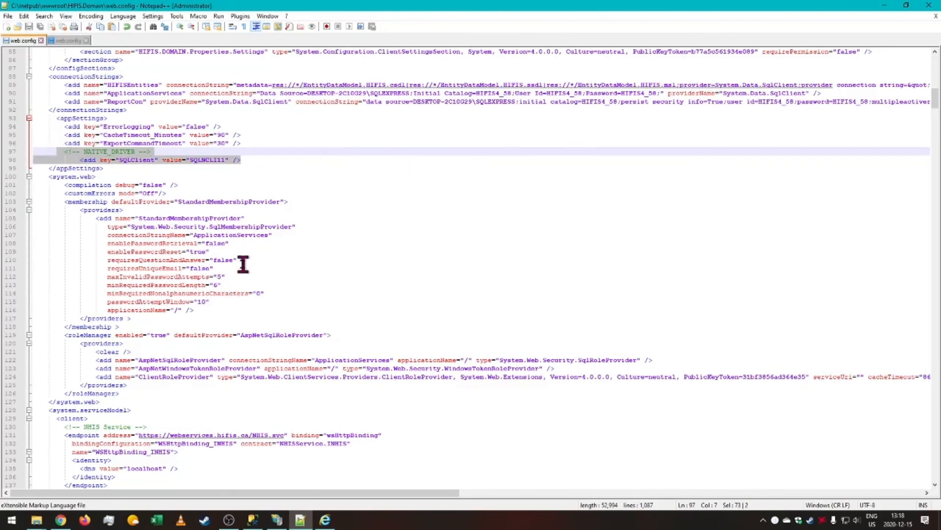
pyautogui.click(60, 520)
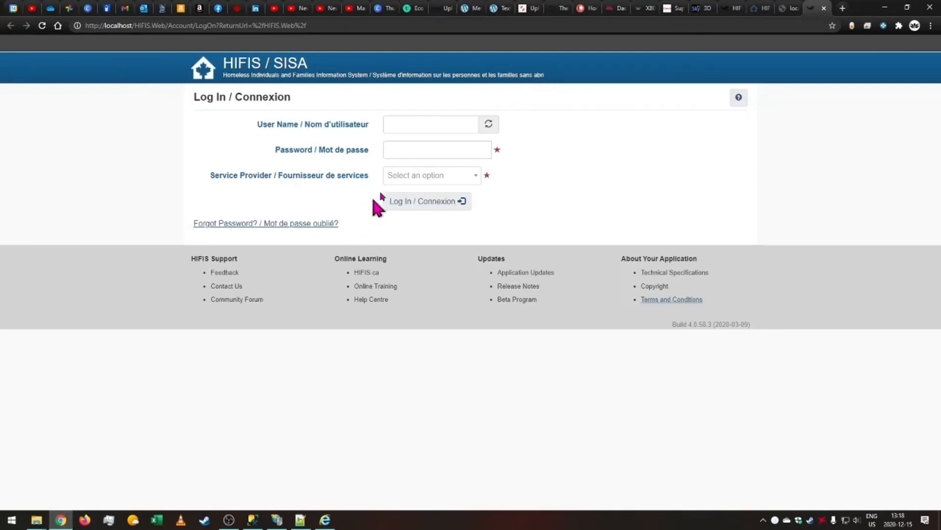
# Log in to HIFIS with the admin user name and the account password.
pyautogui.click(422, 124)
pyautogui.write('ad')
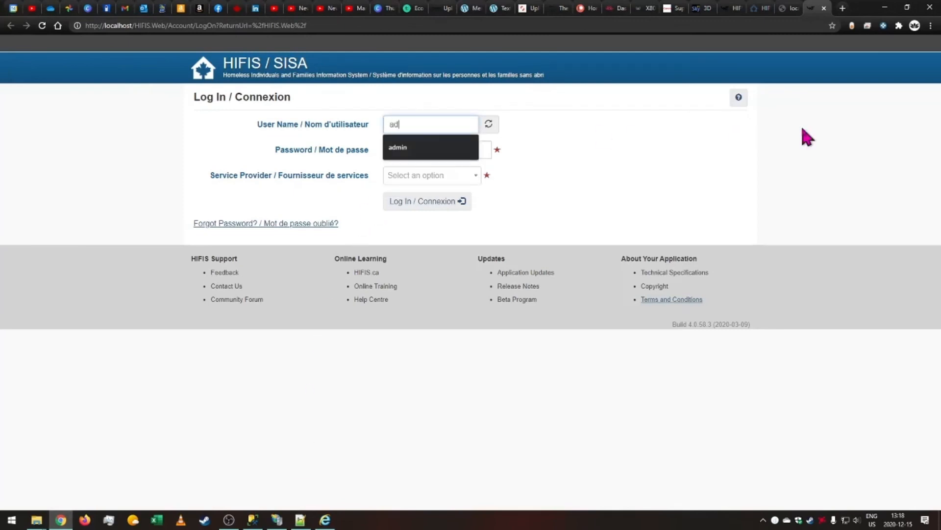
pyautogui.write('min')
pyautogui.press('Tab')
pyautogui.write('ad')
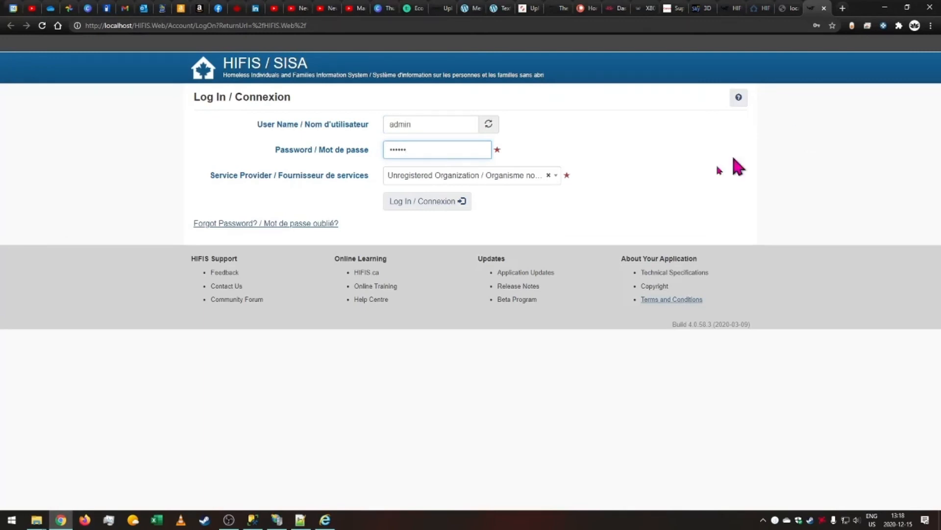
pyautogui.click(446, 203)
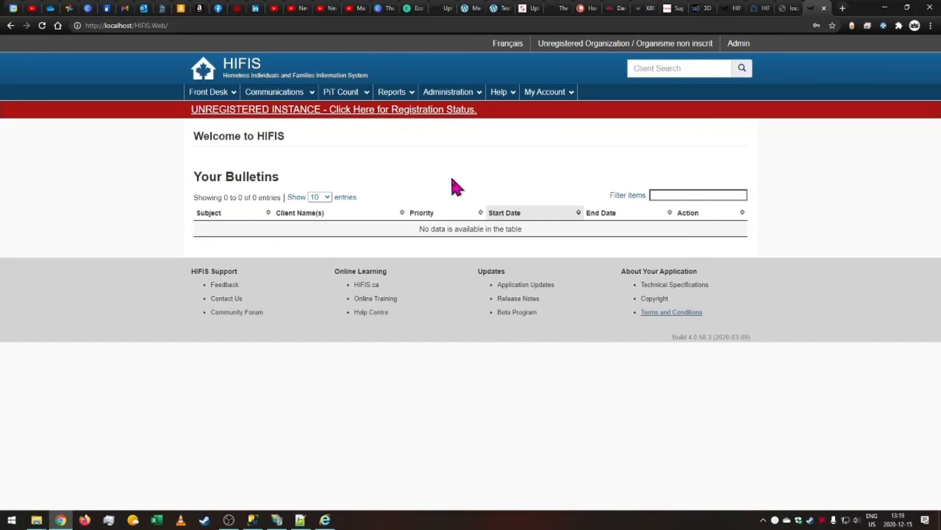
pyautogui.moveTo(758, 350); pyautogui.dragTo(628, 341)
pyautogui.click(596, 368)
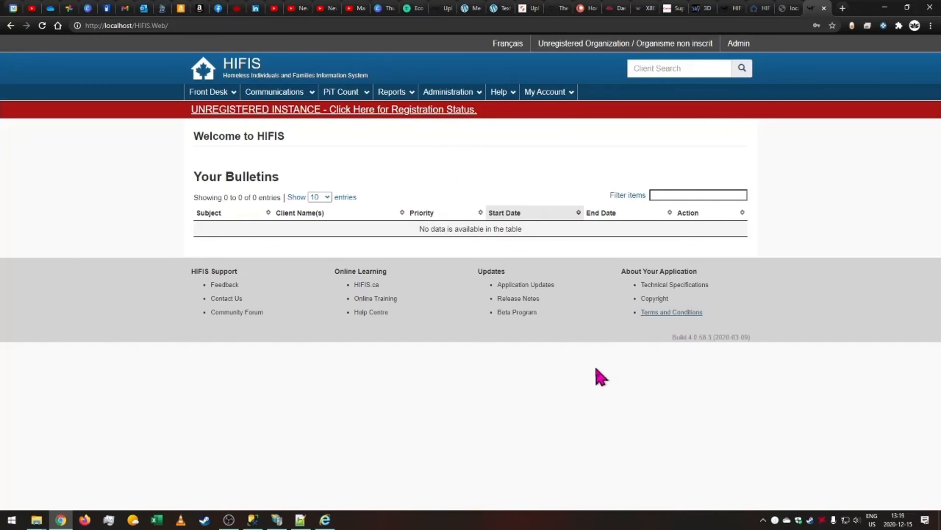